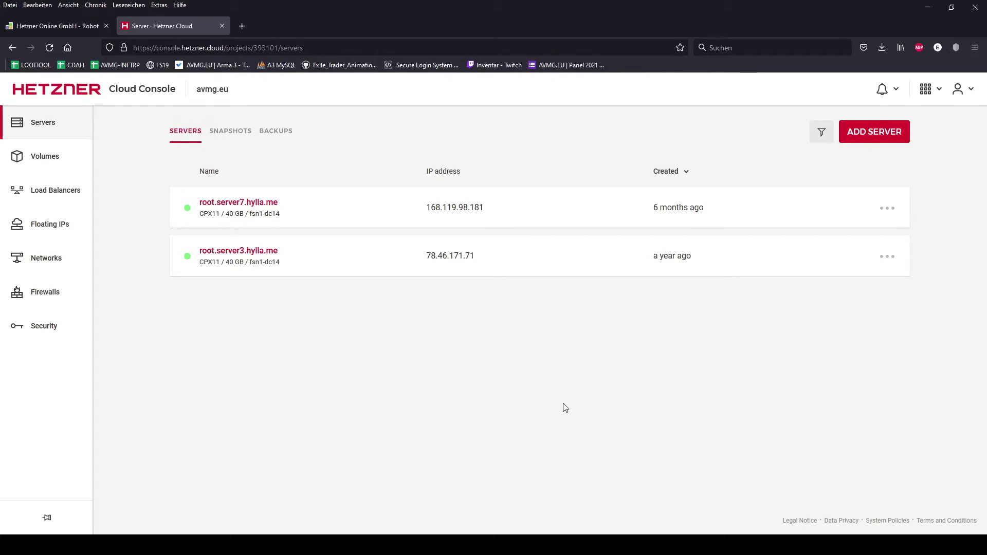
- Start a new server in Nuremberg with the Debian image and CX31 server type
{"action": "left_click", "coordinate": [876, 138]}
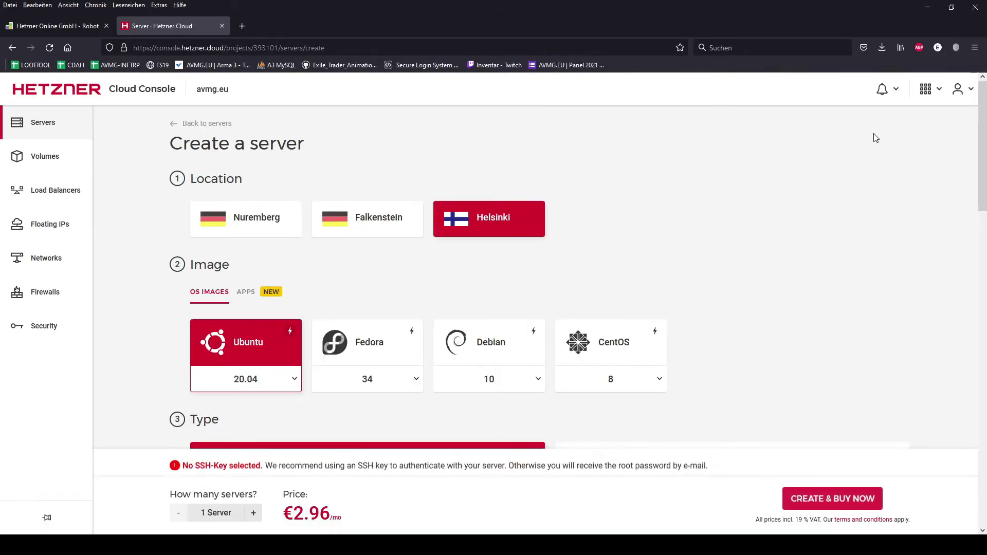
{"action": "left_click", "coordinate": [259, 228]}
{"action": "left_click", "coordinate": [512, 353]}
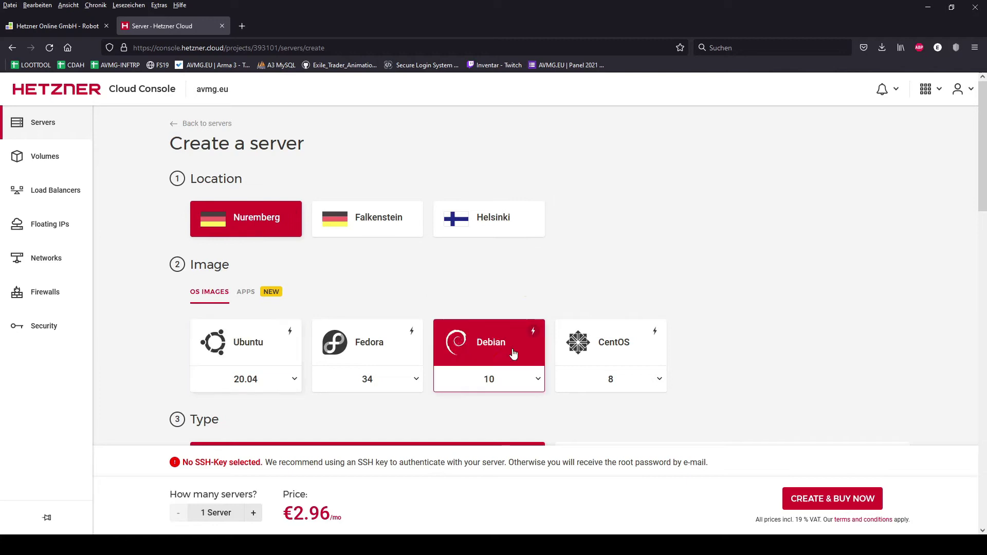
{"action": "scroll", "coordinate": [522, 280], "scroll_direction": "down", "scroll_amount": 4}
{"action": "scroll", "coordinate": [520, 280], "scroll_direction": "down", "scroll_amount": 4}
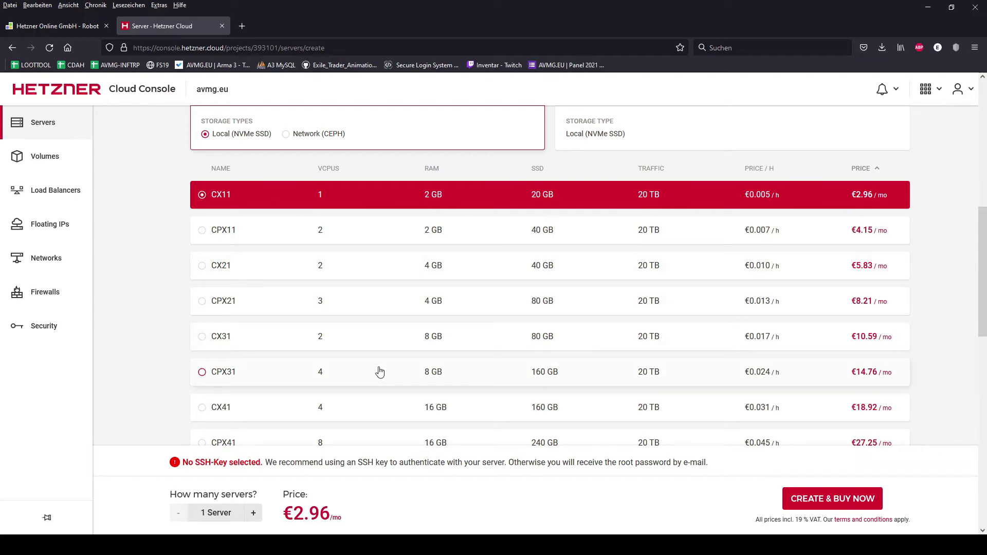
{"action": "left_click", "coordinate": [381, 342]}
{"action": "scroll", "coordinate": [380, 342], "scroll_direction": "down", "scroll_amount": 1}
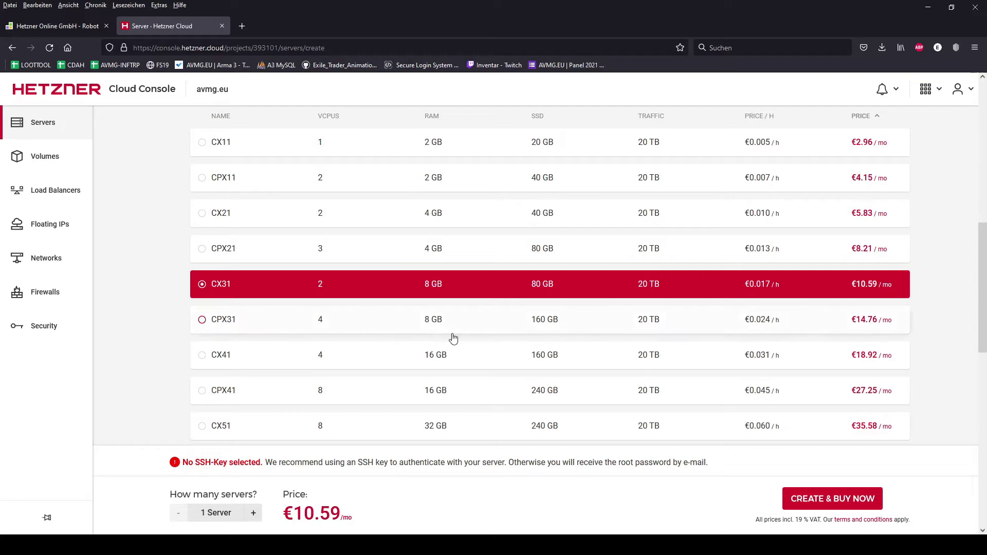
{"action": "scroll", "coordinate": [457, 337], "scroll_direction": "down", "scroll_amount": 1}
{"action": "scroll", "coordinate": [617, 385], "scroll_direction": "down", "scroll_amount": 10}
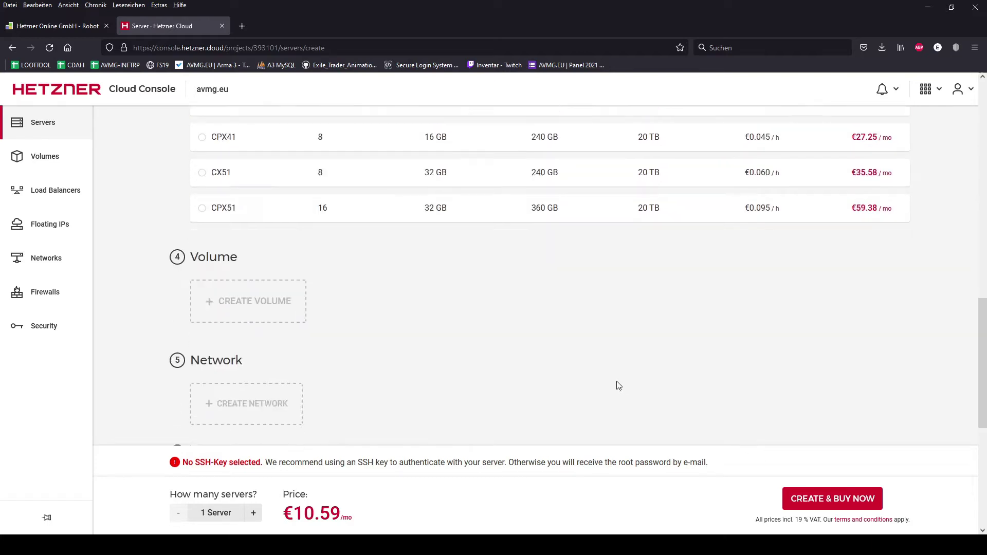
- Name the server hd2-test and create it
{"action": "left_click_drag", "start_coordinate": [307, 416], "coordinate": [199, 418]}
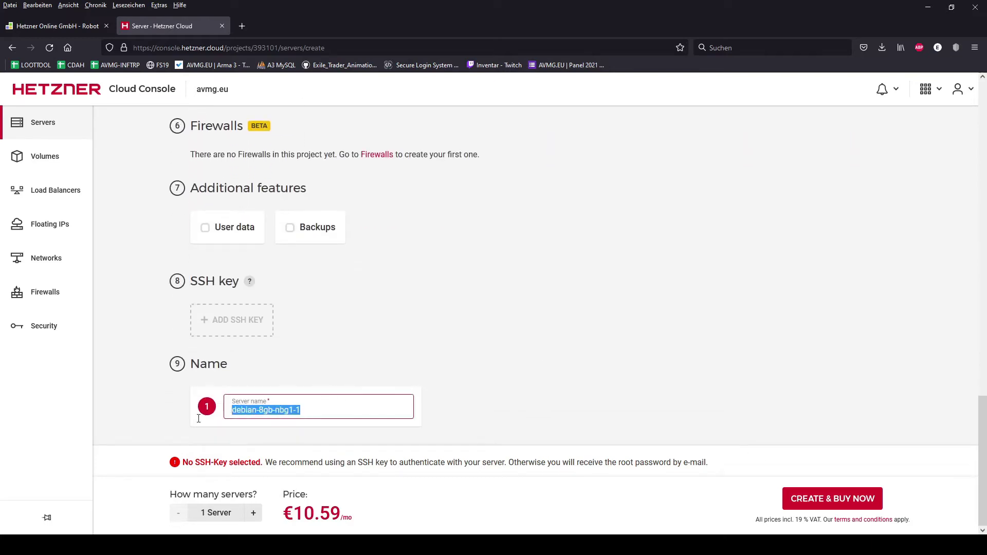
{"action": "type", "text": "hd2-test"}
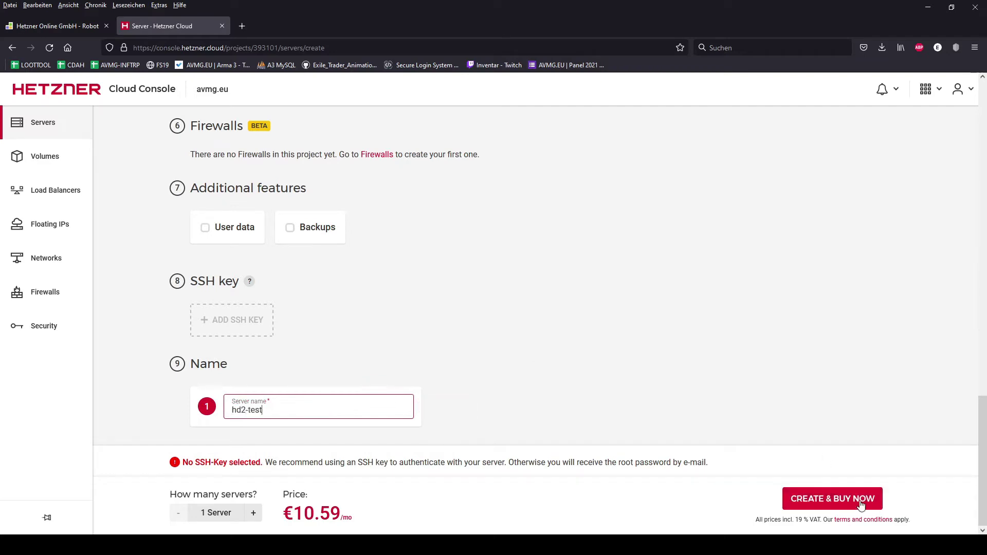
{"action": "left_click", "coordinate": [856, 503]}
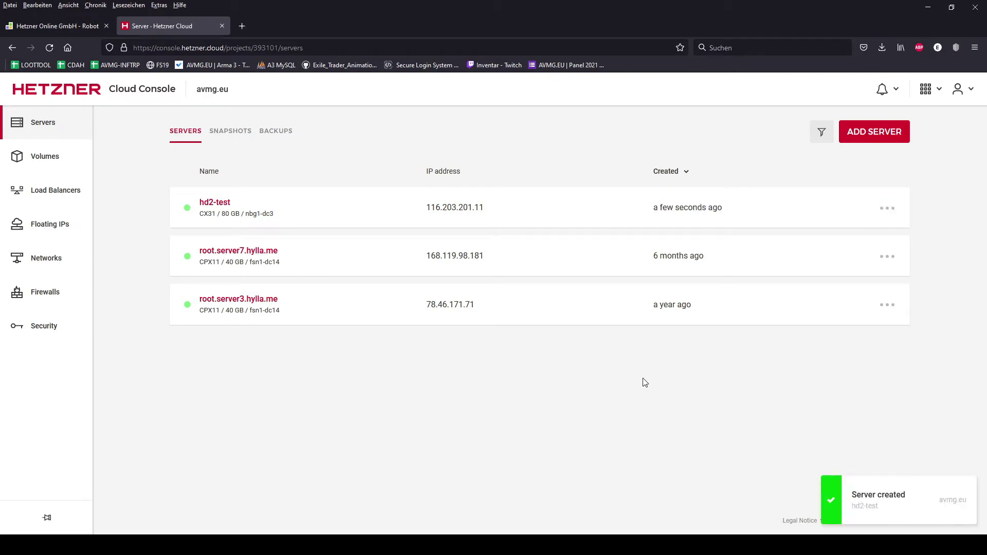
- Power off the hd2-test server
{"action": "left_click", "coordinate": [619, 215]}
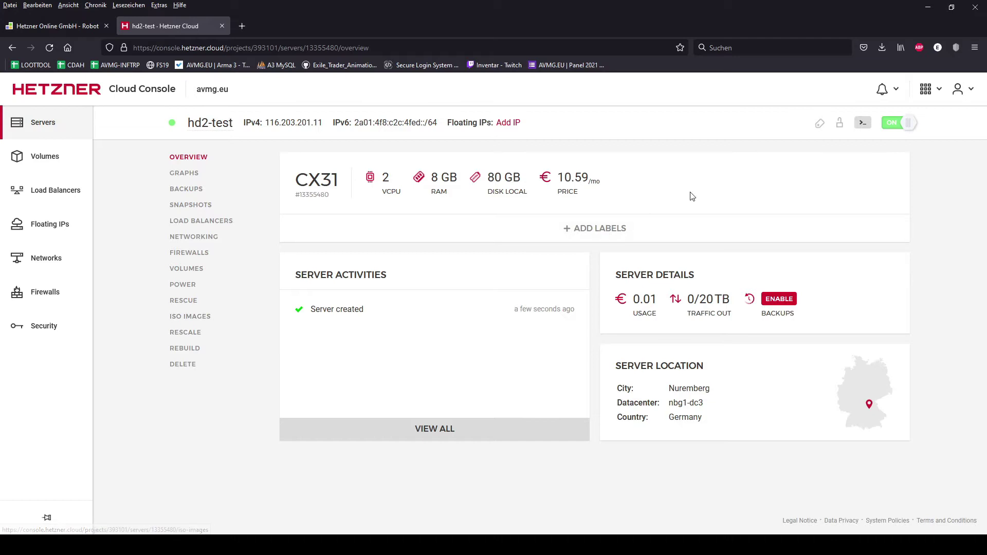
{"action": "left_click", "coordinate": [893, 124]}
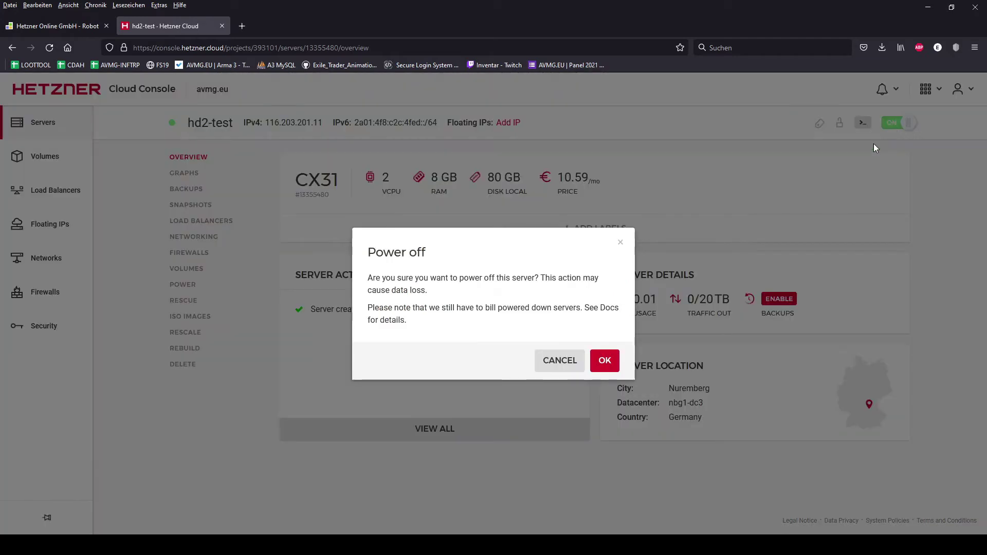
{"action": "left_click", "coordinate": [603, 360]}
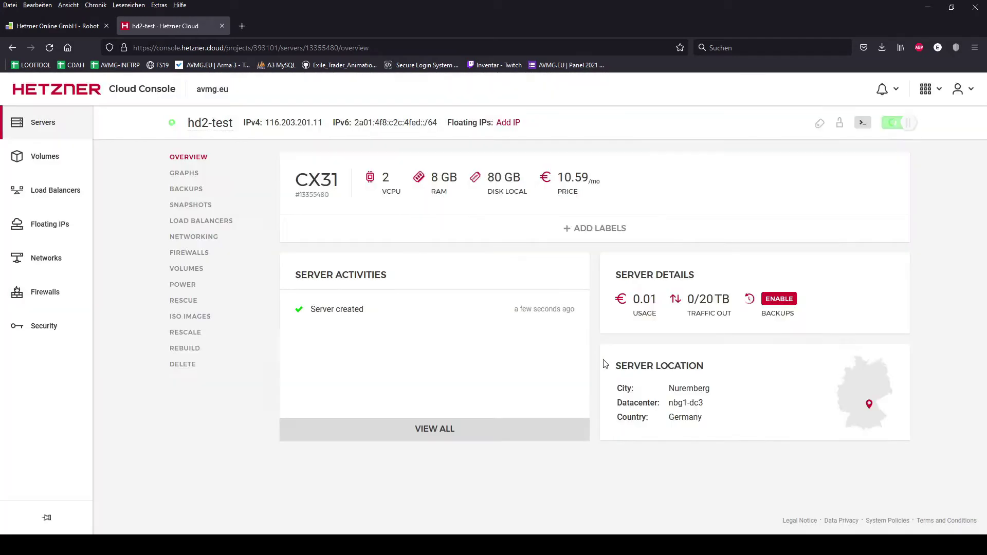
- Mount the Windows Server 2019 English ISO from ISO page 2, power on, and open the console
{"action": "left_click", "coordinate": [183, 318]}
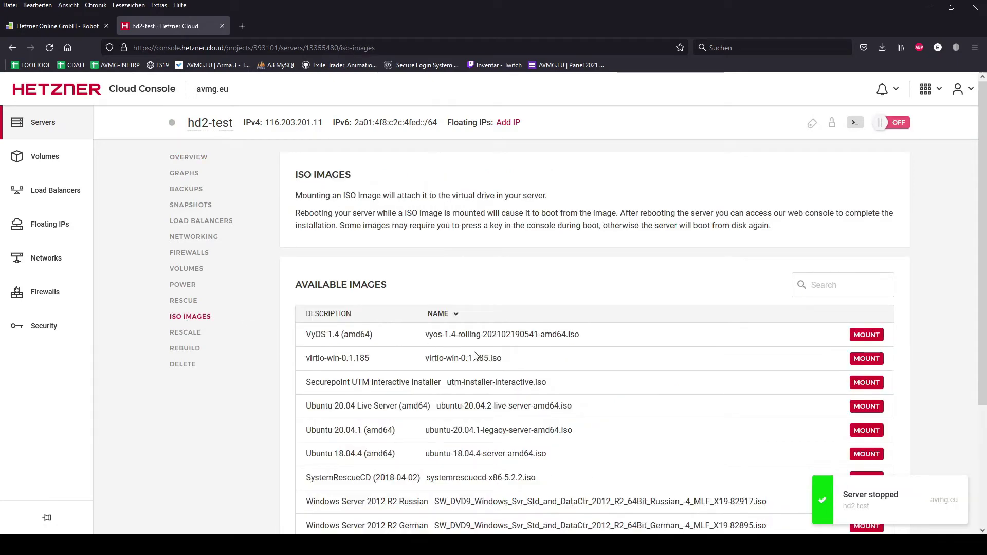
{"action": "scroll", "coordinate": [475, 356], "scroll_direction": "down", "scroll_amount": 3}
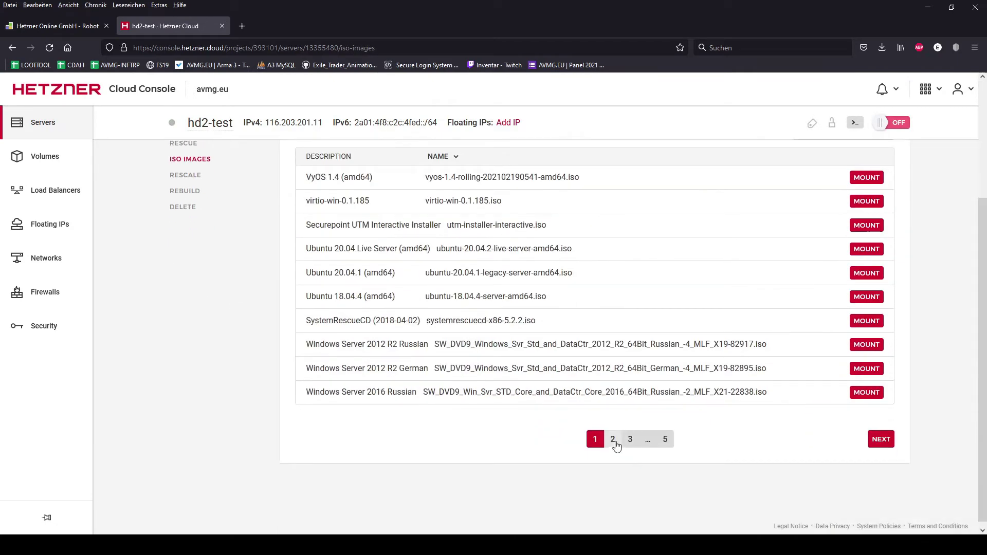
{"action": "left_click", "coordinate": [615, 442]}
{"action": "scroll", "coordinate": [615, 441], "scroll_direction": "down", "scroll_amount": 2}
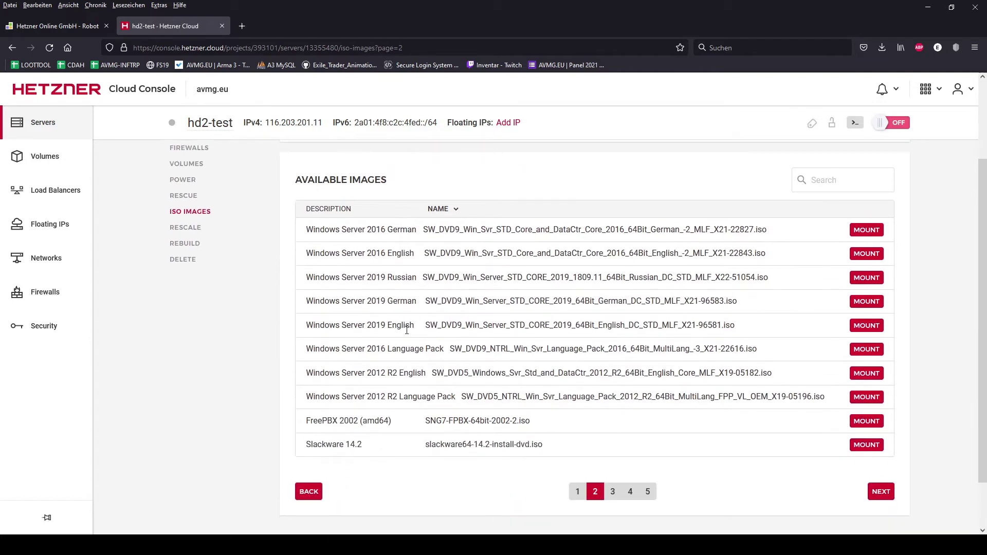
{"action": "left_click", "coordinate": [869, 327]}
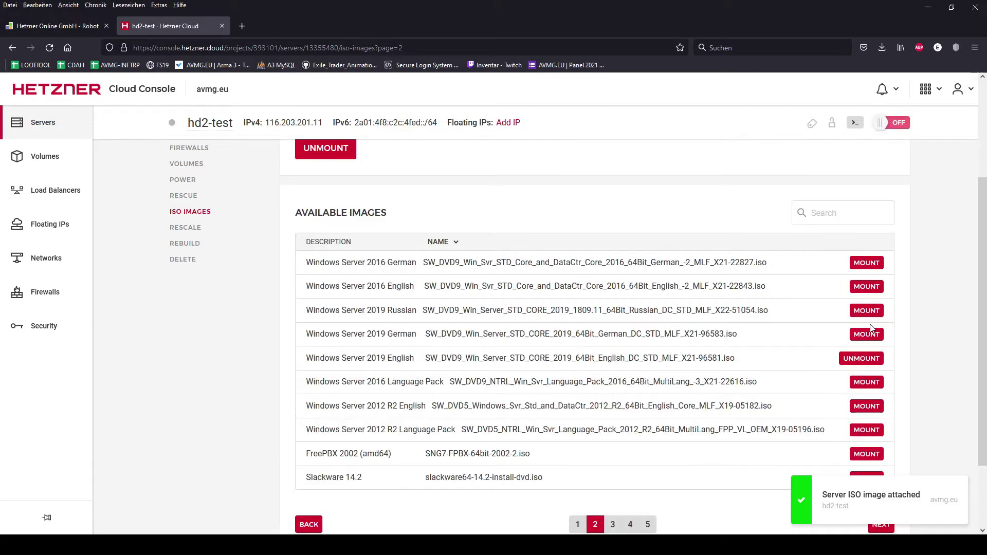
{"action": "left_click", "coordinate": [904, 125]}
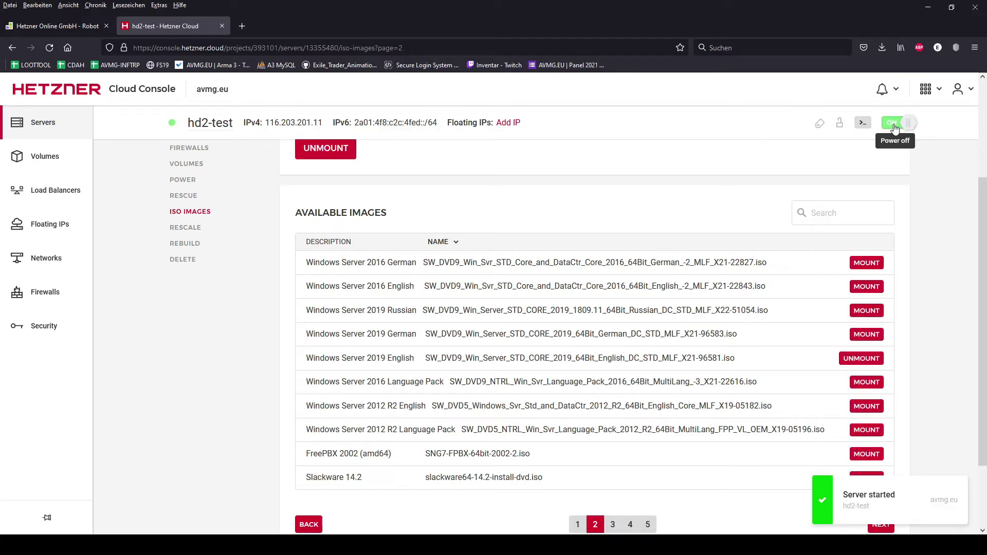
{"action": "left_click", "coordinate": [864, 124]}
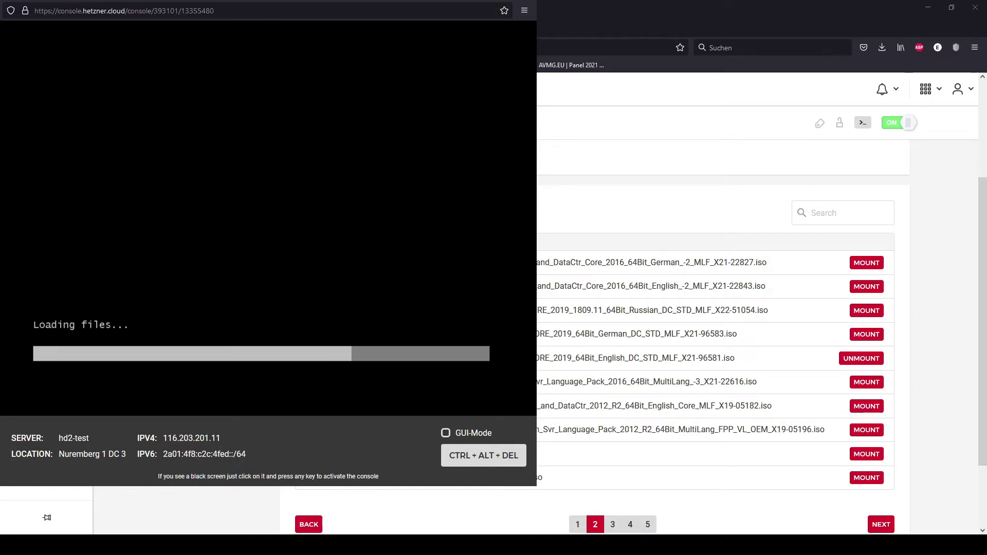
- Move the console window to the screen centre while Windows Setup loads
{"action": "left_click_drag", "start_coordinate": [257, 11], "coordinate": [509, 39]}
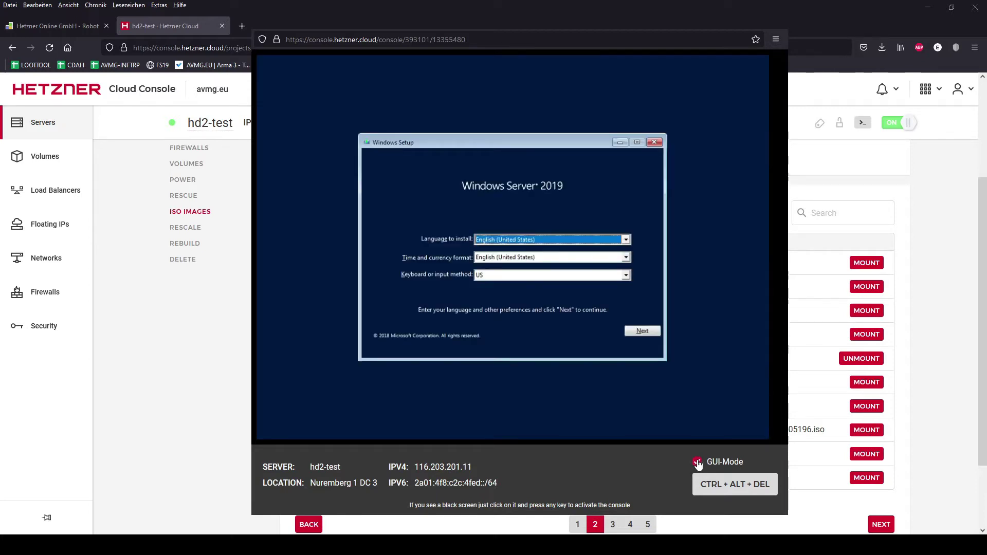
- Set the time and currency format to German (Germany) and continue past the language screen
{"action": "left_click", "coordinate": [535, 260]}
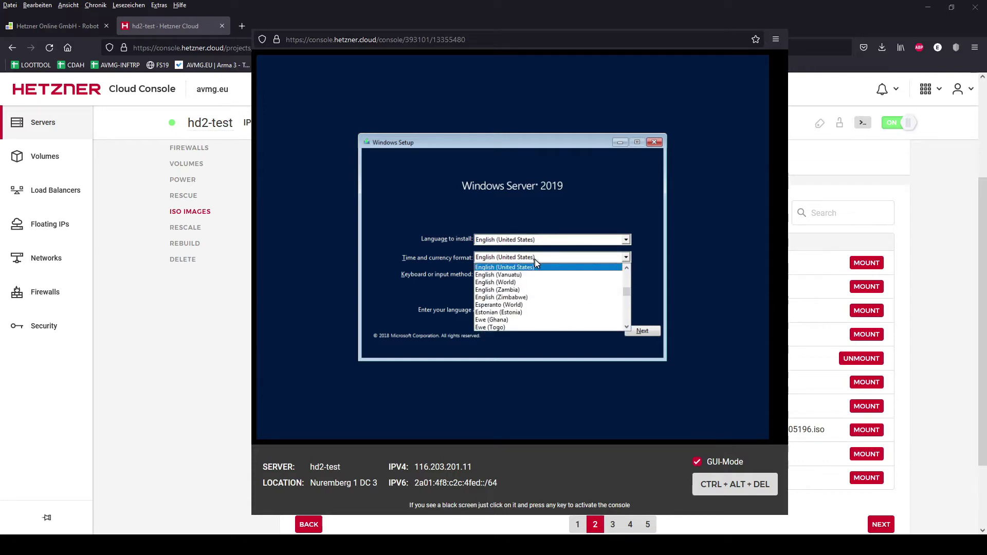
{"action": "scroll", "coordinate": [533, 304], "scroll_direction": "up", "scroll_amount": 4}
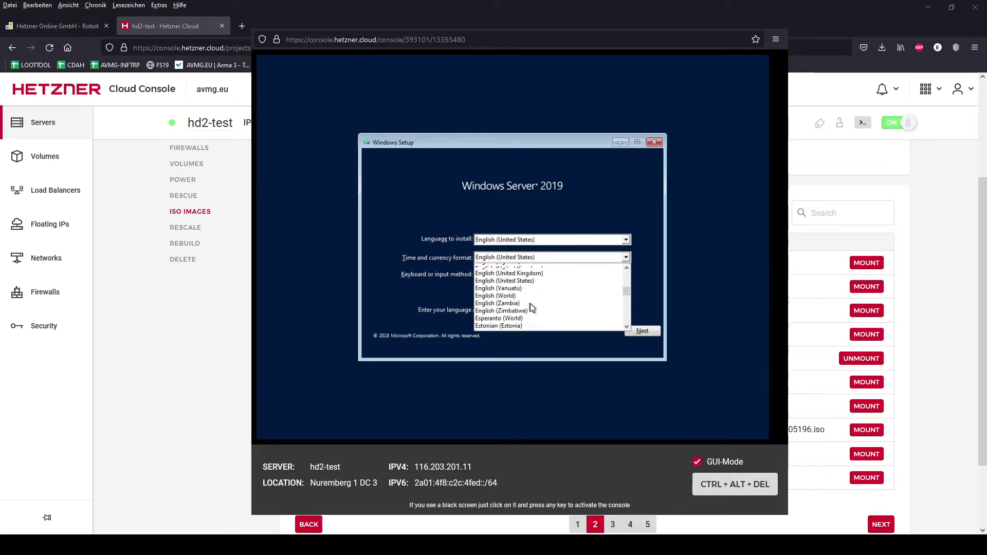
{"action": "scroll", "coordinate": [525, 304], "scroll_direction": "down", "scroll_amount": 15}
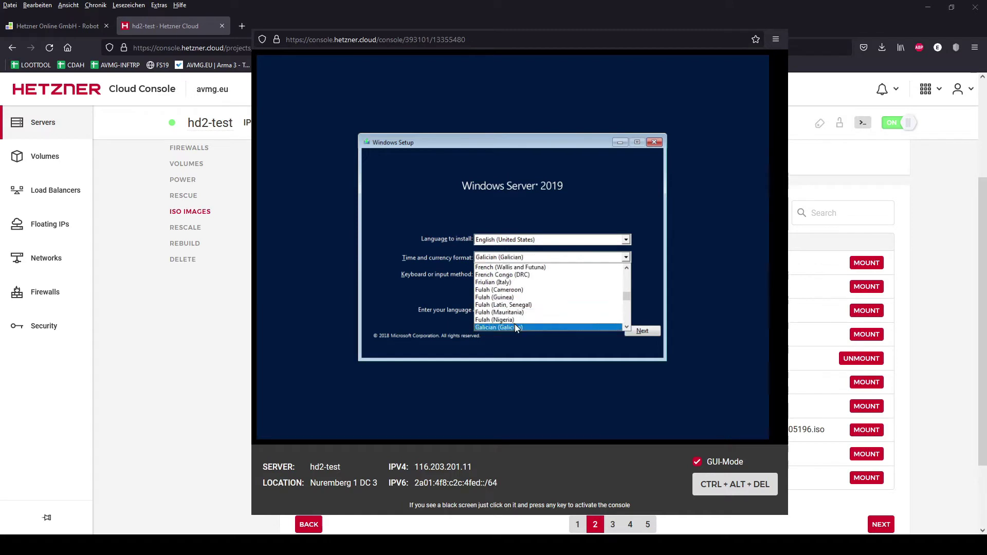
{"action": "scroll", "coordinate": [514, 324], "scroll_direction": "down", "scroll_amount": 1}
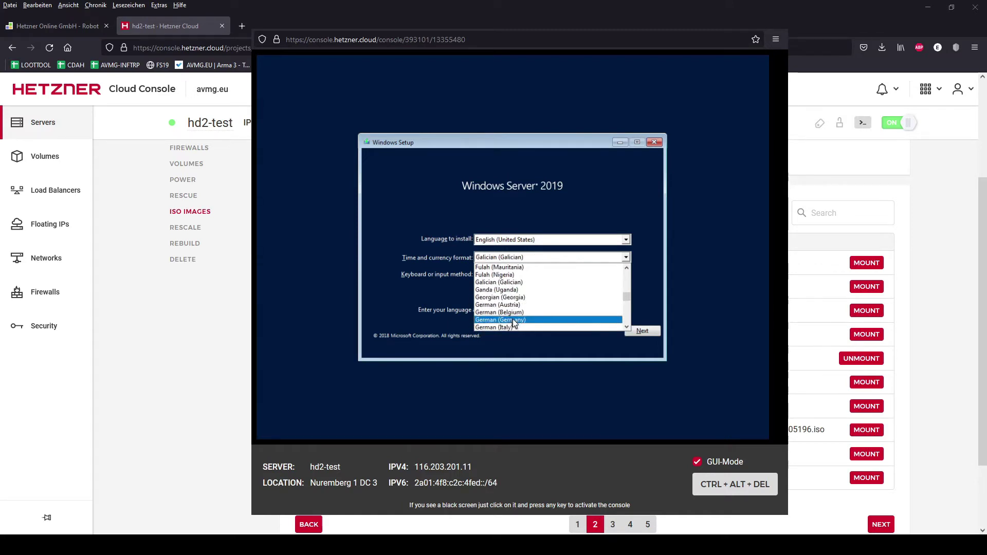
{"action": "left_click", "coordinate": [520, 321]}
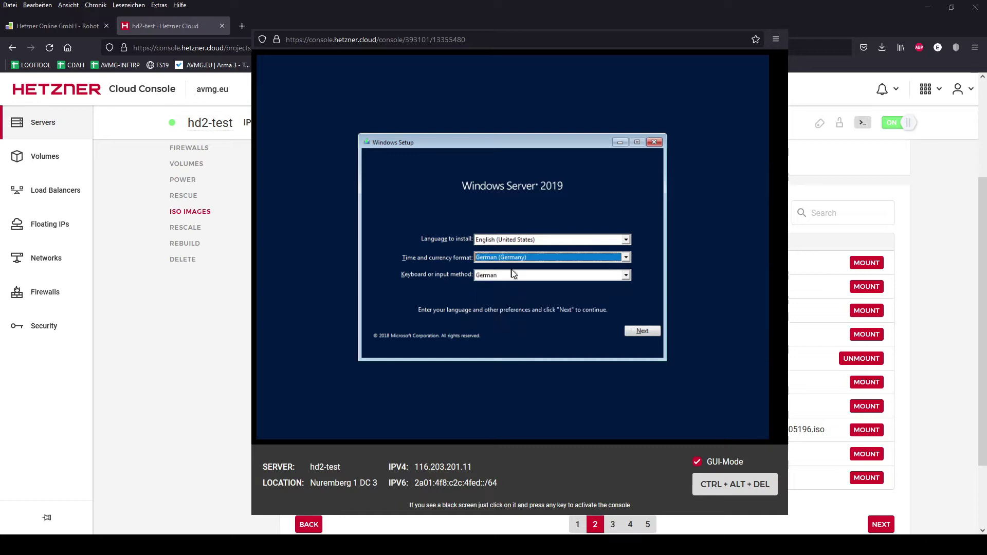
{"action": "left_click", "coordinate": [641, 331]}
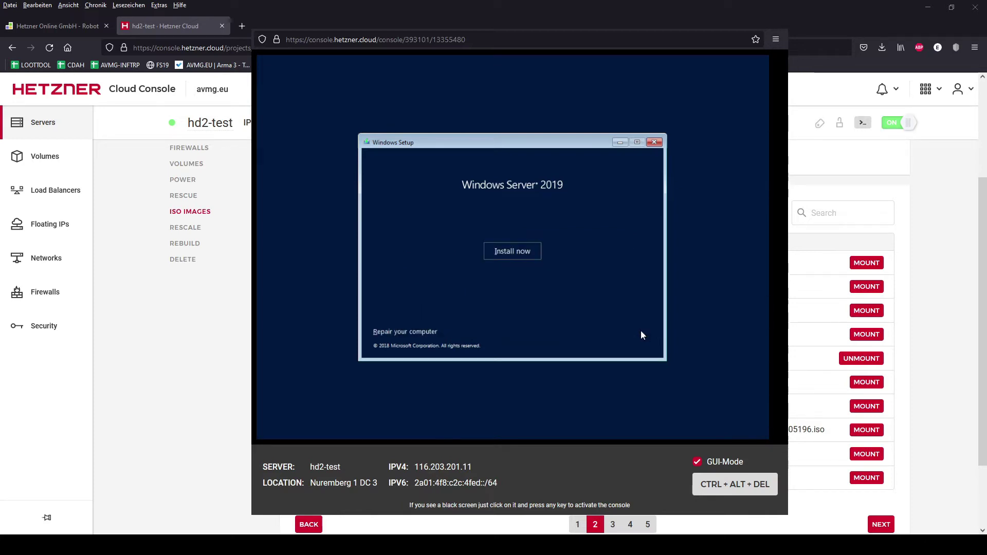
- Start the installation and choose Windows Server 2019 Datacenter (Desktop Experience)
{"action": "left_click", "coordinate": [525, 252]}
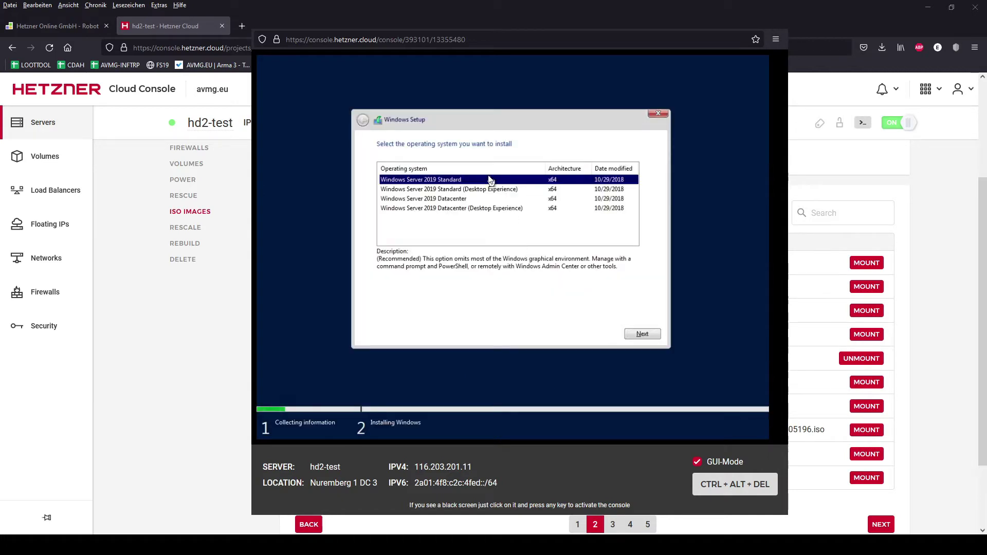
{"action": "left_click", "coordinate": [467, 210]}
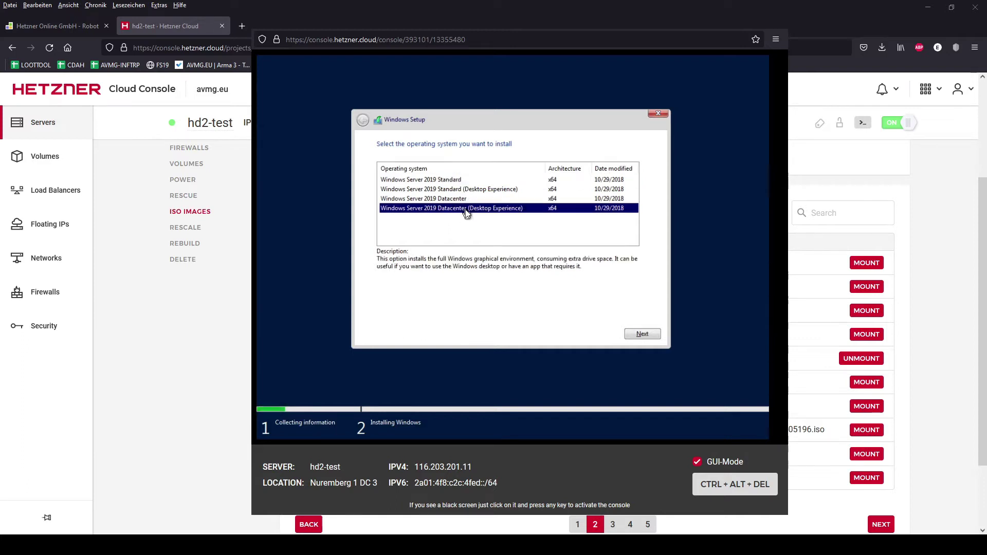
{"action": "left_click", "coordinate": [641, 336]}
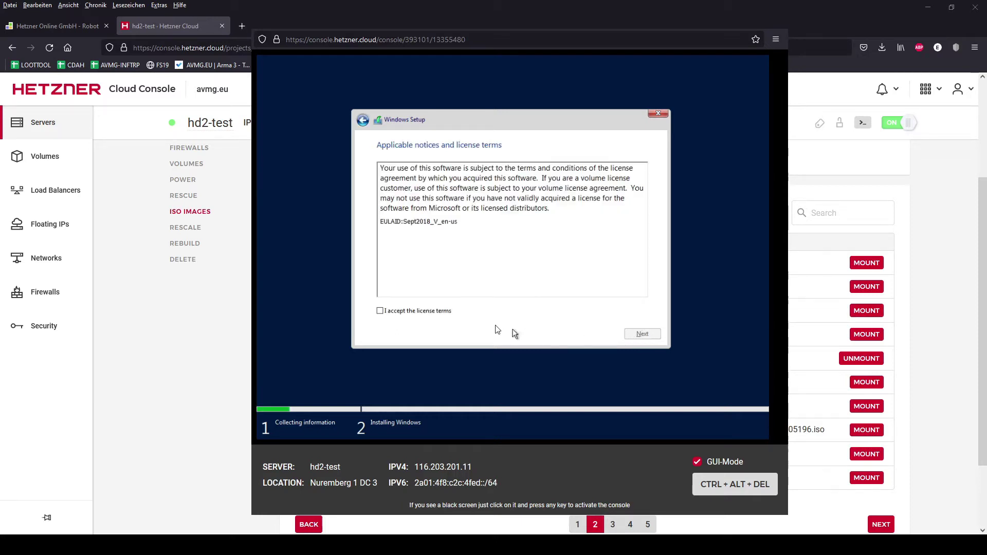
- Accept the licence terms, choose a Custom install, and leave the console window
{"action": "left_click", "coordinate": [441, 312]}
{"action": "left_click", "coordinate": [638, 334]}
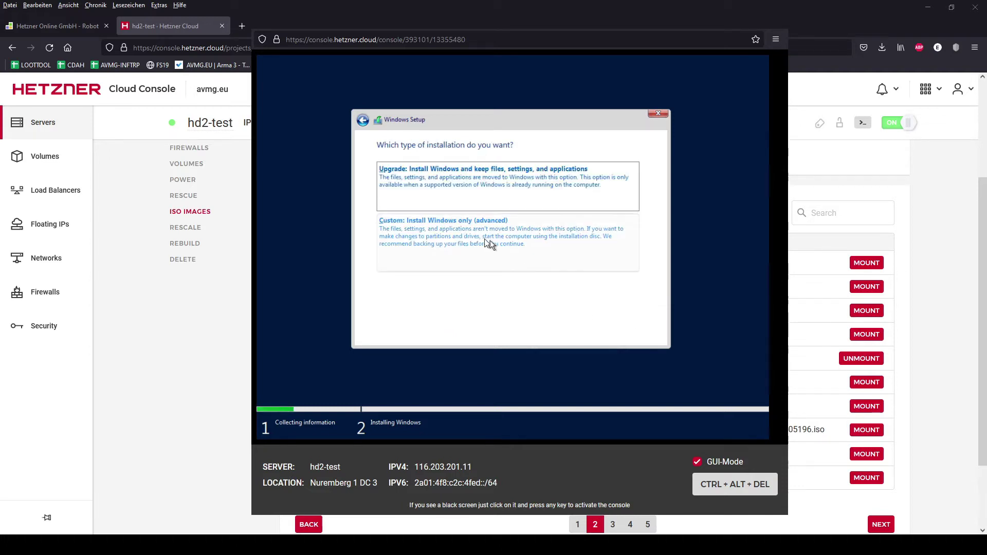
{"action": "left_click", "coordinate": [485, 242]}
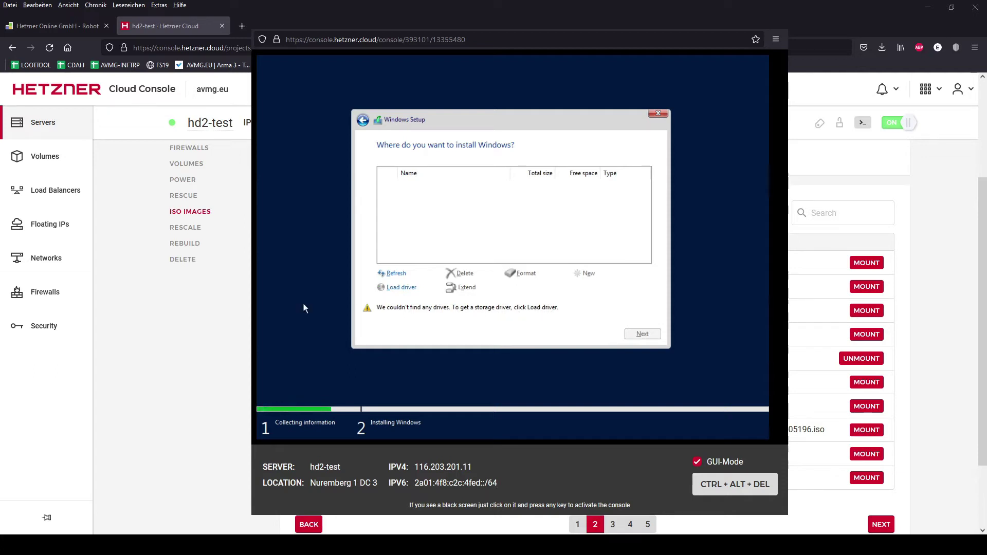
{"action": "key", "text": "alt+Tab"}
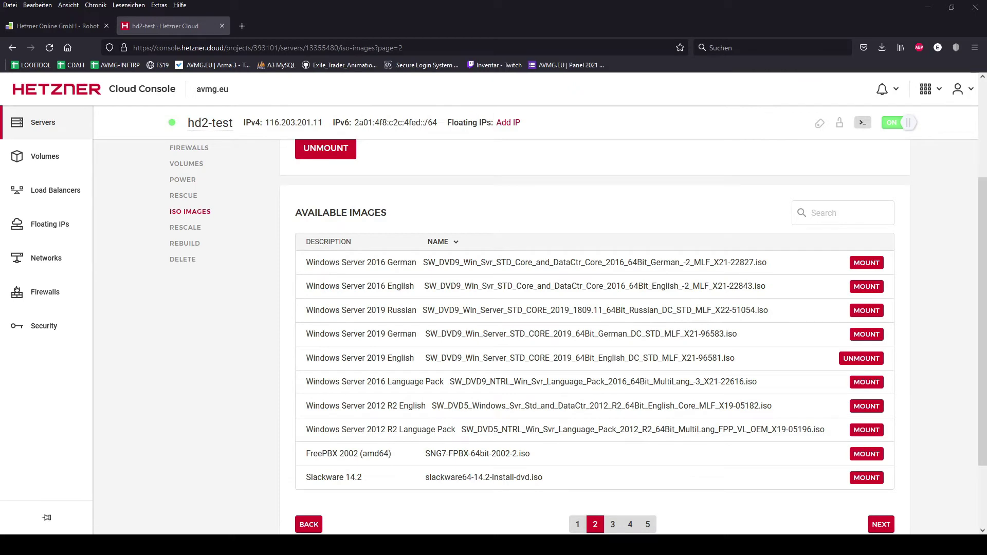
- Mount the virtio-win-0.1.185 ISO from ISO page 1 and return to the console
{"action": "left_click", "coordinate": [578, 524]}
{"action": "scroll", "coordinate": [600, 462], "scroll_direction": "down", "scroll_amount": 3}
{"action": "left_click_drag", "start_coordinate": [312, 274], "coordinate": [512, 280]}
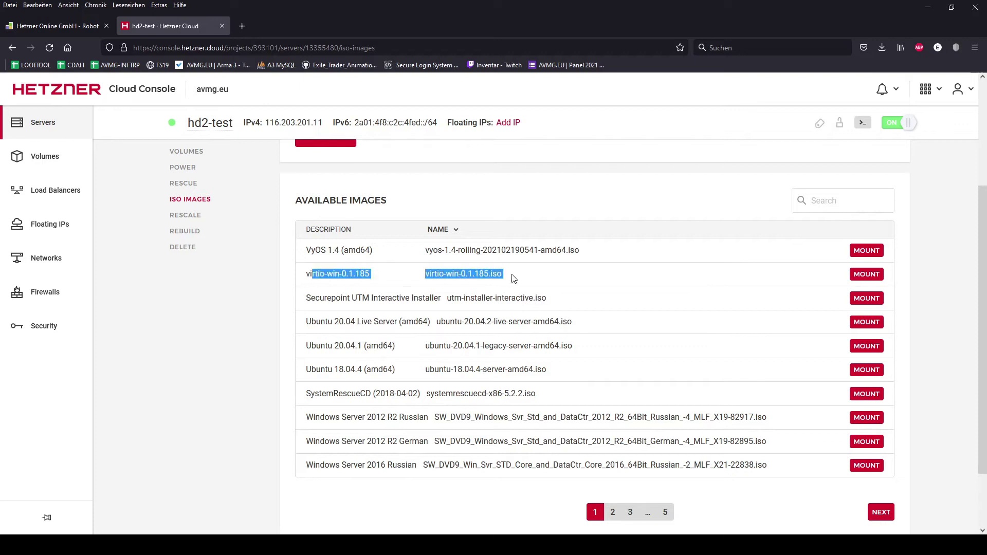
{"action": "left_click", "coordinate": [513, 278]}
{"action": "left_click", "coordinate": [874, 274]}
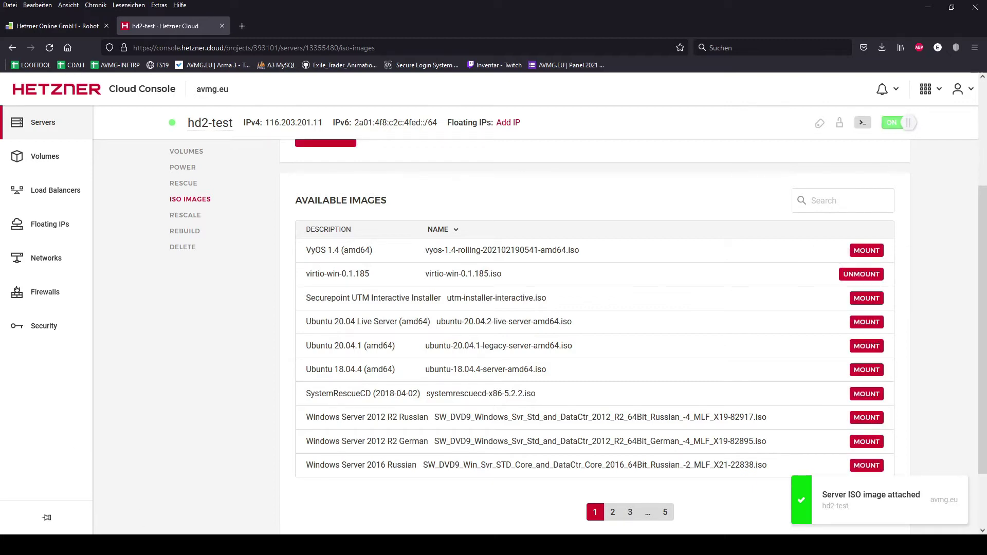
{"action": "key", "text": "alt+Tab"}
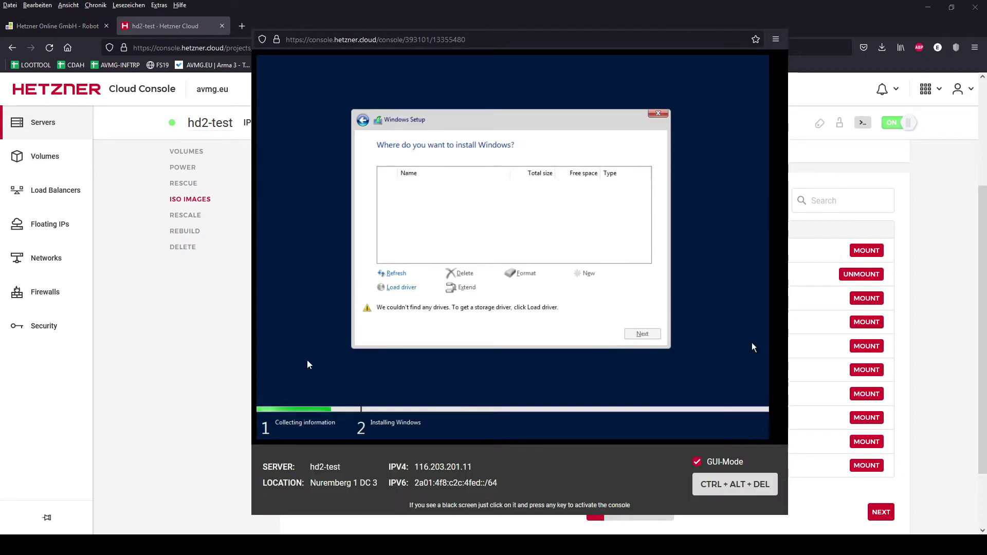
- Load the Red Hat VirtIO SCSI driver from CD Drive (D:) amd64\2k19 in Windows Setup
{"action": "left_click", "coordinate": [399, 292]}
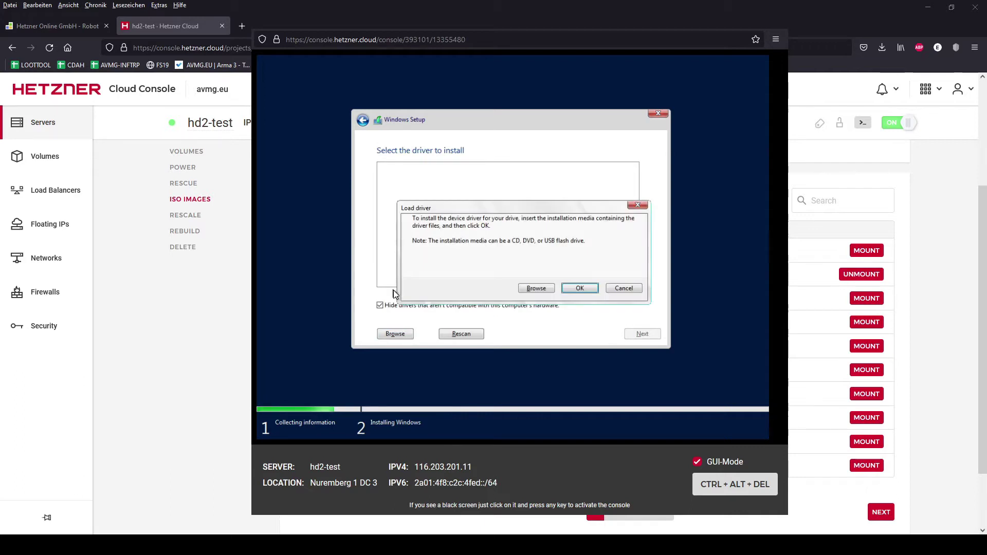
{"action": "left_click", "coordinate": [530, 288]}
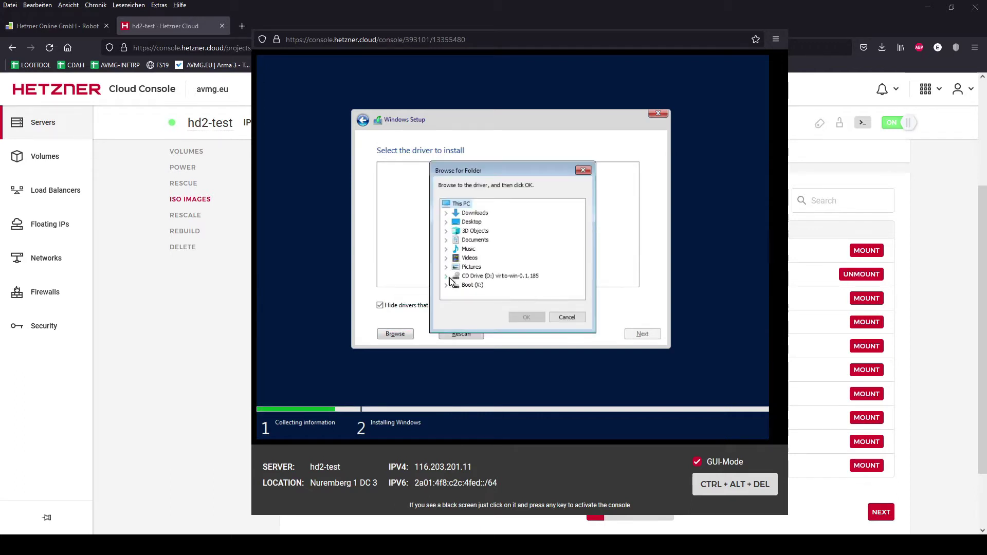
{"action": "left_click", "coordinate": [446, 276]}
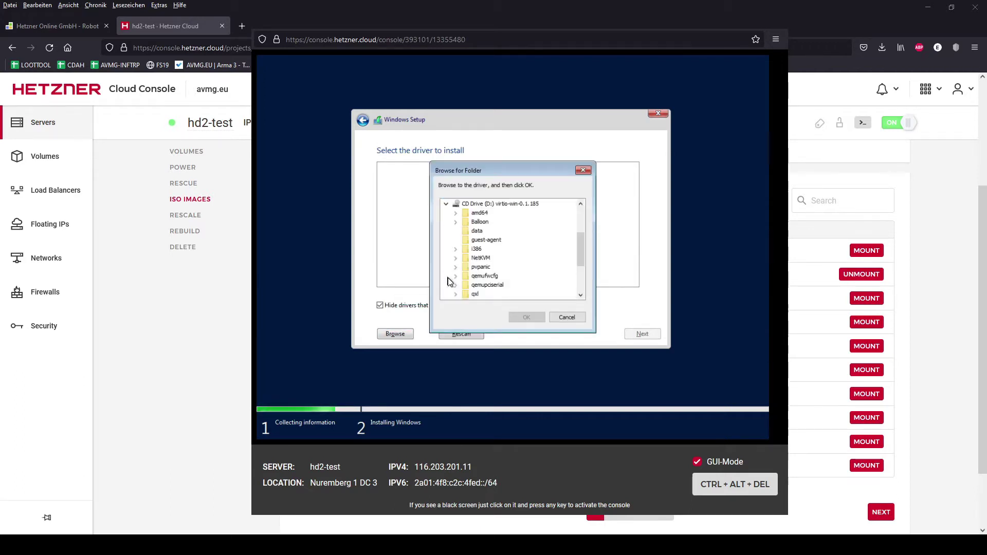
{"action": "left_click", "coordinate": [455, 213]}
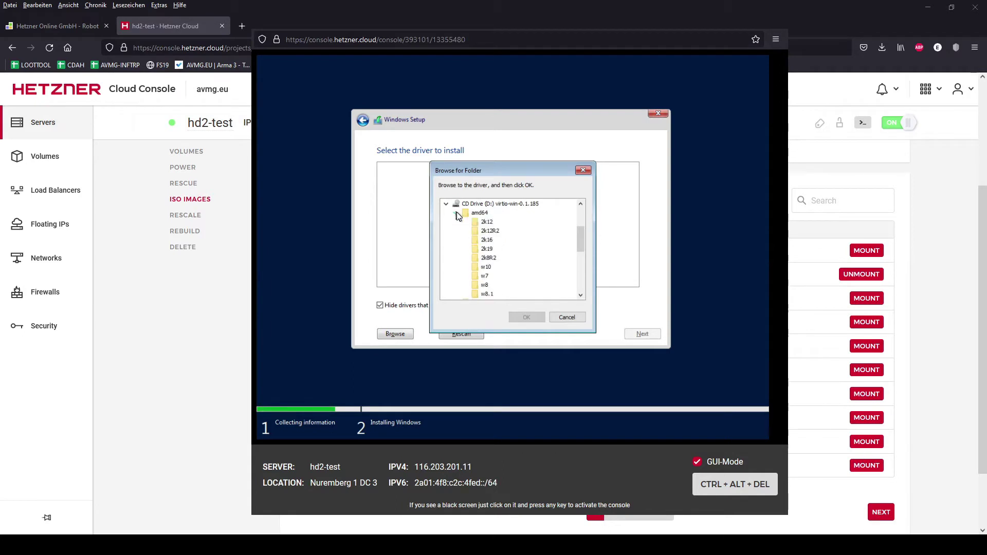
{"action": "left_click", "coordinate": [487, 249]}
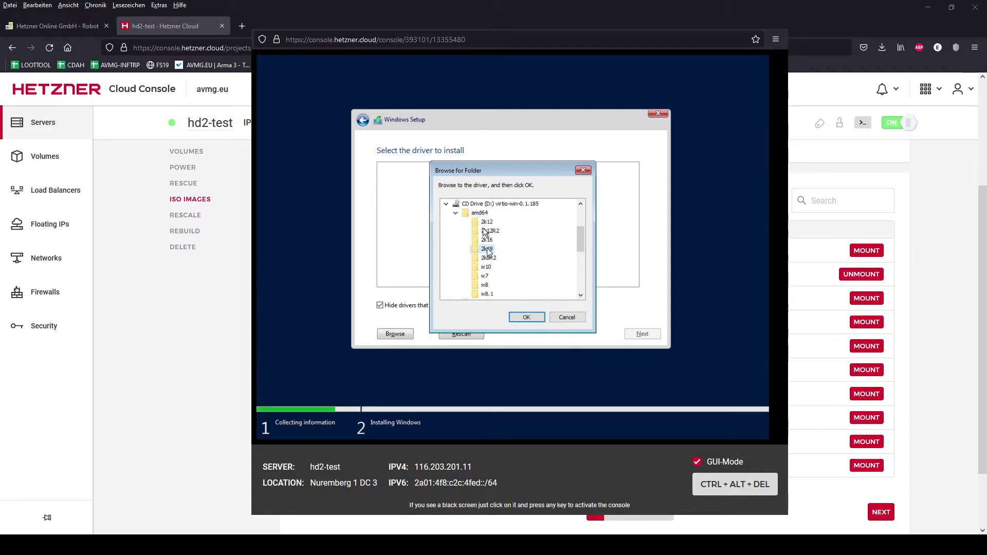
{"action": "left_click", "coordinate": [526, 318]}
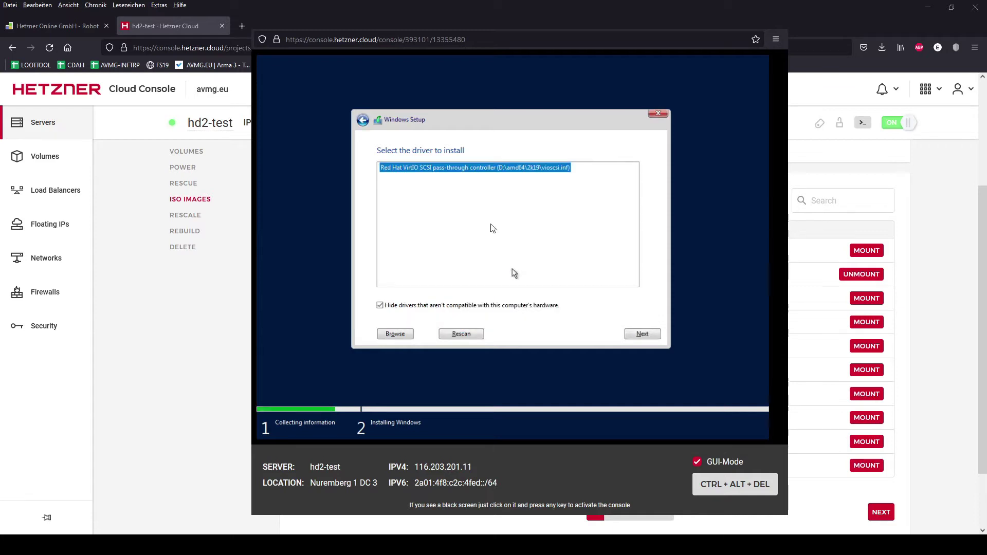
{"action": "left_click", "coordinate": [635, 334]}
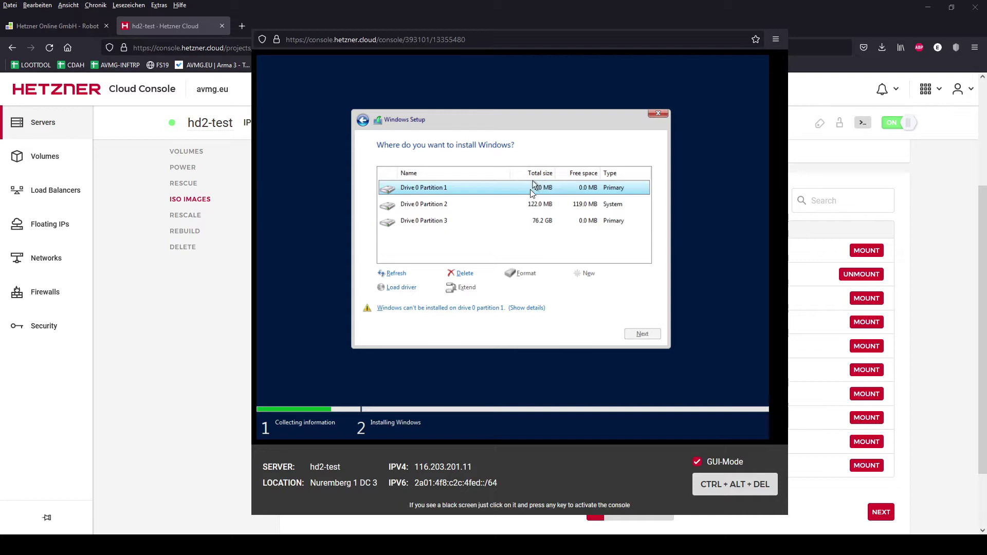
- Delete Drive 0 partitions 3, 2 and 1, leaving 76.3 GB unallocated space
{"action": "left_click", "coordinate": [529, 222]}
{"action": "left_click", "coordinate": [463, 273]}
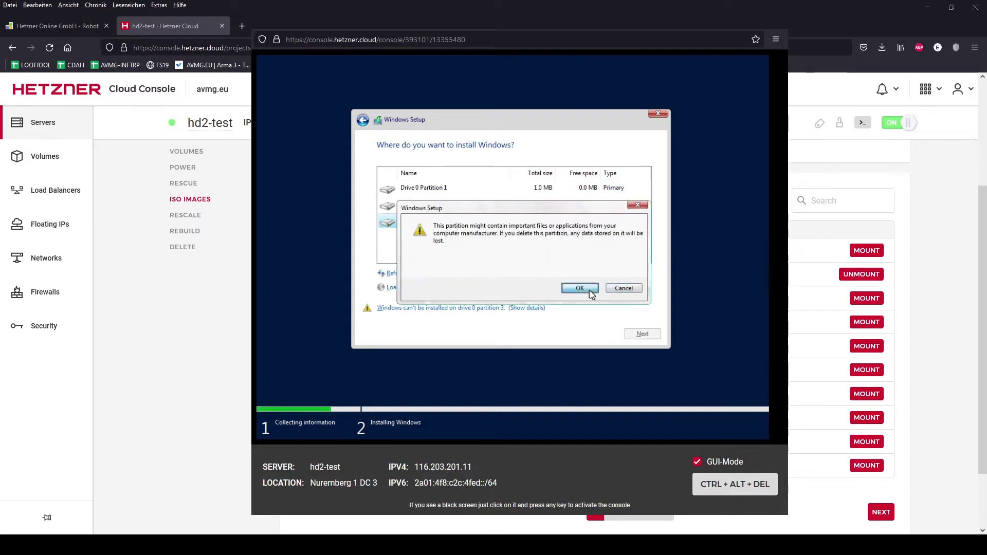
{"action": "left_click", "coordinate": [590, 290]}
{"action": "left_click", "coordinate": [537, 205]}
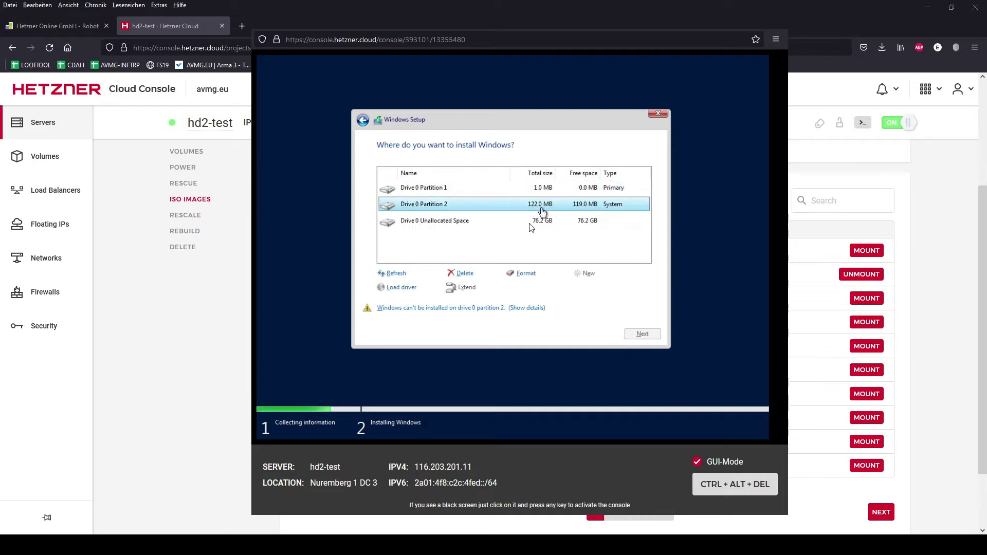
{"action": "left_click", "coordinate": [474, 274]}
{"action": "left_click", "coordinate": [584, 289]}
{"action": "left_click", "coordinate": [554, 189]}
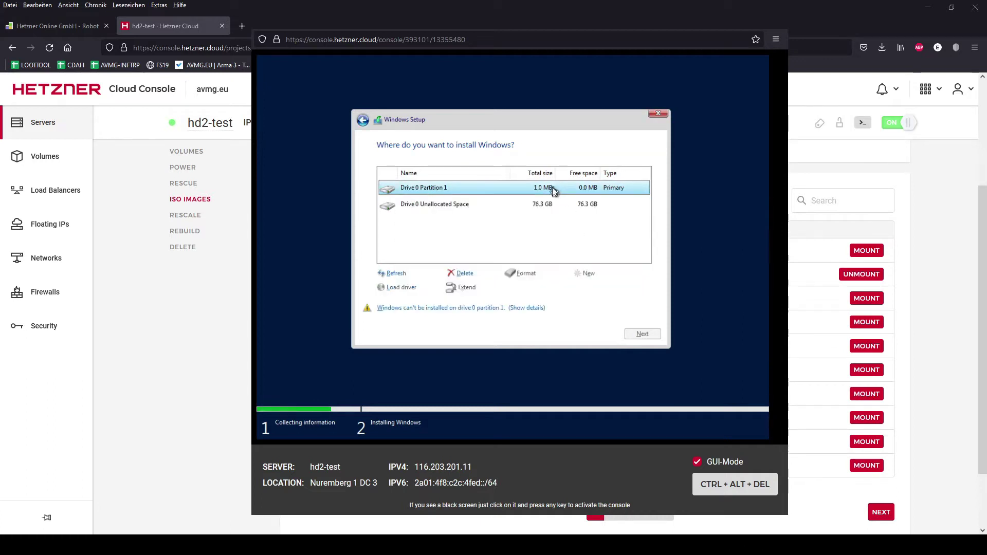
{"action": "left_click", "coordinate": [470, 275]}
{"action": "left_click", "coordinate": [581, 289]}
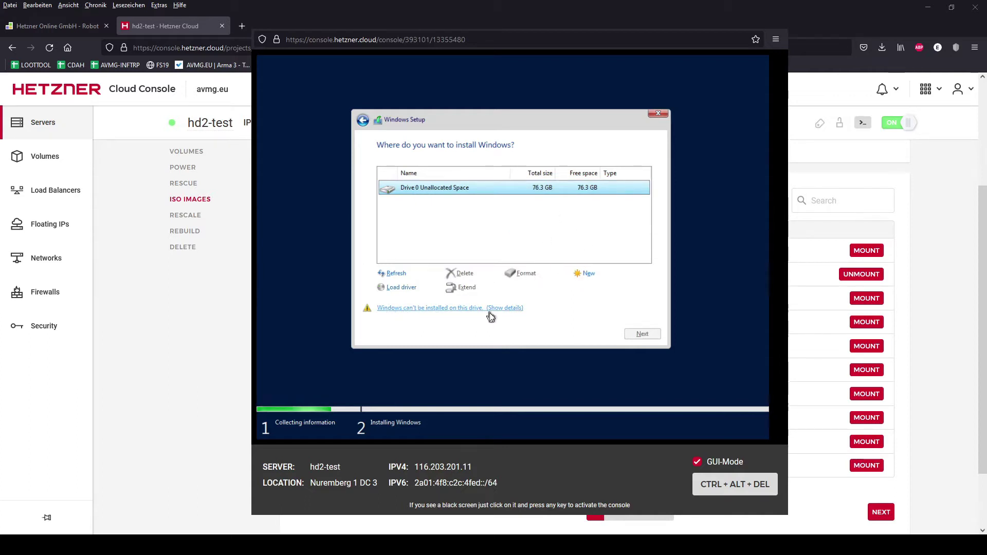
{"action": "key", "text": "alt+Tab"}
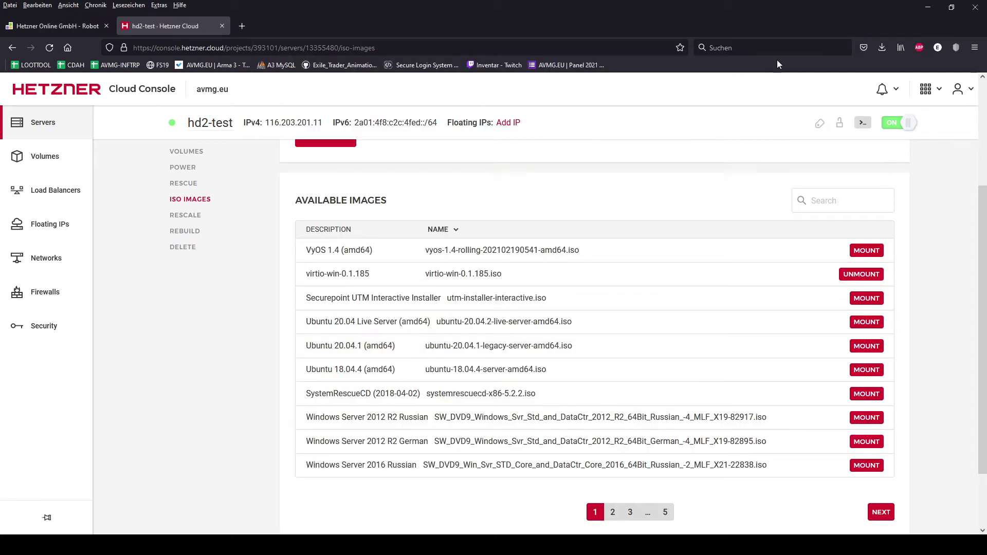
- Mount the Windows Server 2019 English ISO from page 2 of the ISO list
{"action": "left_click", "coordinate": [612, 512]}
{"action": "scroll", "coordinate": [396, 366], "scroll_direction": "down", "scroll_amount": 3}
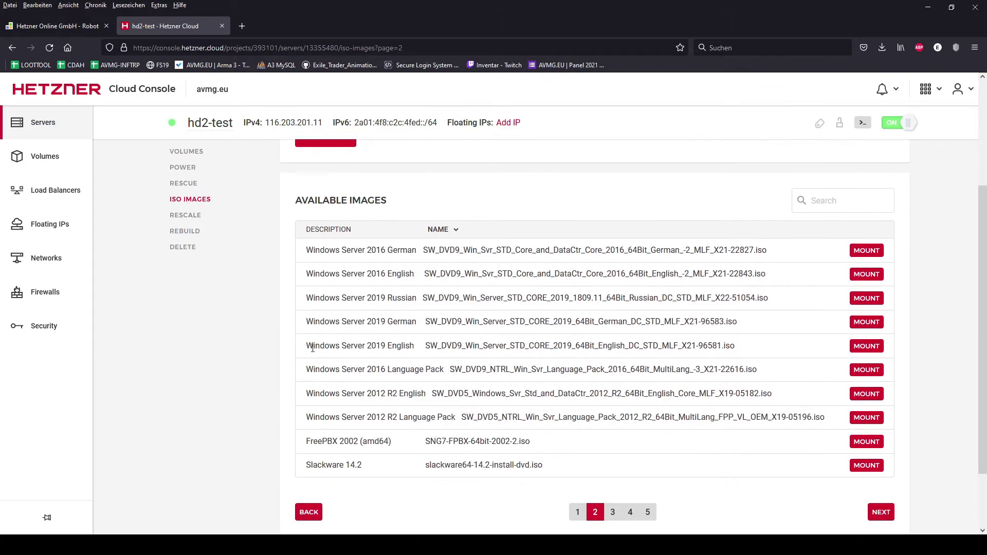
{"action": "left_click_drag", "start_coordinate": [313, 348], "coordinate": [707, 346]}
{"action": "left_click", "coordinate": [704, 346]}
{"action": "left_click", "coordinate": [869, 348]}
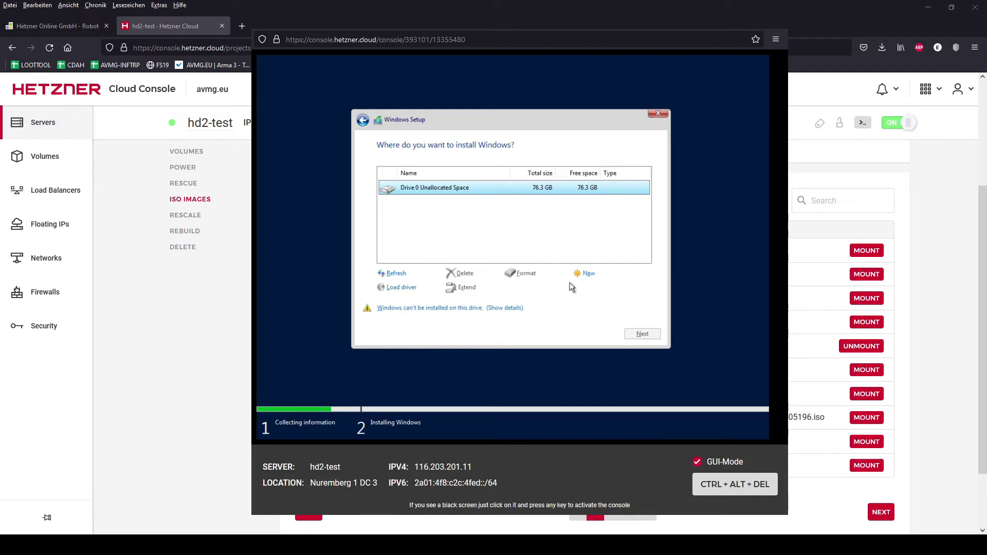
- Create a new partition using the full unallocated space, accepting the extra system partitions
{"action": "left_click", "coordinate": [586, 276]}
{"action": "left_click", "coordinate": [599, 290]}
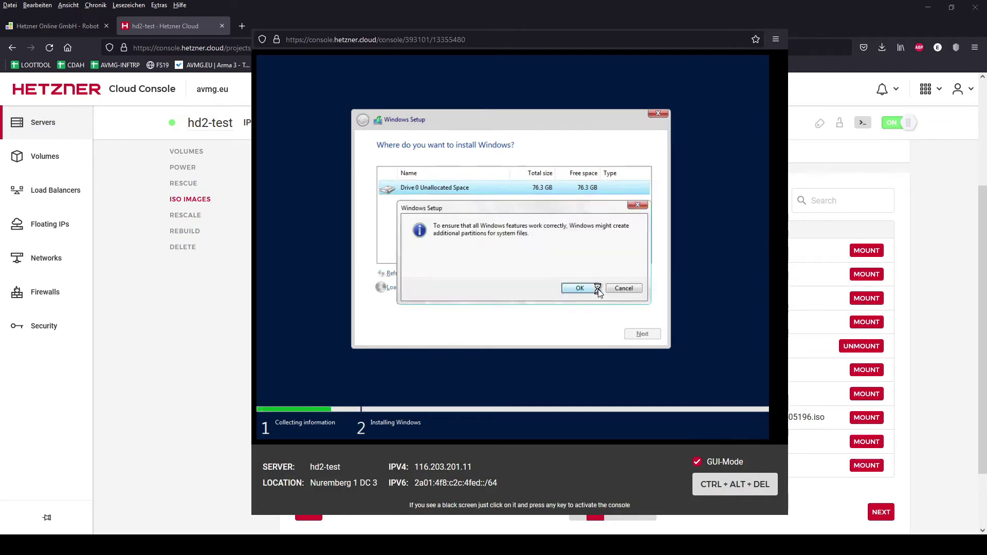
{"action": "left_click", "coordinate": [580, 289]}
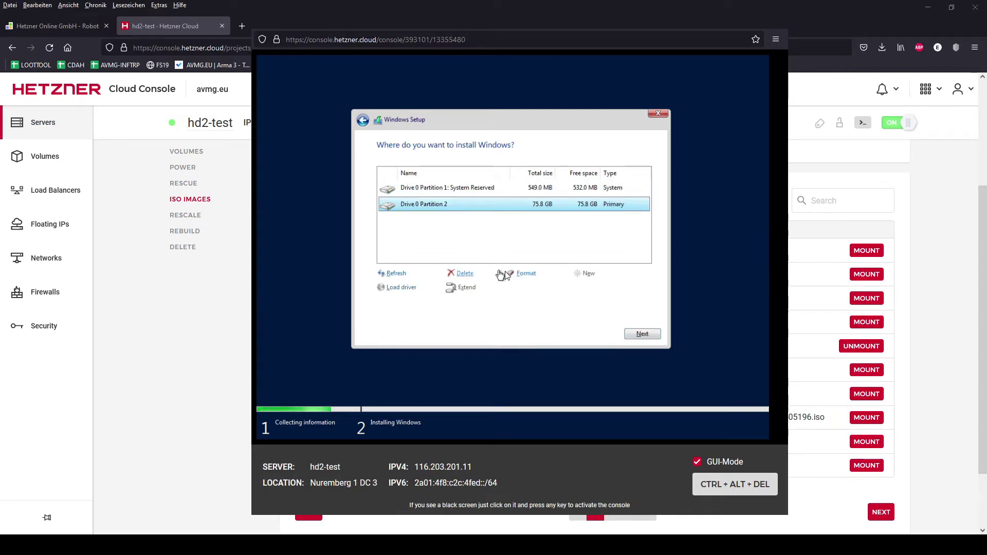
- Format the 75.8 GB Partition 2, install Windows onto it, and restart
{"action": "left_click", "coordinate": [527, 274]}
{"action": "left_click", "coordinate": [572, 289]}
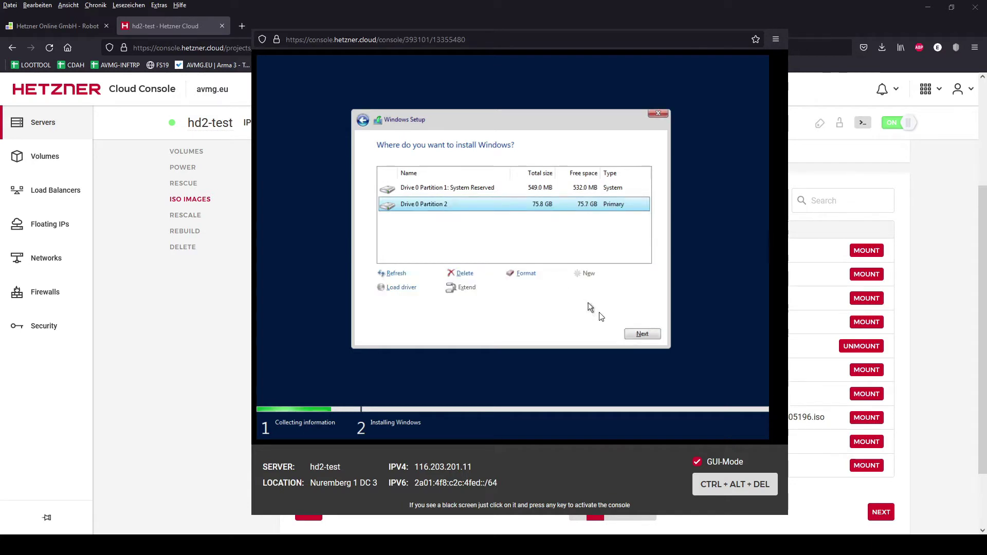
{"action": "left_click", "coordinate": [642, 335]}
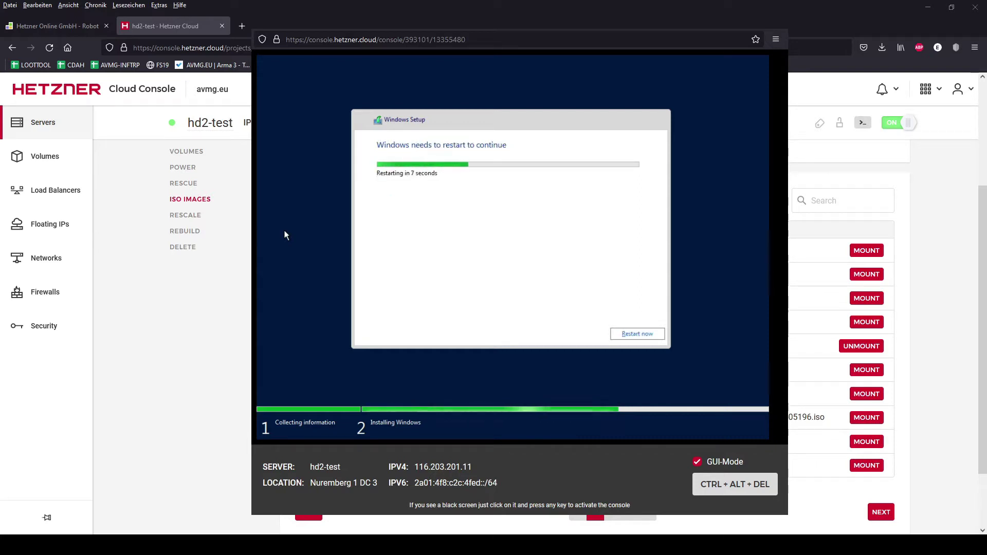
{"action": "left_click", "coordinate": [633, 336]}
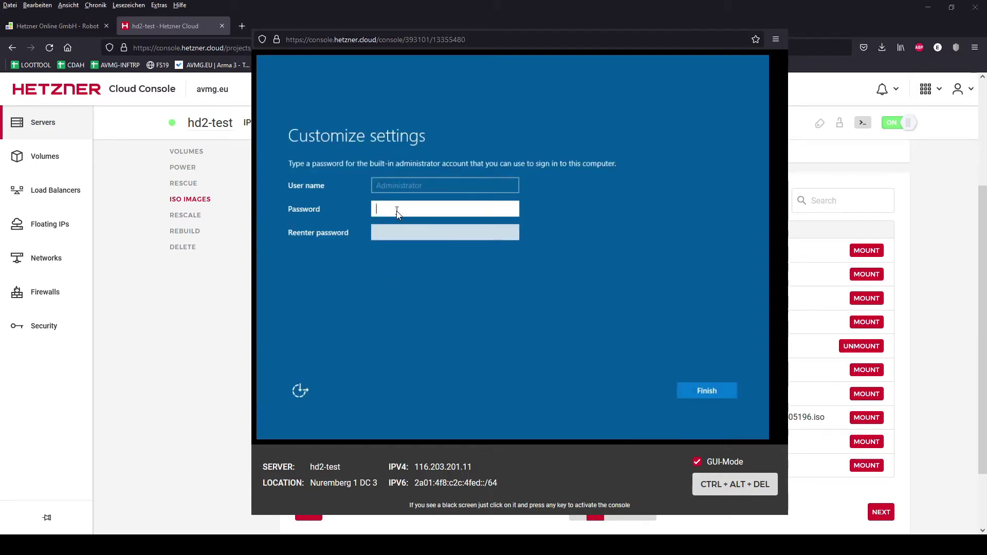
- Set and confirm the new Administrator password
{"action": "type", "text": "••••••••"}
{"action": "key", "text": "Tab"}
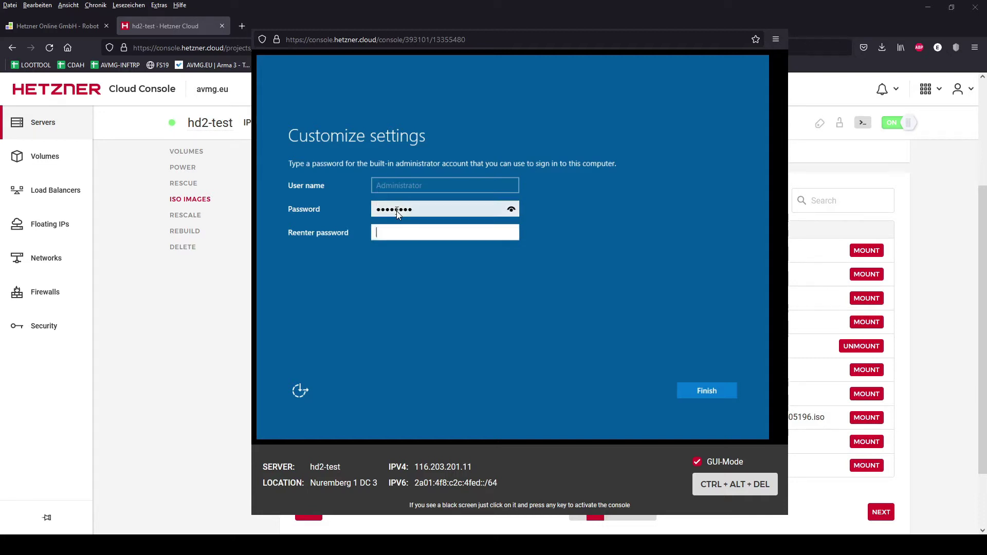
{"action": "type", "text": "••••••••"}
{"action": "key", "text": "Return"}
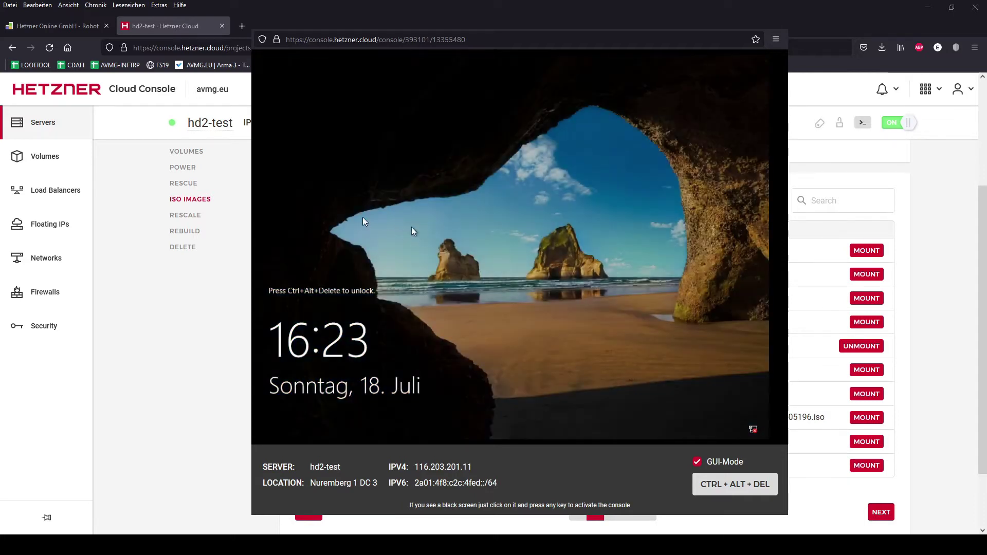
- Sign in to the Windows Server desktop as Administrator
{"action": "left_click", "coordinate": [736, 485]}
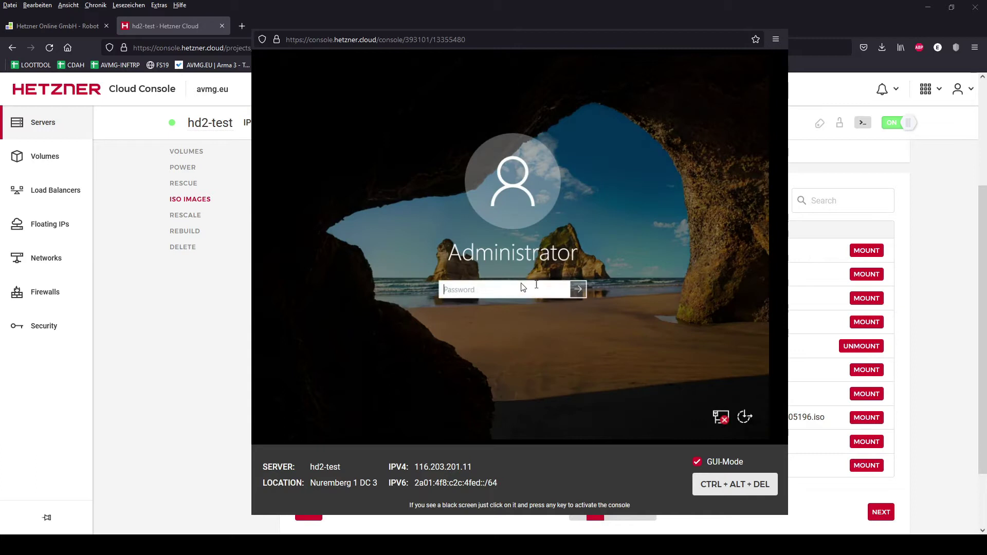
{"action": "type", "text": "••••••••"}
{"action": "key", "text": "Return"}
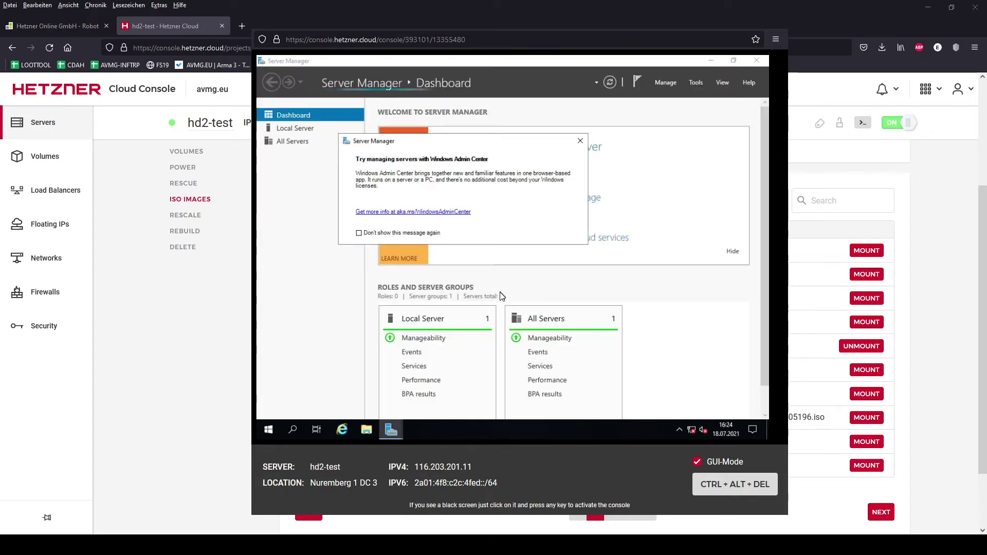
- Dismiss the Windows Admin Center tip, minimize Server Manager and close the remote console window
{"action": "left_click", "coordinate": [421, 235]}
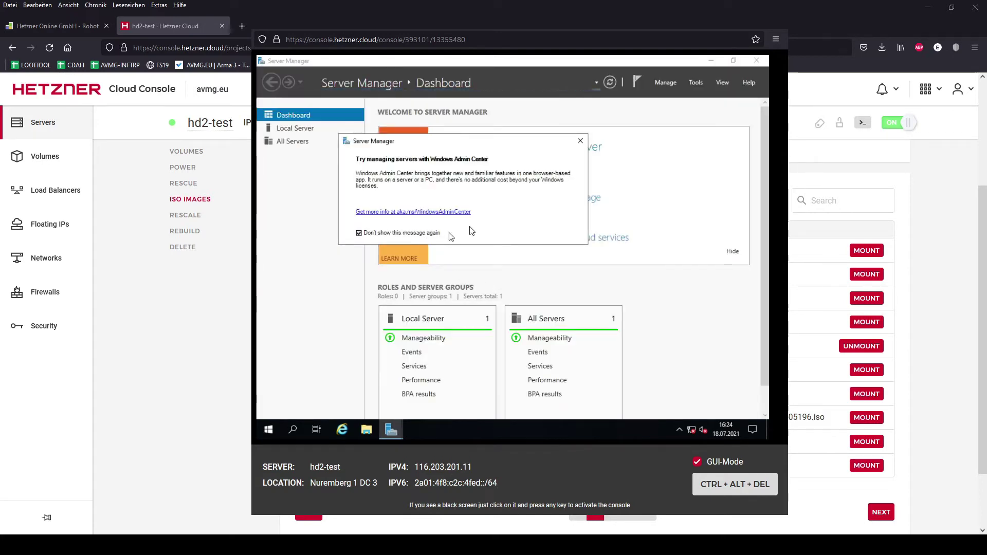
{"action": "left_click", "coordinate": [581, 141]}
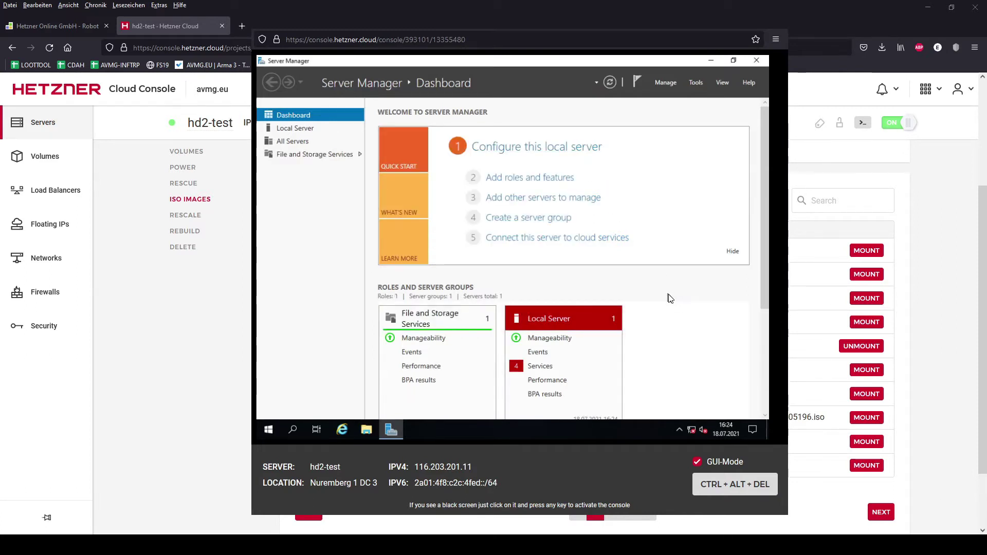
{"action": "left_click", "coordinate": [712, 61]}
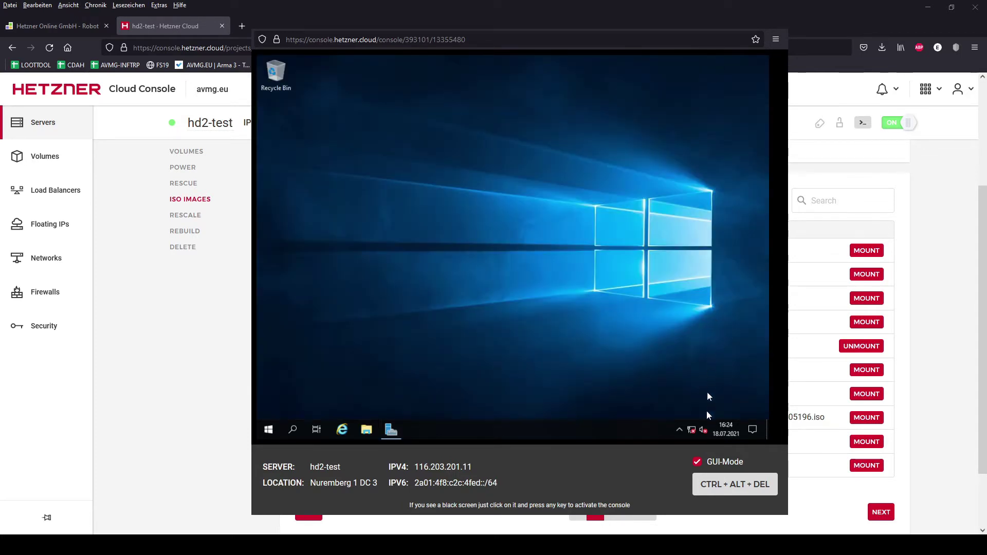
{"action": "left_click", "coordinate": [693, 430]}
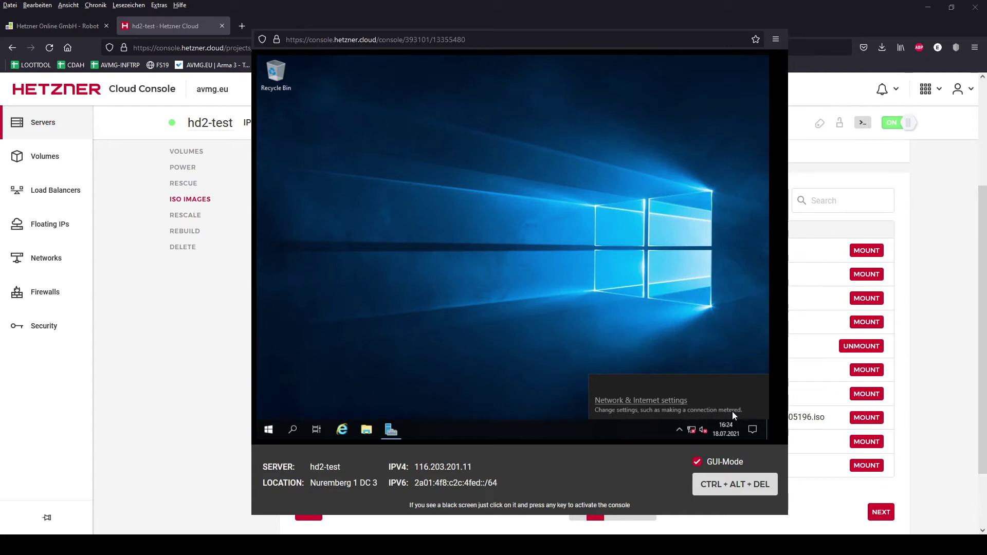
{"action": "left_click", "coordinate": [691, 430]}
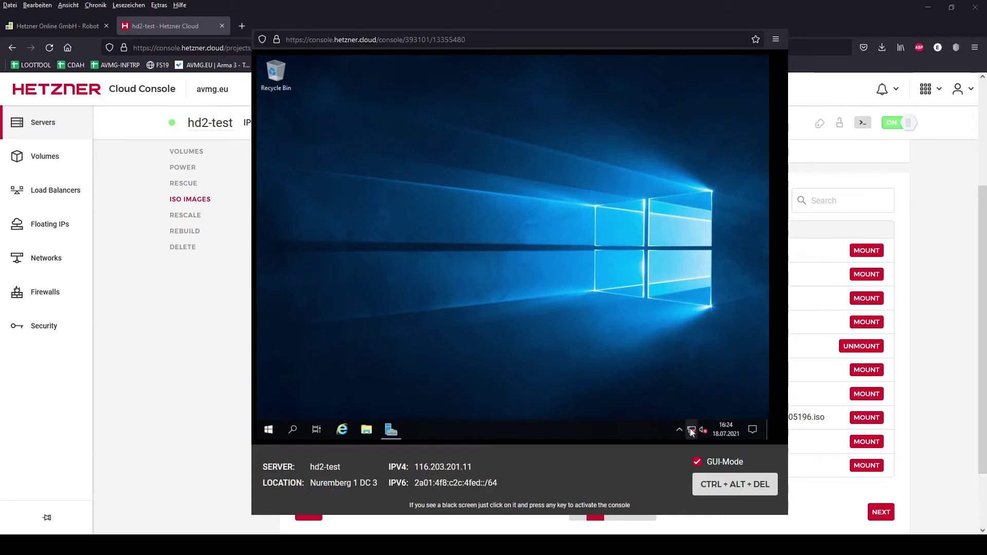
{"action": "left_click", "coordinate": [249, 355]}
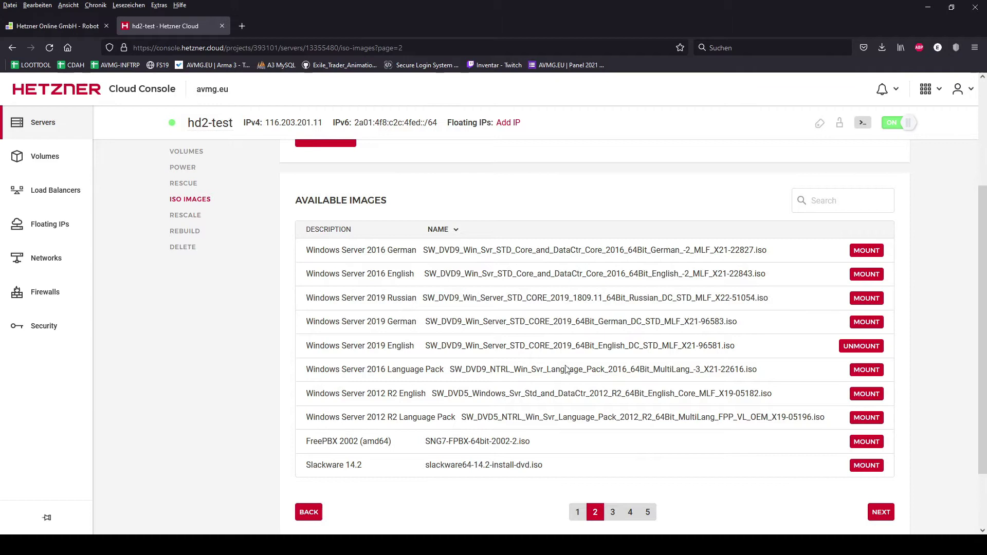
- Mount the virtio-win-0.1.185 ISO from page 1 of Available Images on hd2-test
{"action": "left_click", "coordinate": [578, 512]}
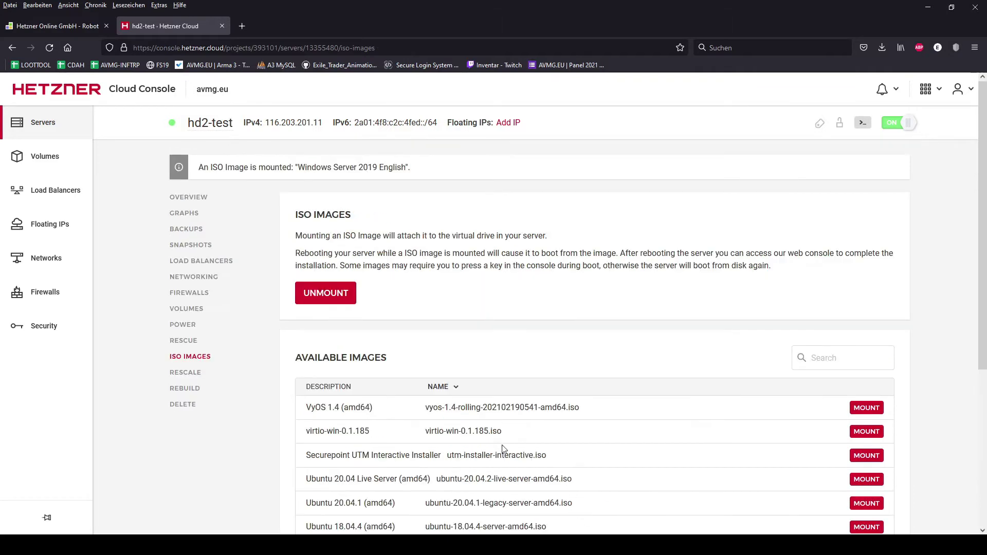
{"action": "left_click_drag", "start_coordinate": [305, 431], "coordinate": [507, 439]}
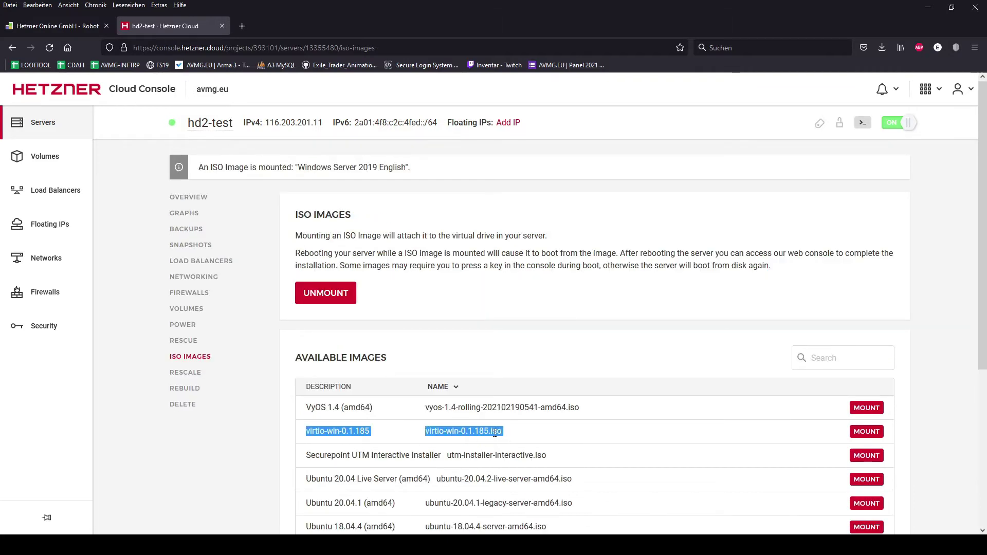
{"action": "left_click", "coordinate": [495, 434]}
{"action": "left_click", "coordinate": [864, 429]}
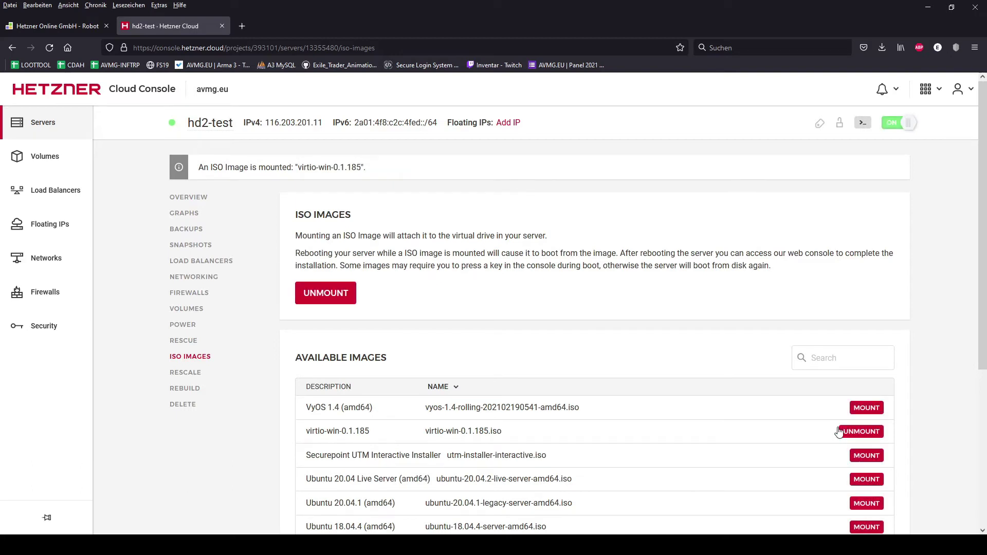
{"action": "scroll", "coordinate": [692, 429], "scroll_direction": "down", "scroll_amount": 1}
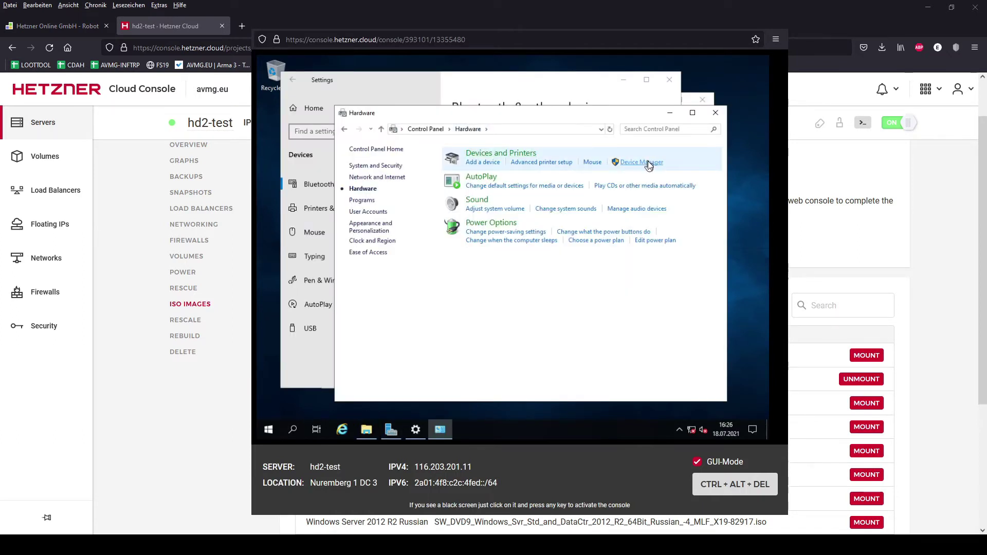
- In Device Manager, try updating the Ethernet Controller driver from D:\amd64\2k19, which fails
{"action": "left_click", "coordinate": [648, 162]}
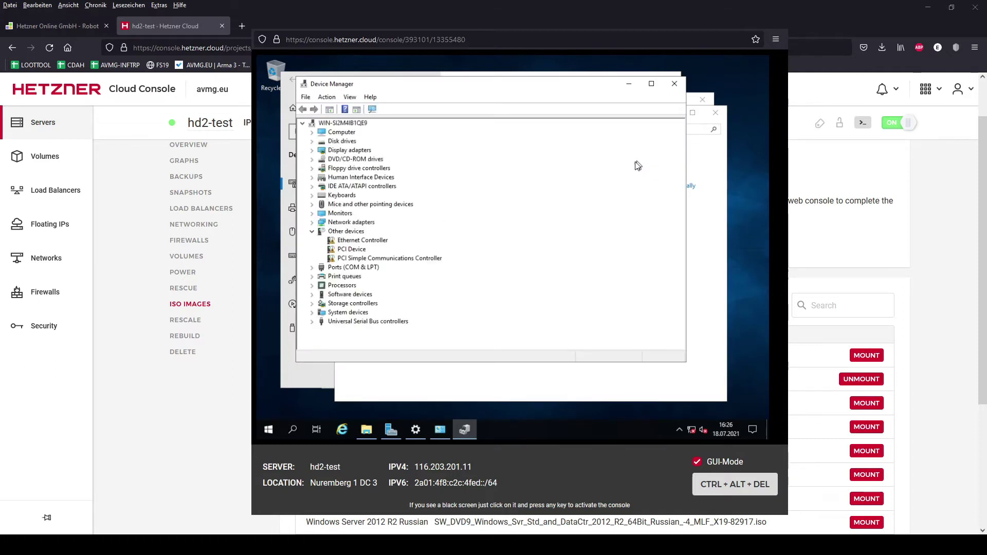
{"action": "left_click", "coordinate": [352, 242]}
{"action": "right_click", "coordinate": [352, 246]}
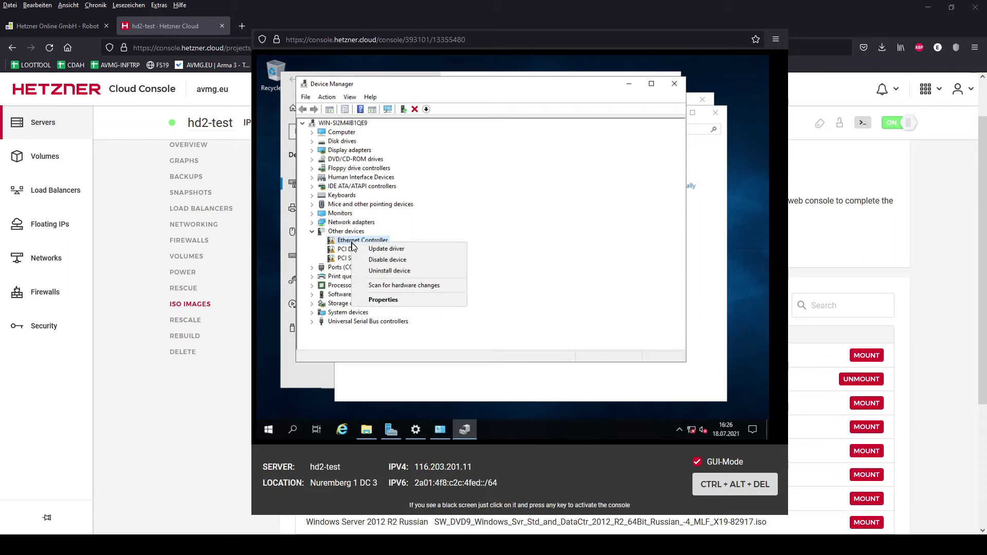
{"action": "left_click", "coordinate": [373, 253]}
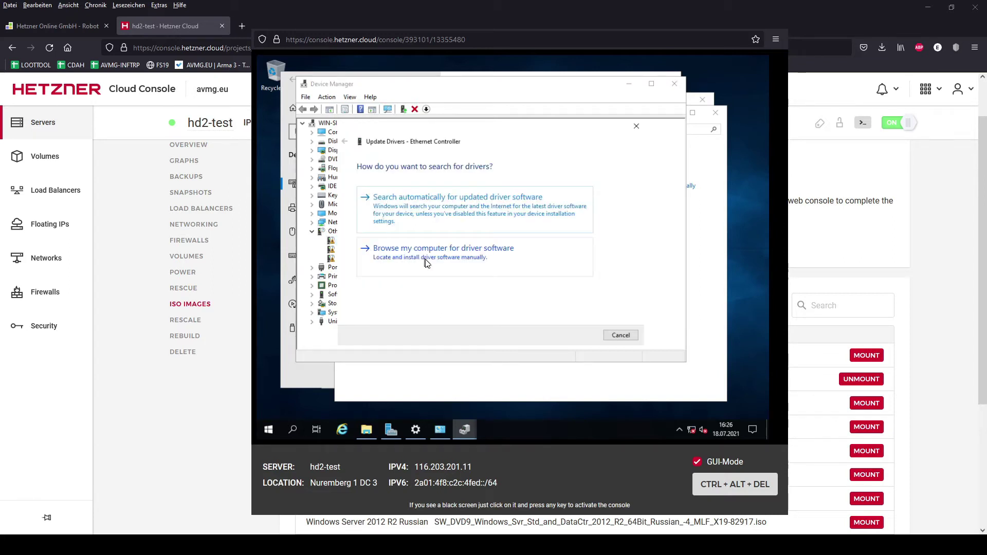
{"action": "left_click", "coordinate": [386, 260]}
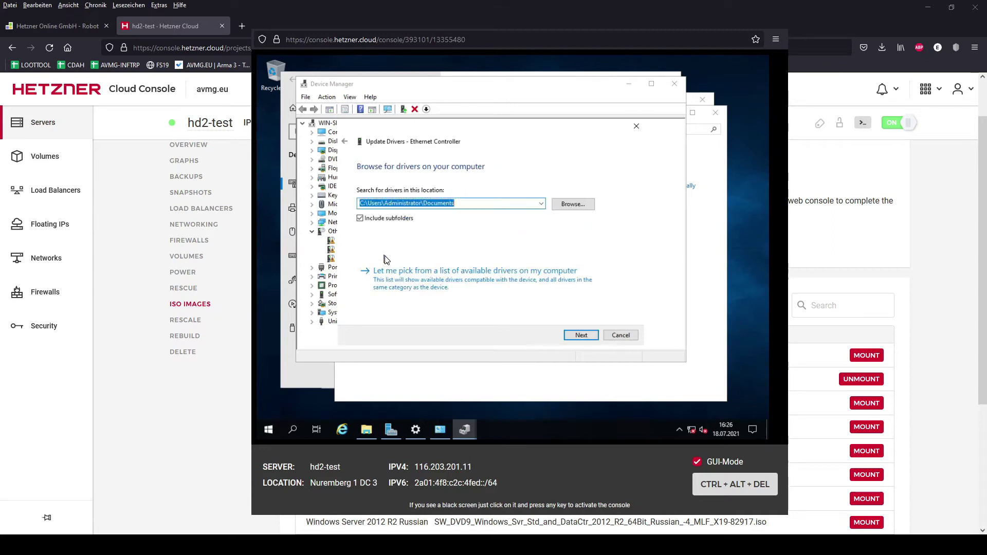
{"action": "left_click", "coordinate": [572, 204]}
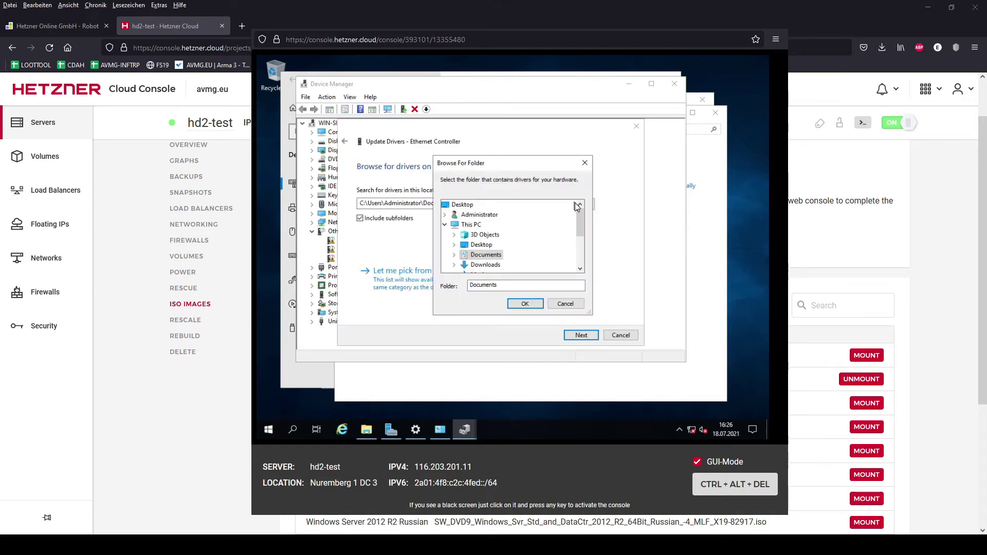
{"action": "scroll", "coordinate": [503, 240], "scroll_direction": "down", "scroll_amount": 3}
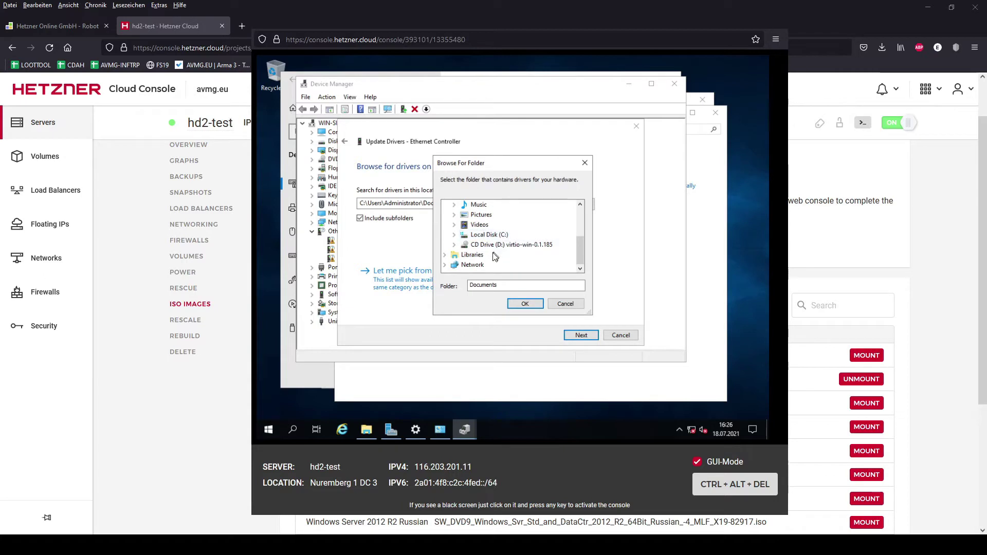
{"action": "left_click", "coordinate": [455, 245]}
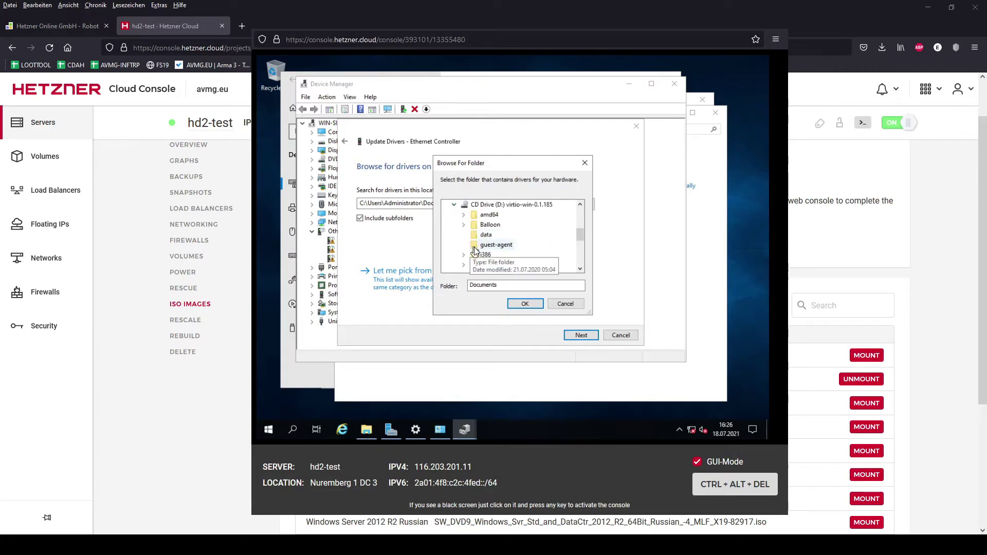
{"action": "left_click", "coordinate": [464, 216]}
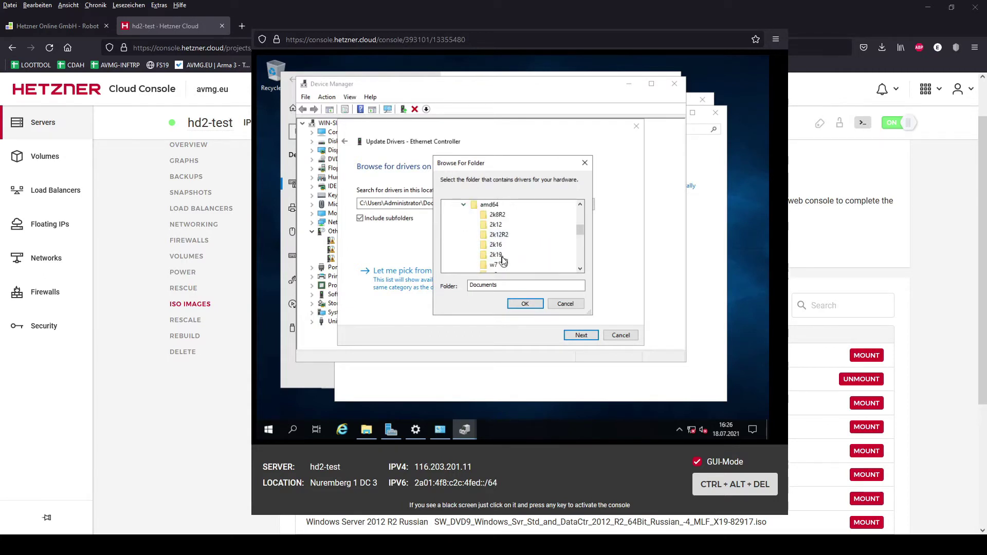
{"action": "left_click", "coordinate": [495, 255]}
{"action": "left_click", "coordinate": [524, 304]}
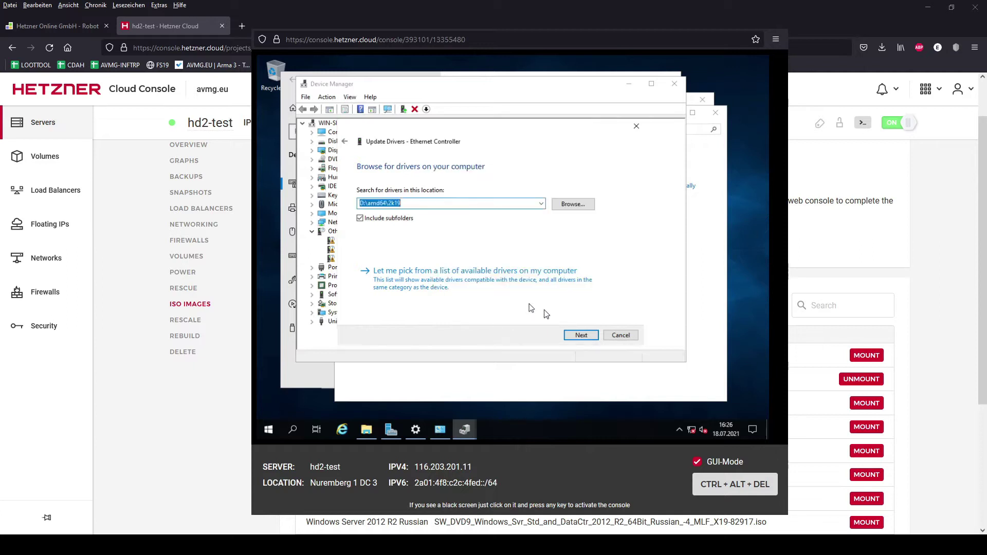
{"action": "left_click", "coordinate": [588, 336]}
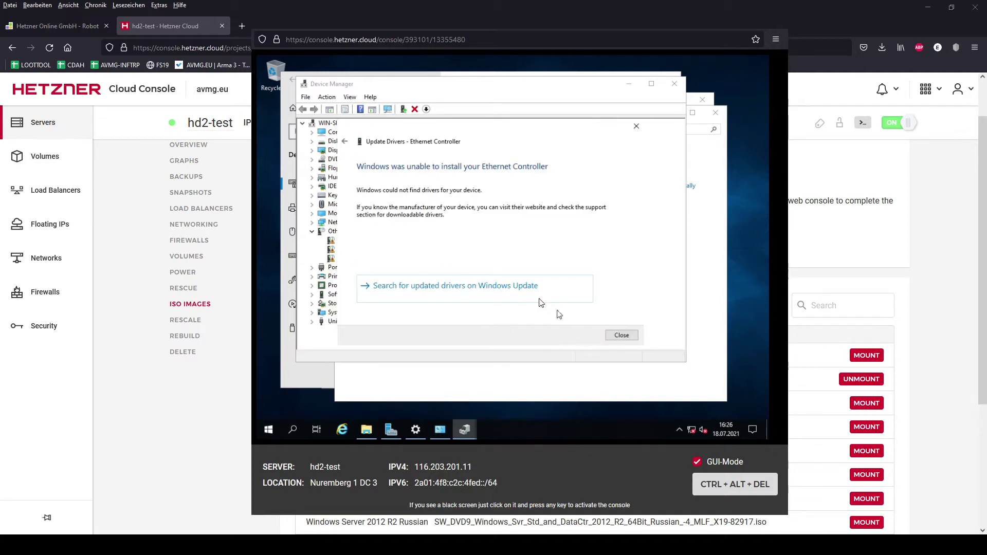
{"action": "left_click", "coordinate": [621, 336]}
{"action": "left_click", "coordinate": [514, 363]}
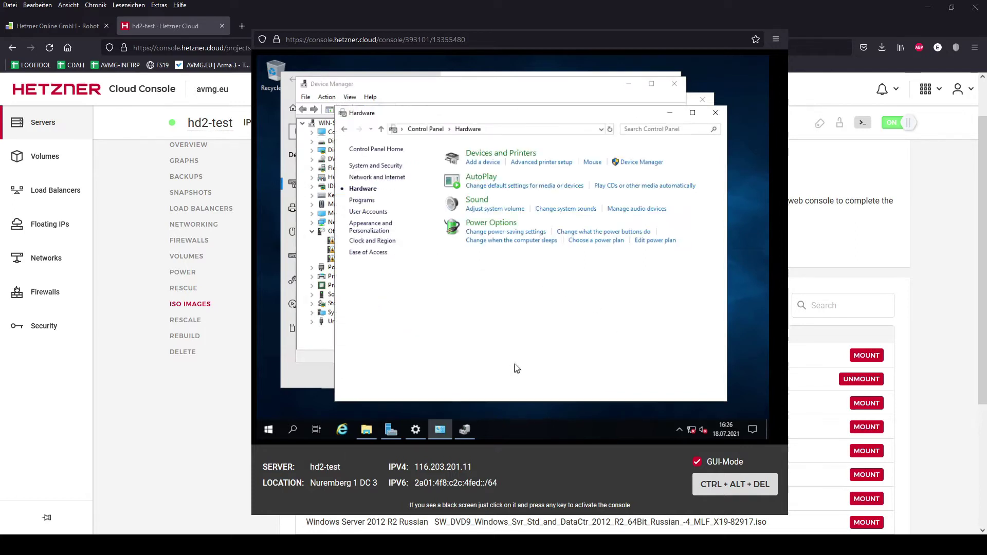
- Install the Red Hat VirtIO Ethernet driver by searching D:\ and allow network discovery
{"action": "left_click", "coordinate": [477, 98]}
{"action": "right_click", "coordinate": [379, 240]}
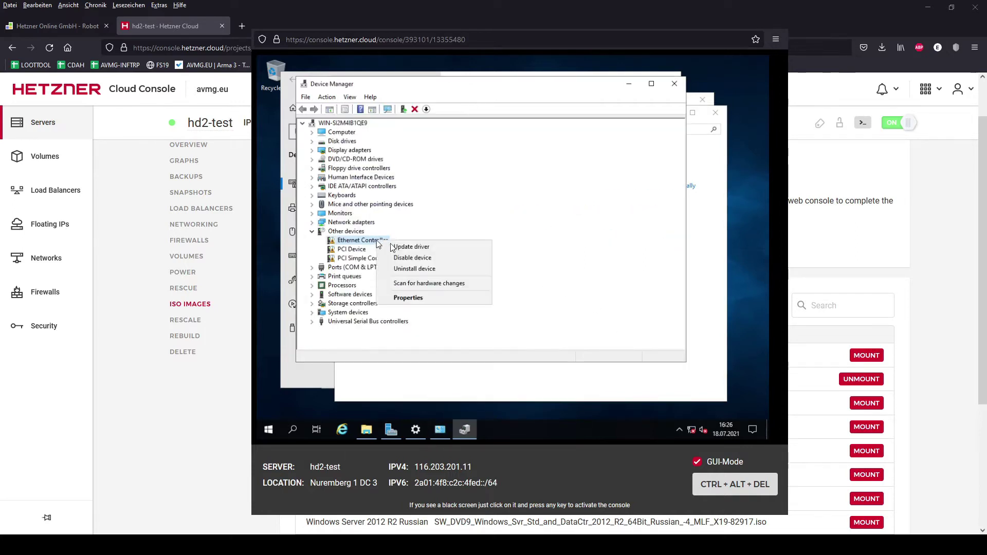
{"action": "left_click", "coordinate": [401, 248]}
{"action": "left_click", "coordinate": [440, 249]}
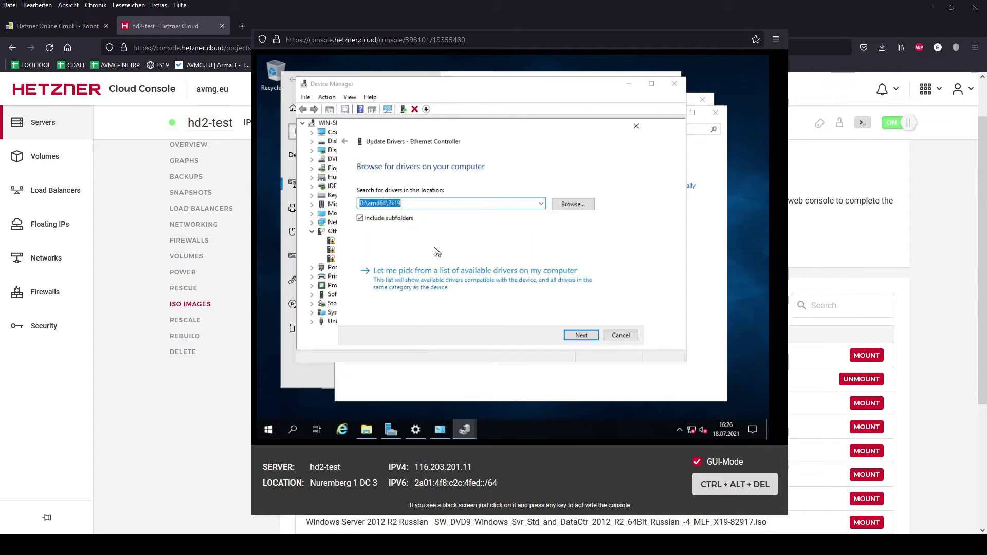
{"action": "type", "text": "D:\\"}
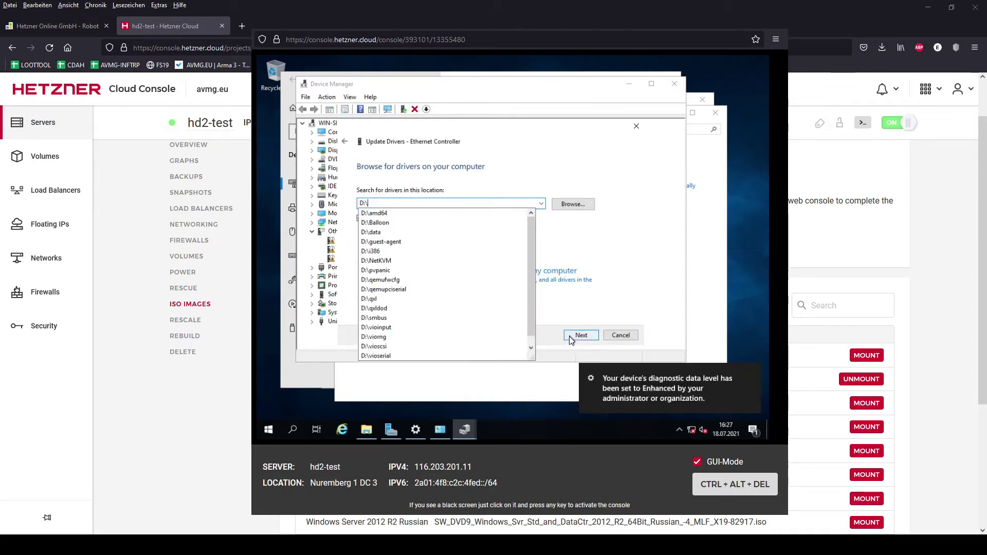
{"action": "left_click", "coordinate": [574, 339]}
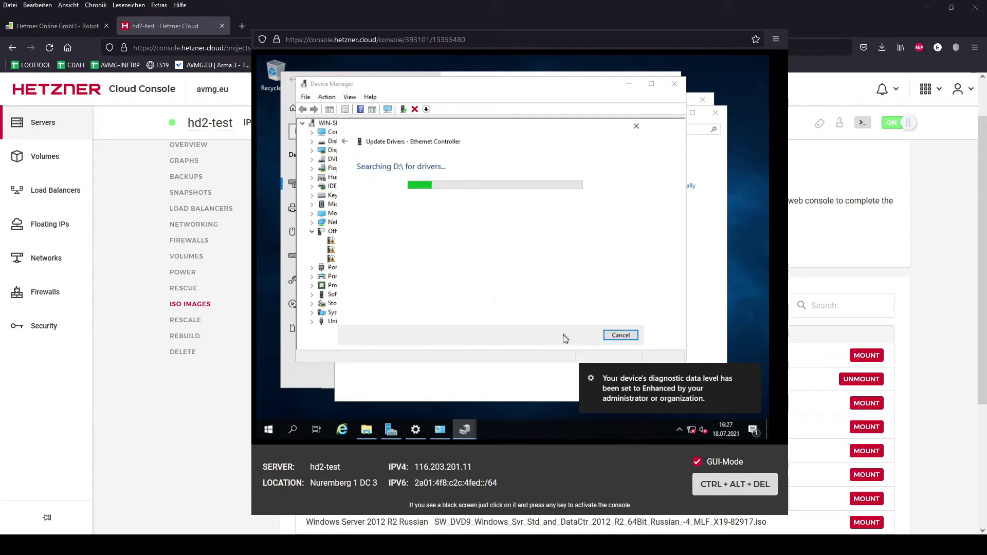
{"action": "left_click", "coordinate": [752, 372]}
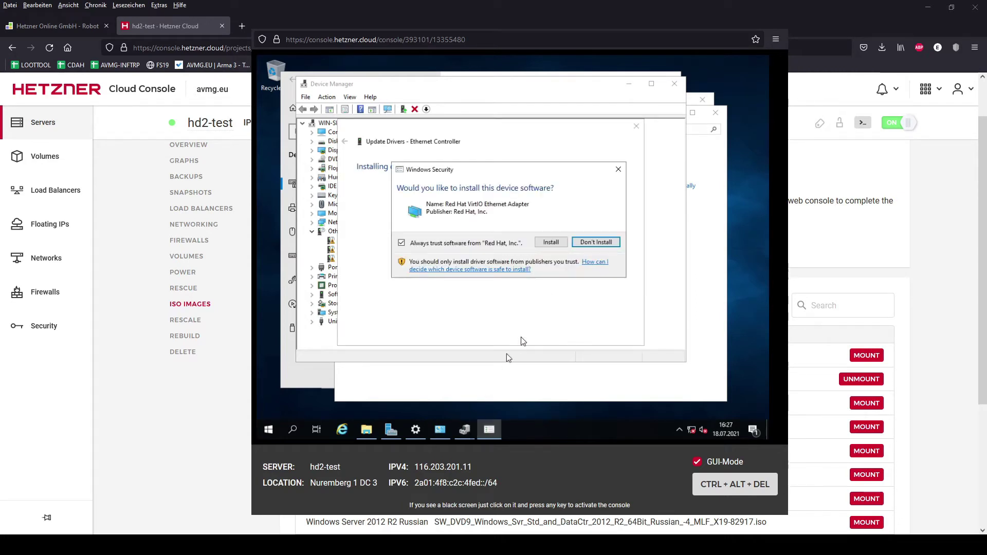
{"action": "left_click", "coordinate": [550, 244]}
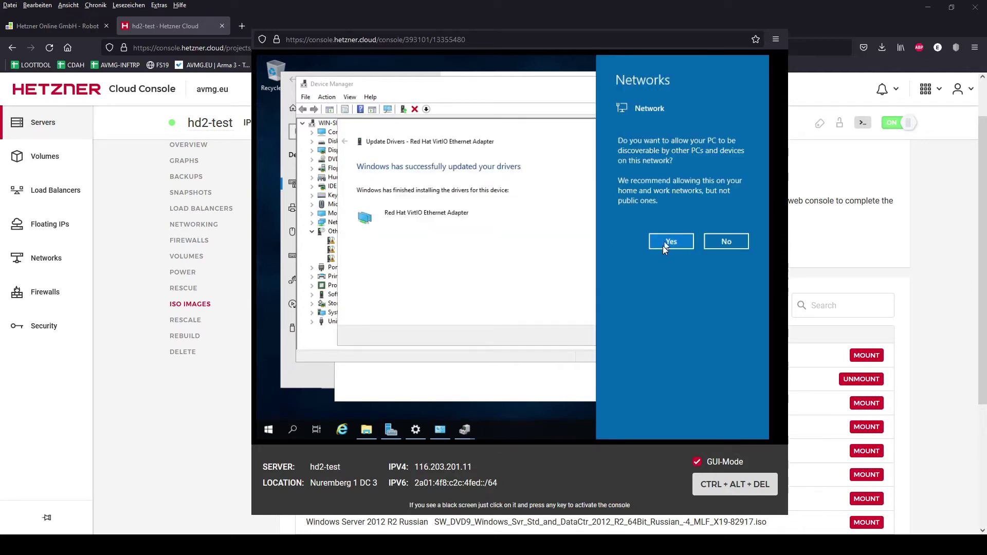
{"action": "left_click", "coordinate": [663, 246]}
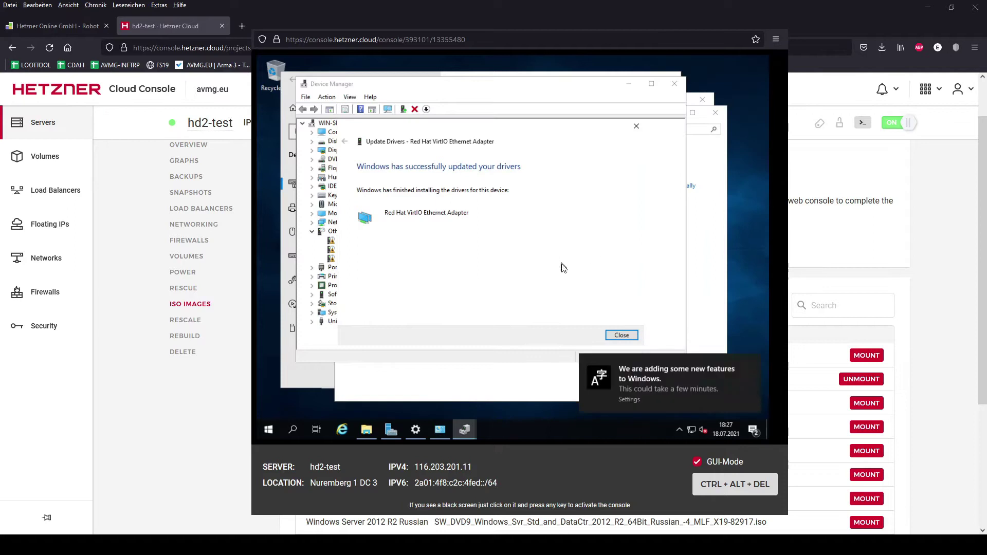
{"action": "left_click", "coordinate": [625, 338]}
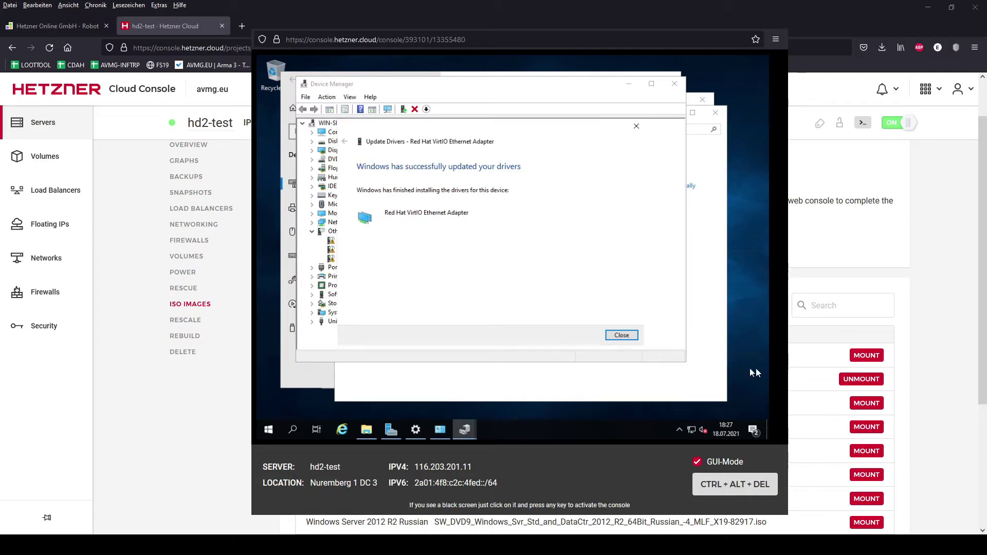
{"action": "left_click", "coordinate": [622, 335]}
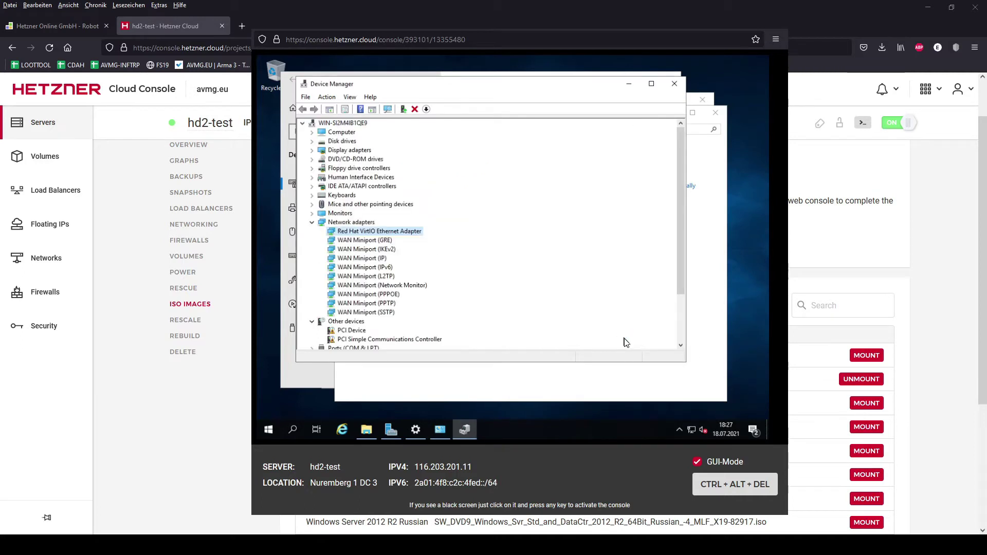
{"action": "scroll", "coordinate": [501, 292], "scroll_direction": "down", "scroll_amount": 2}
- Install the Balloon driver for the PCI Device from D:\
{"action": "right_click", "coordinate": [358, 271]}
{"action": "left_click", "coordinate": [383, 274]}
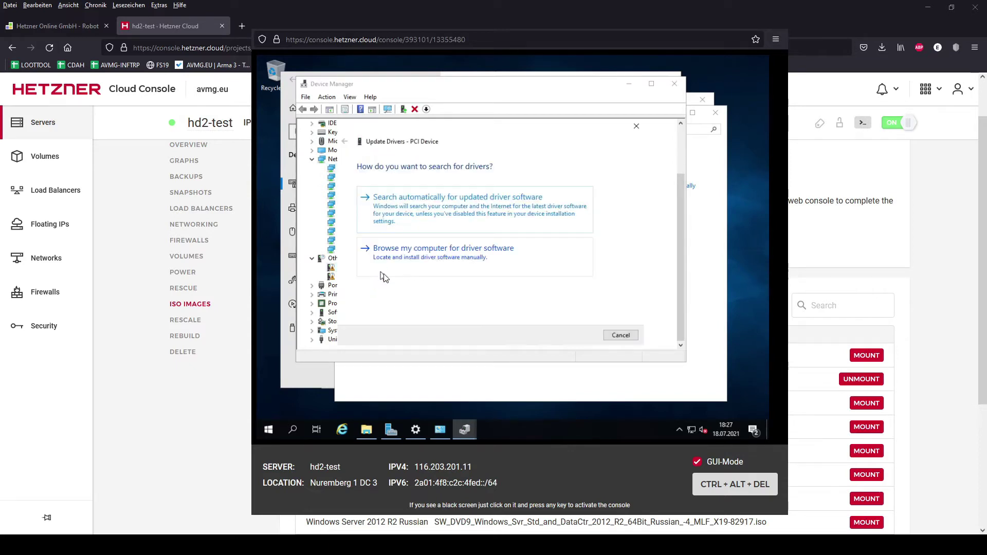
{"action": "left_click", "coordinate": [411, 252]}
{"action": "left_click", "coordinate": [579, 335]}
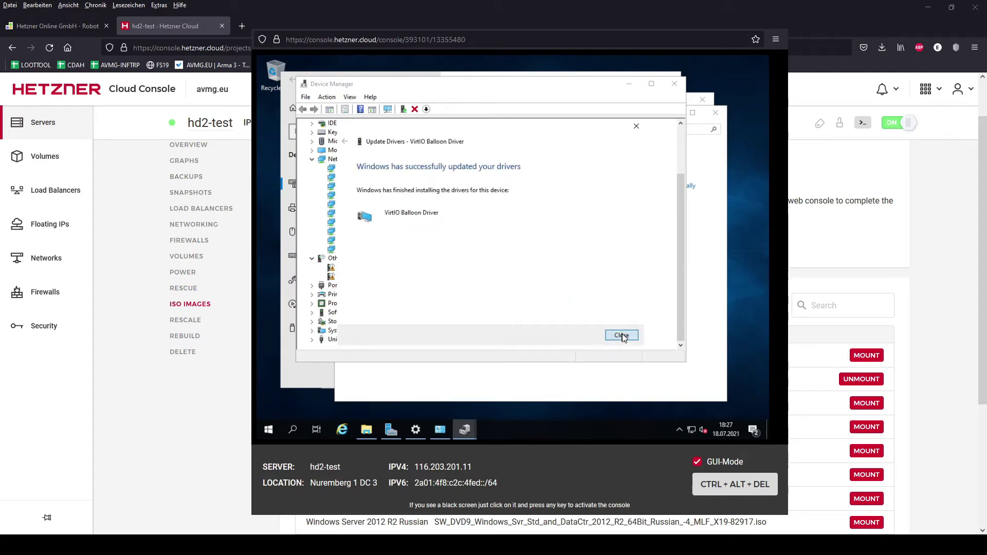
{"action": "left_click", "coordinate": [622, 335]}
- Install the PCI Simple Communications Controller driver from D:\
{"action": "scroll", "coordinate": [434, 287], "scroll_direction": "up", "scroll_amount": 4}
{"action": "left_click", "coordinate": [402, 233]}
{"action": "right_click", "coordinate": [402, 232]}
{"action": "left_click", "coordinate": [416, 242]}
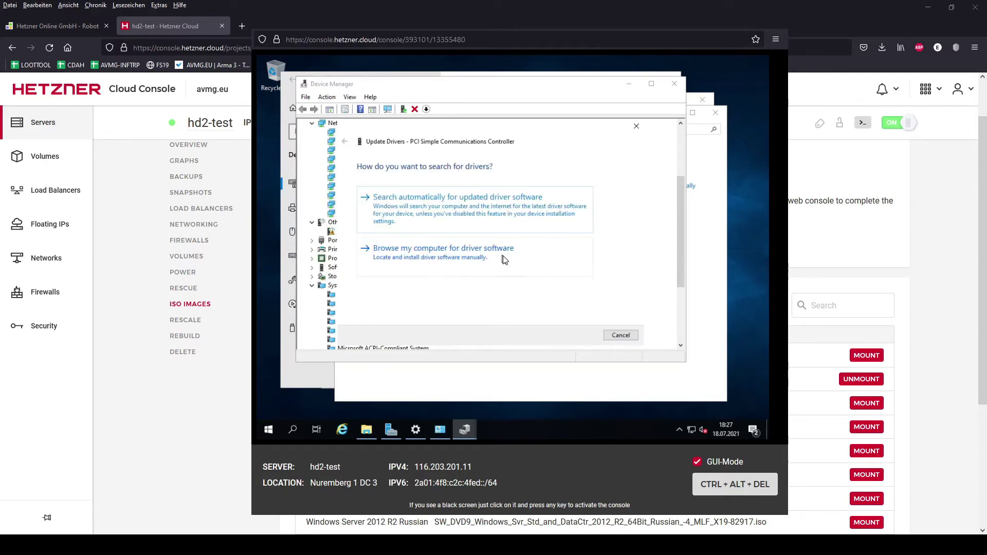
{"action": "left_click", "coordinate": [514, 259]}
{"action": "left_click", "coordinate": [579, 335]}
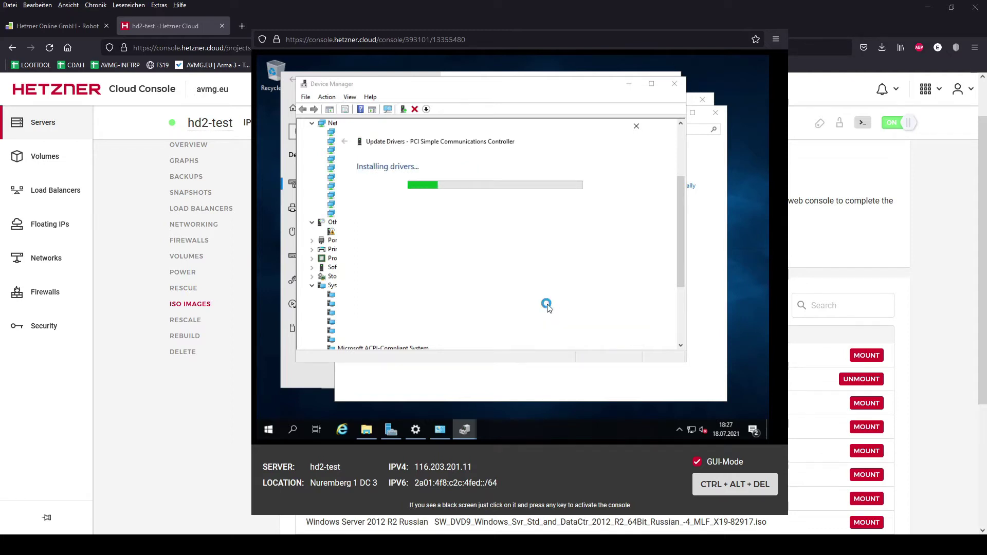
{"action": "left_click", "coordinate": [622, 335]}
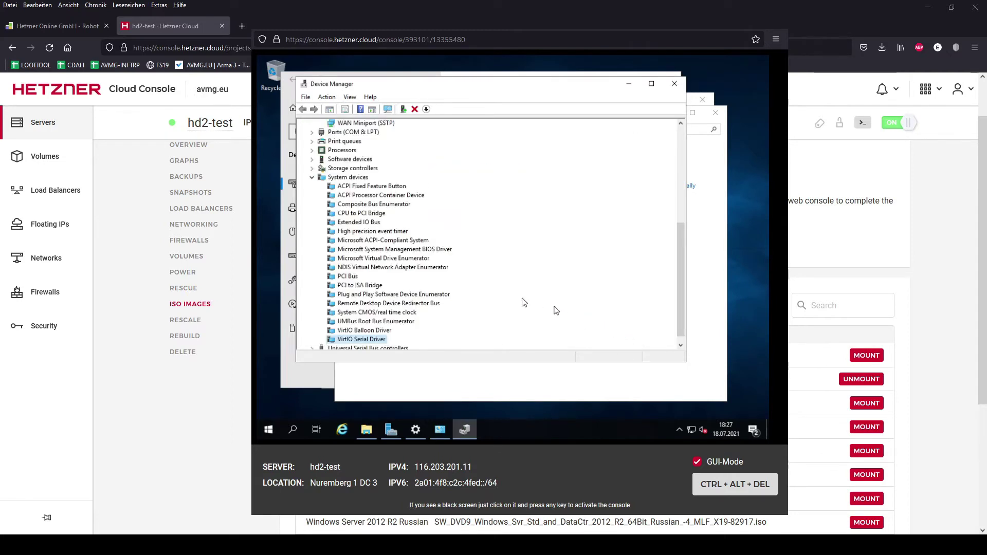
{"action": "scroll", "coordinate": [439, 280], "scroll_direction": "up", "scroll_amount": 5}
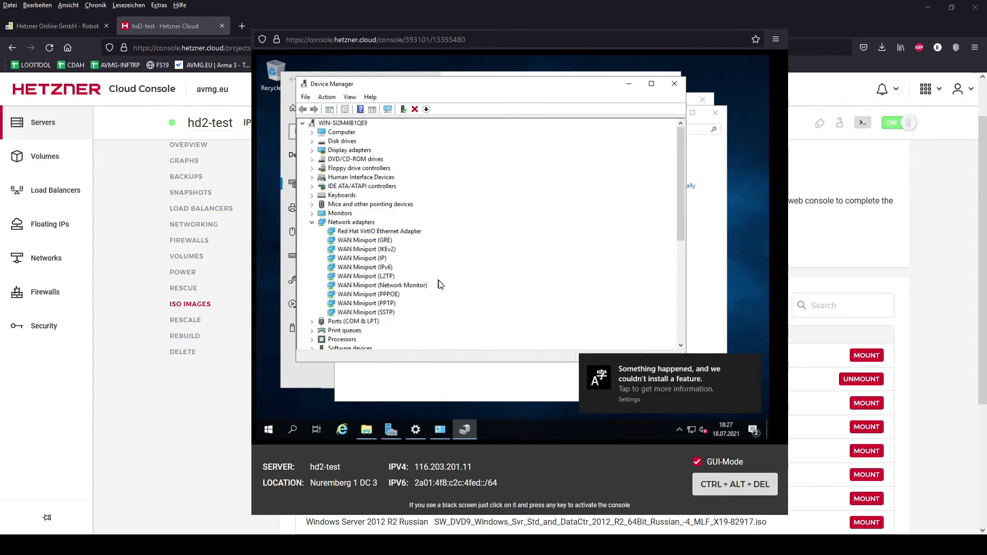
{"action": "scroll", "coordinate": [378, 270], "scroll_direction": "down", "scroll_amount": 2}
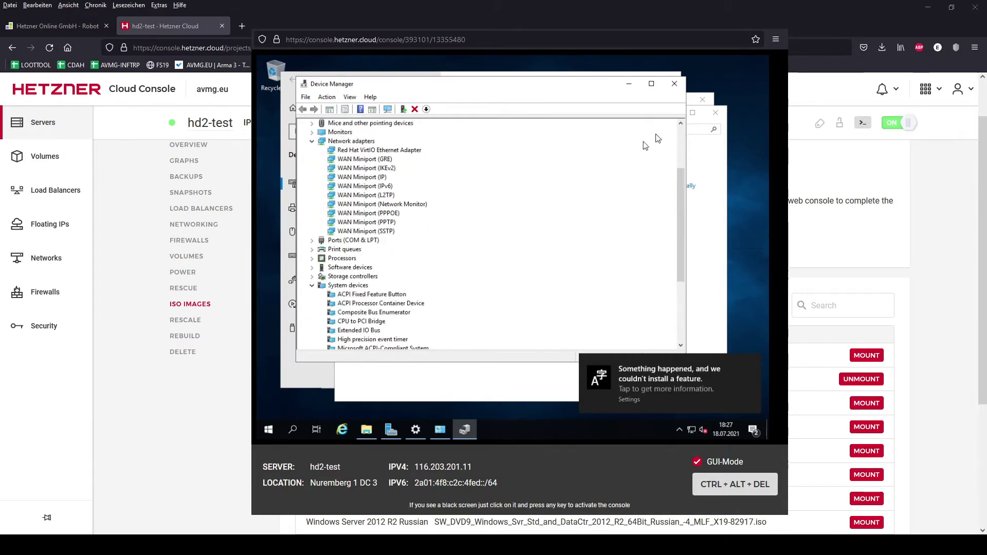
- Close the Device Manager, Control Panel, Settings and This PC windows
{"action": "left_click", "coordinate": [675, 84]}
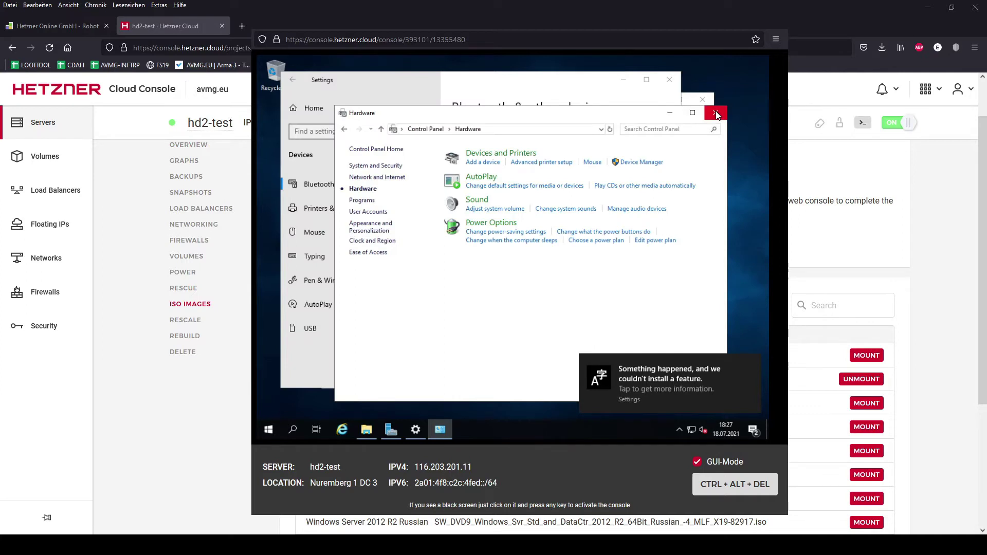
{"action": "left_click", "coordinate": [717, 114]}
{"action": "left_click", "coordinate": [716, 75]}
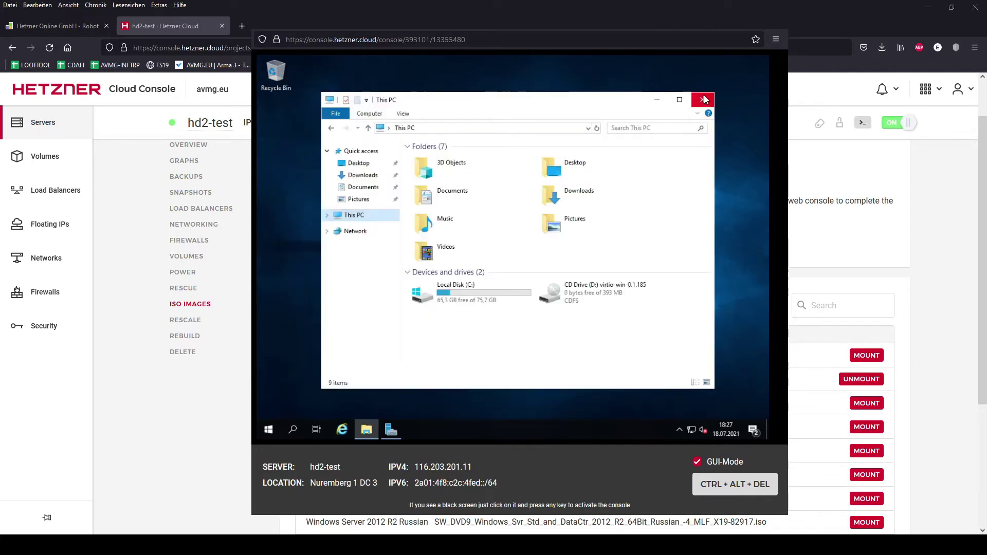
{"action": "left_click", "coordinate": [704, 100]}
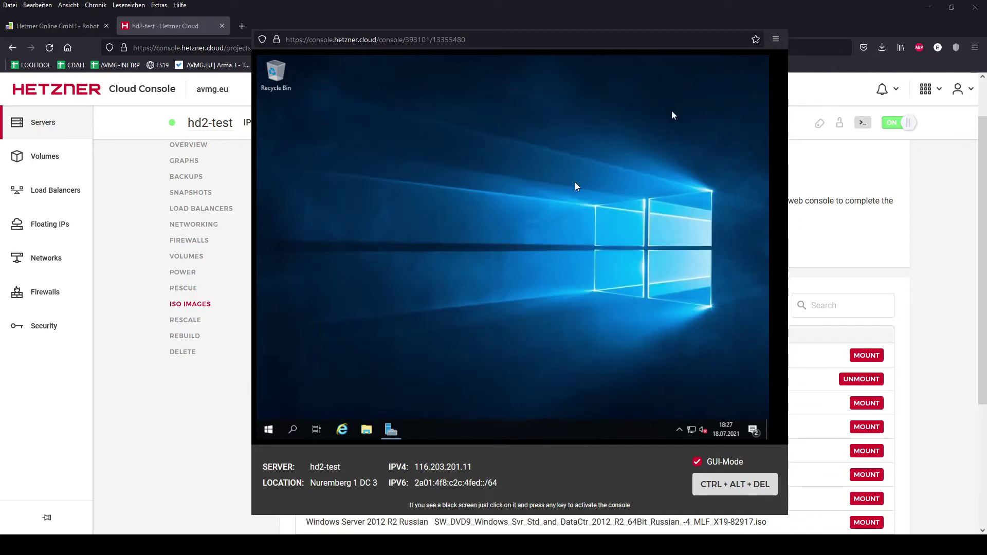
- Turn IE Enhanced Security Configuration off from Server Manager's Local Server page, then close Server Manager
{"action": "left_click", "coordinate": [396, 430]}
{"action": "left_click", "coordinate": [307, 128]}
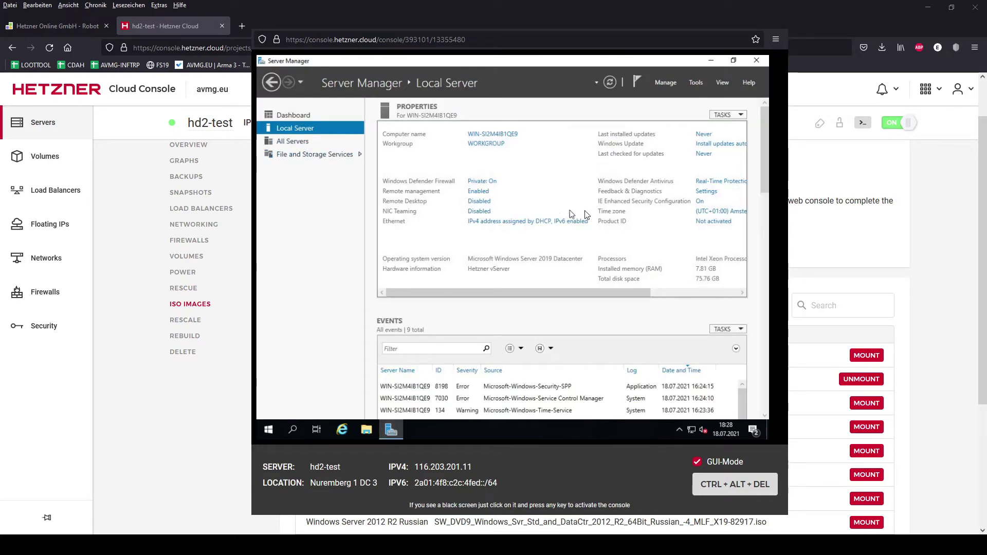
{"action": "left_click", "coordinate": [701, 202]}
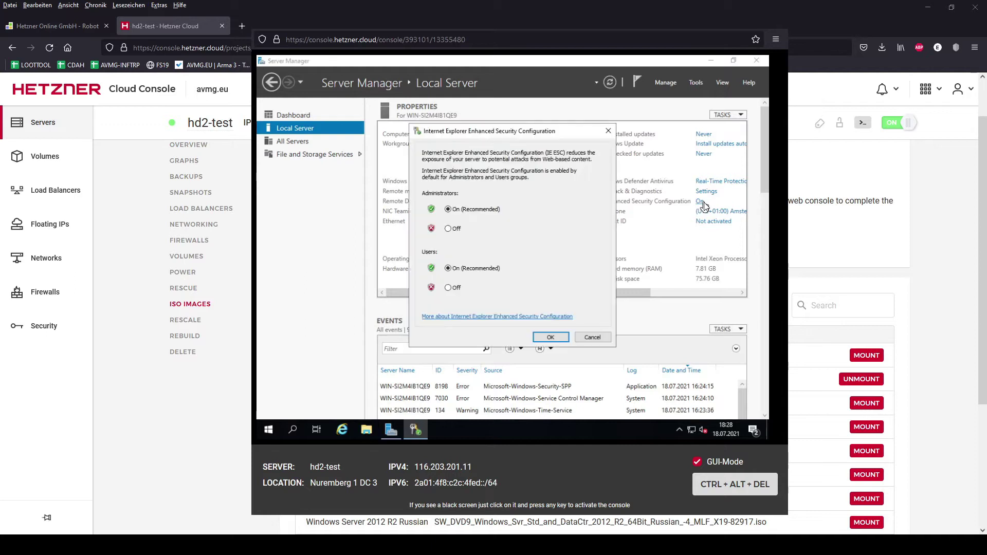
{"action": "left_click", "coordinate": [448, 228]}
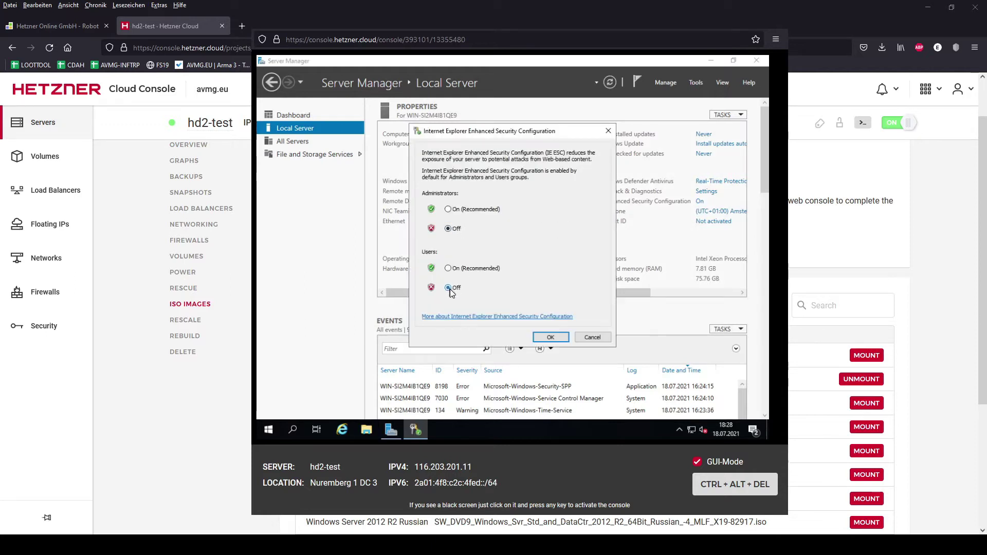
{"action": "left_click", "coordinate": [549, 338]}
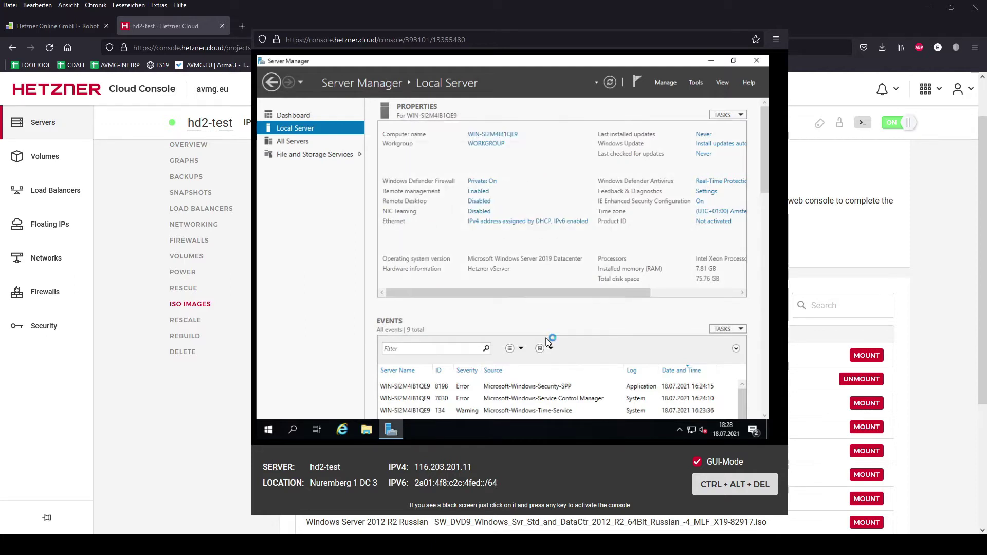
{"action": "left_click", "coordinate": [756, 60]}
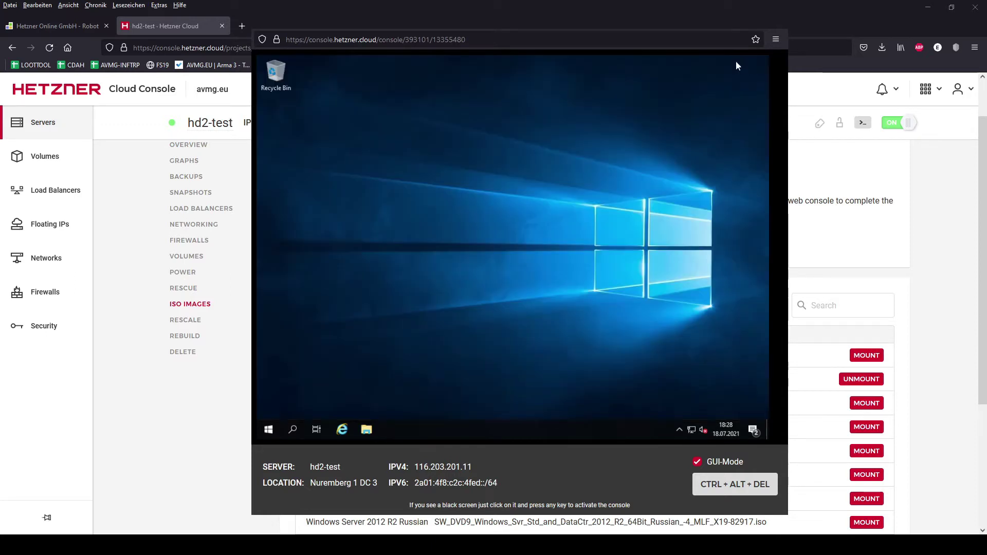
- Search 'windows updates' and run Check for updates in Windows Update settings
{"action": "left_click", "coordinate": [293, 432]}
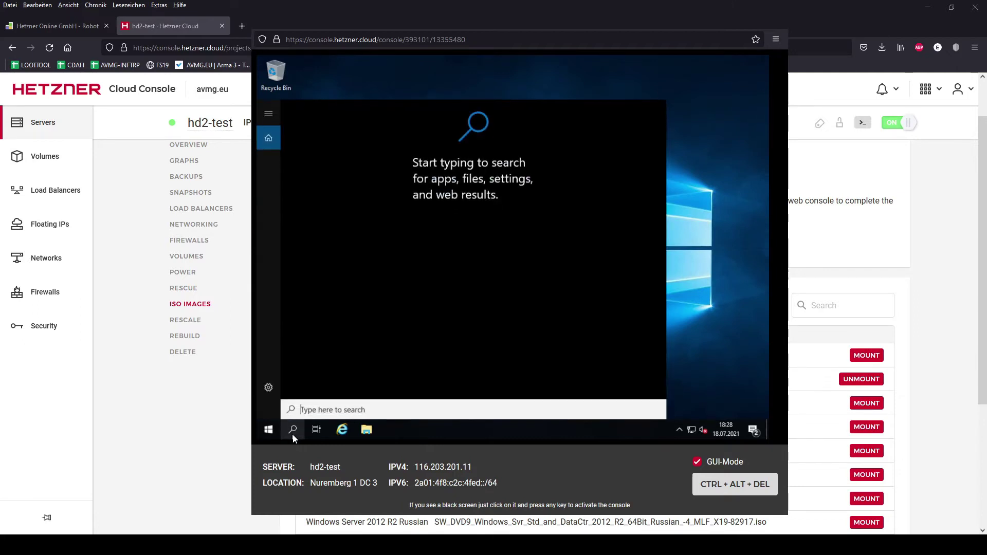
{"action": "type", "text": "windows up"}
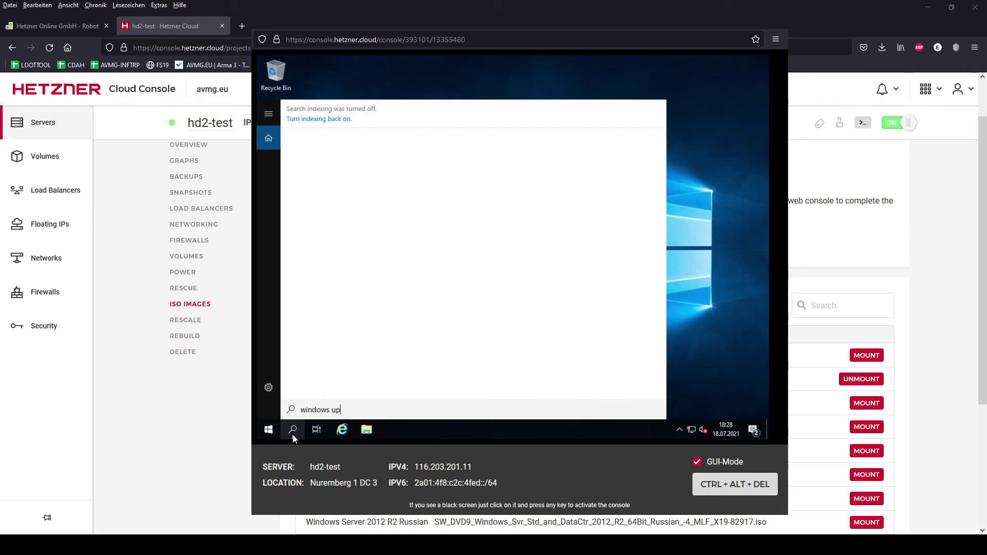
{"action": "type", "text": "dates"}
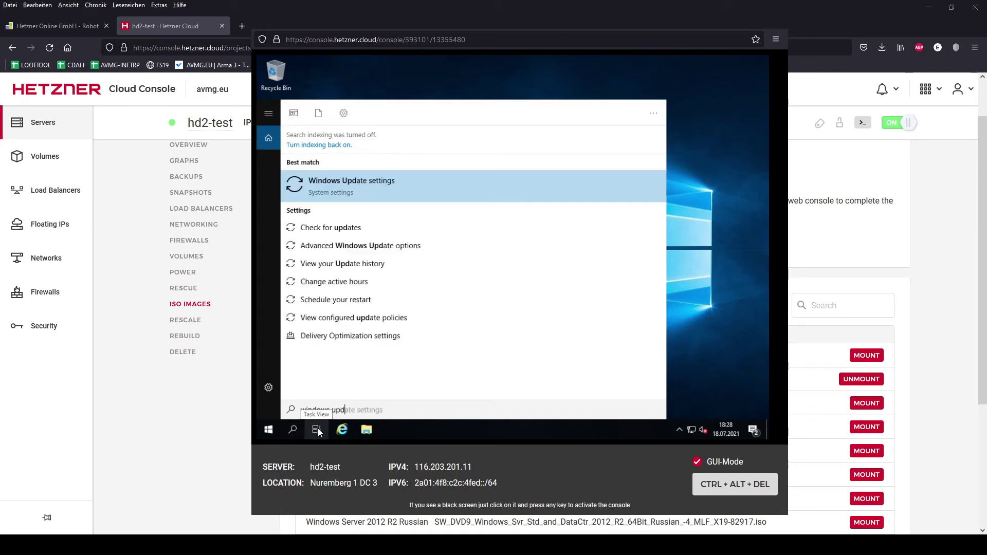
{"action": "left_click", "coordinate": [349, 228]}
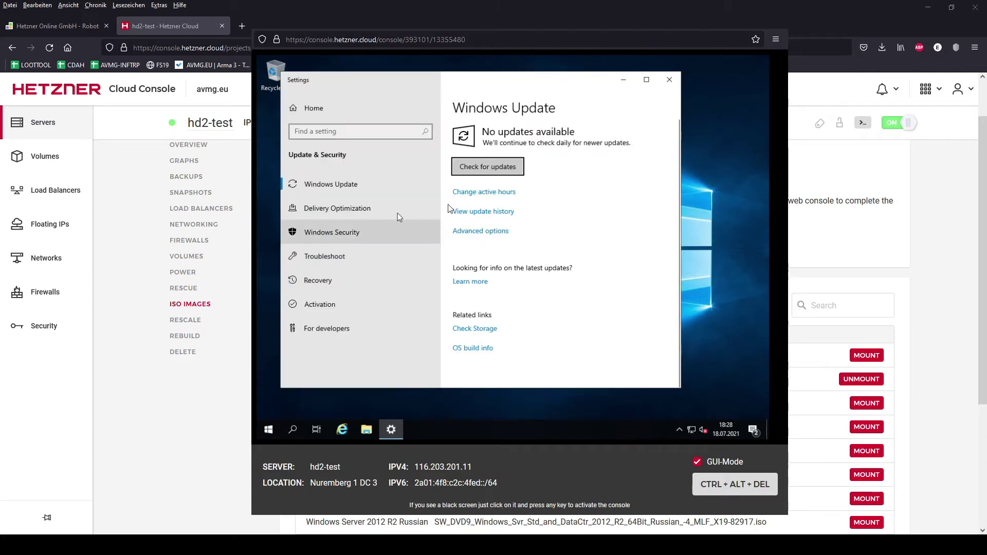
{"action": "left_click", "coordinate": [506, 170]}
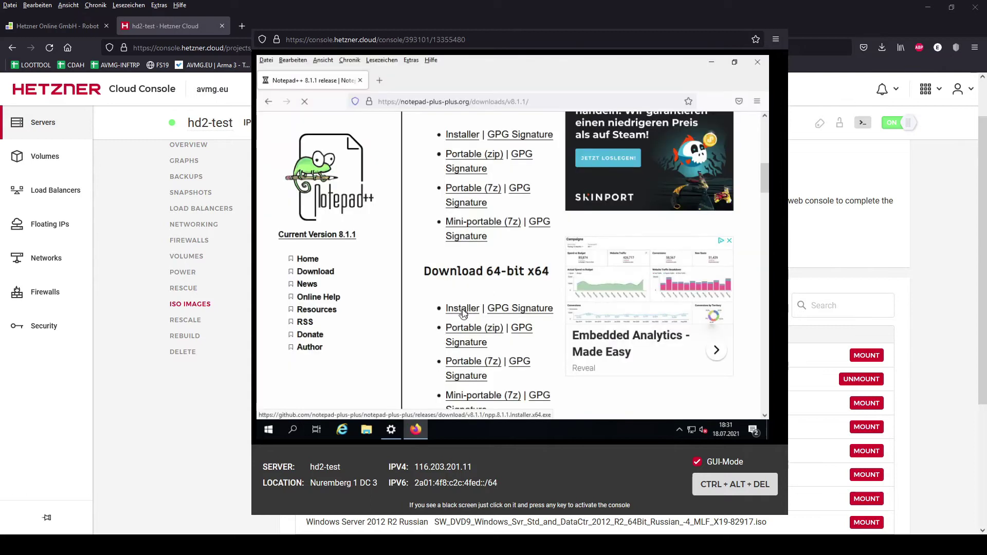
- Download and install Notepad++ 8.1.1 x64 in English with default options, then close Firefox
{"action": "left_click", "coordinate": [463, 308]}
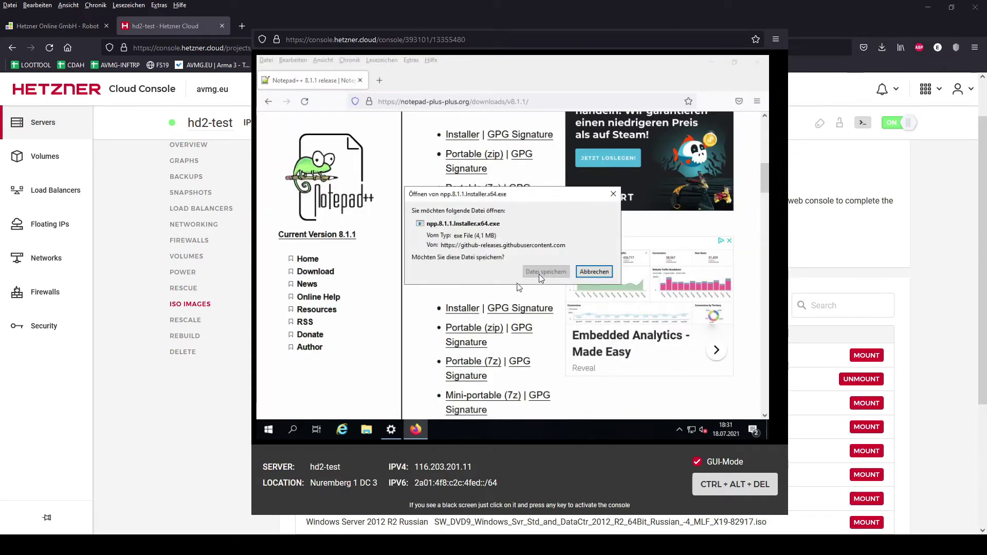
{"action": "left_click", "coordinate": [550, 274]}
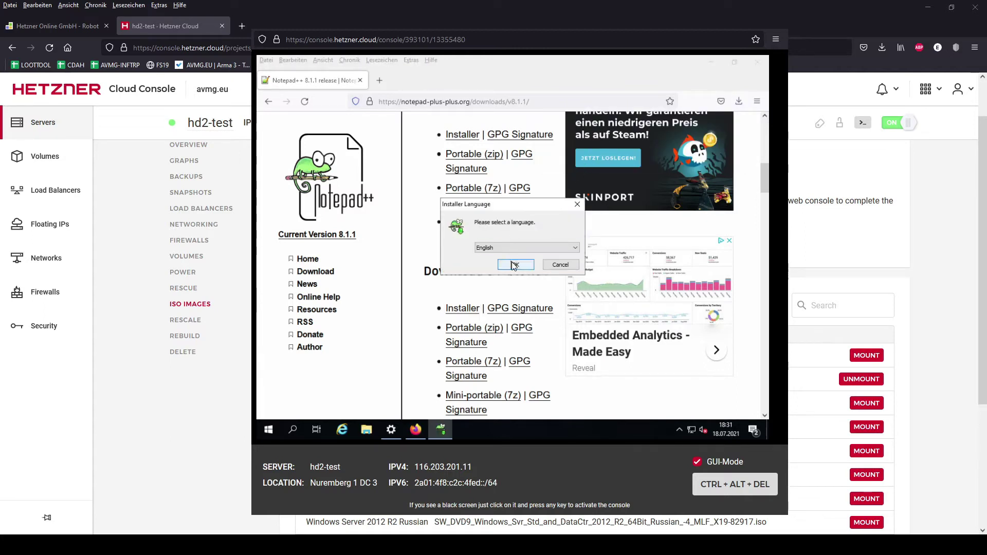
{"action": "left_click", "coordinate": [514, 265]}
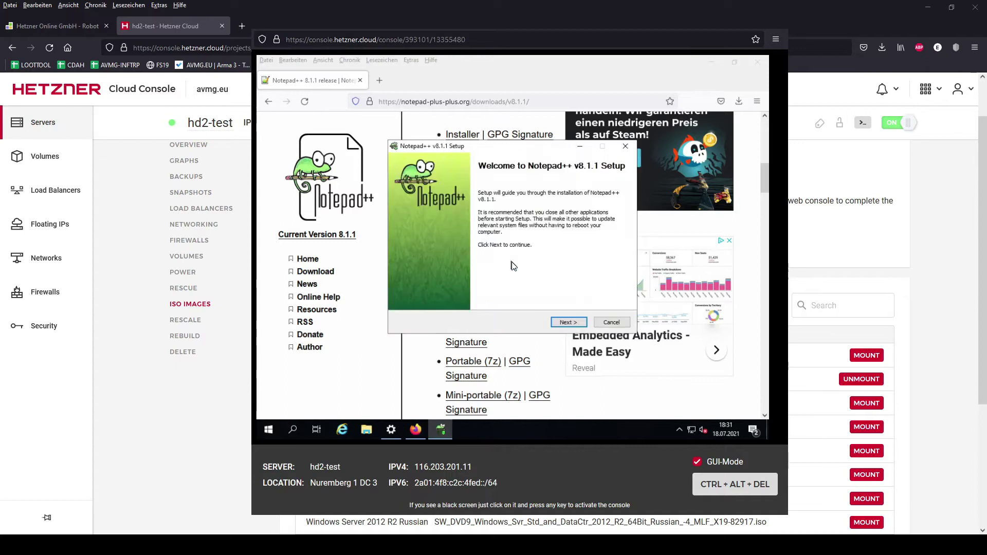
{"action": "left_click", "coordinate": [564, 322]}
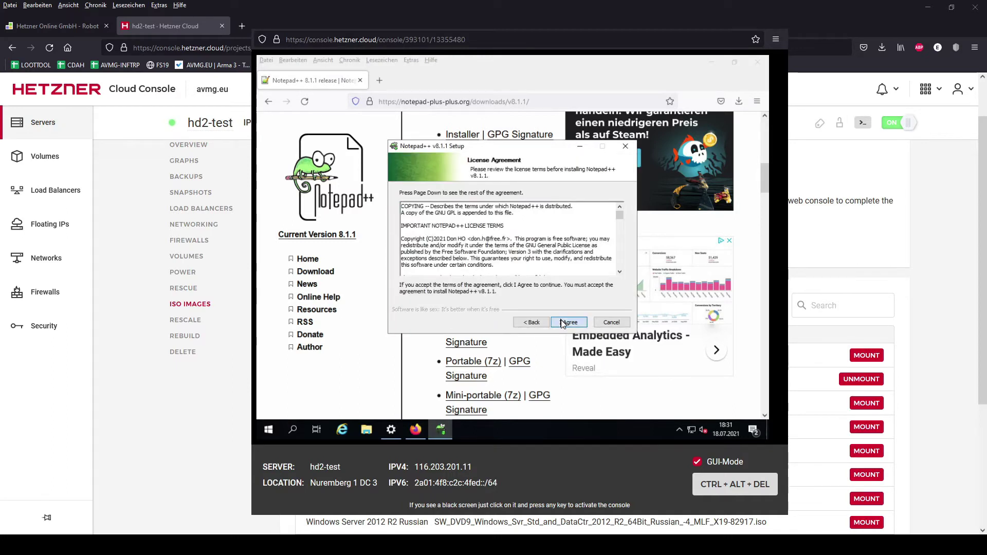
{"action": "left_click", "coordinate": [563, 323]}
{"action": "left_click", "coordinate": [564, 323]}
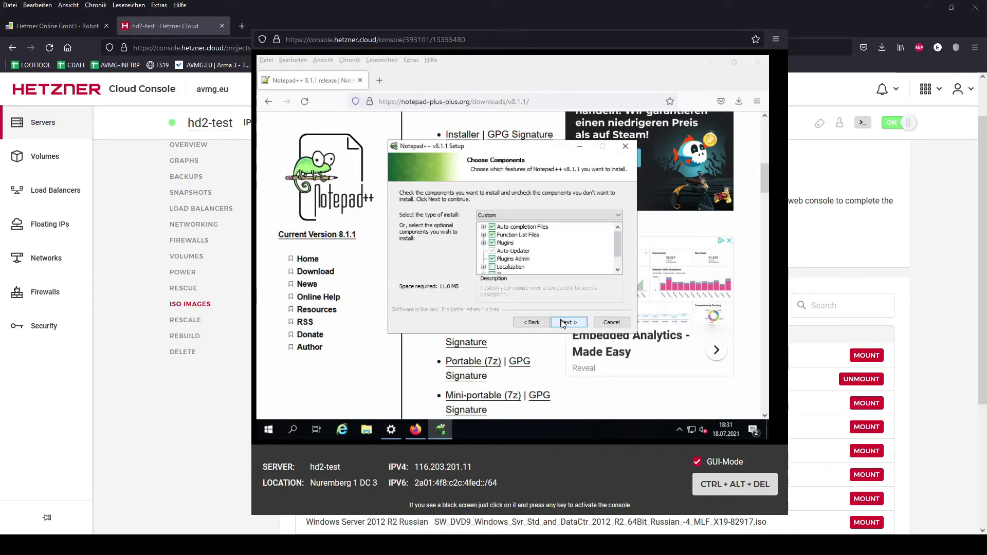
{"action": "left_click", "coordinate": [563, 322]}
{"action": "left_click", "coordinate": [564, 322]}
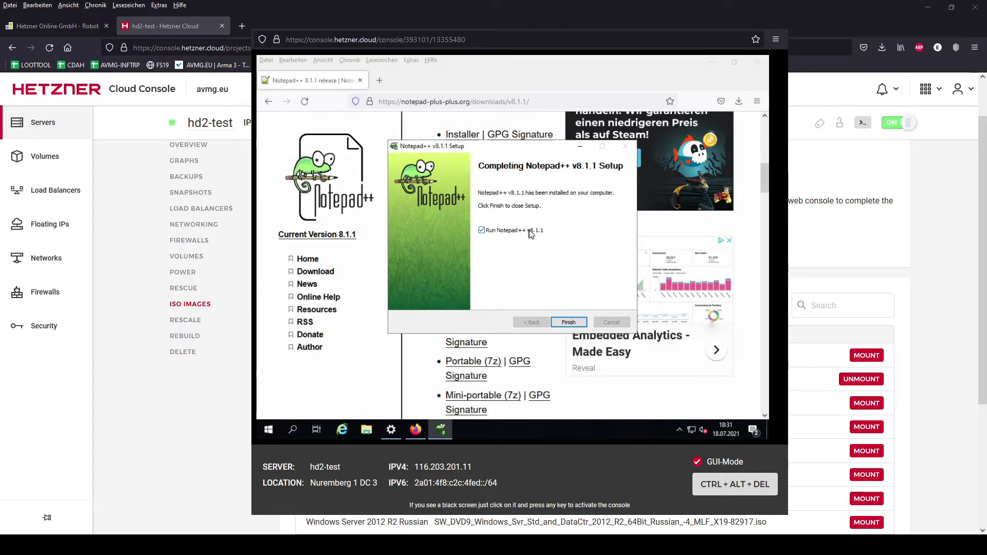
{"action": "left_click", "coordinate": [569, 321]}
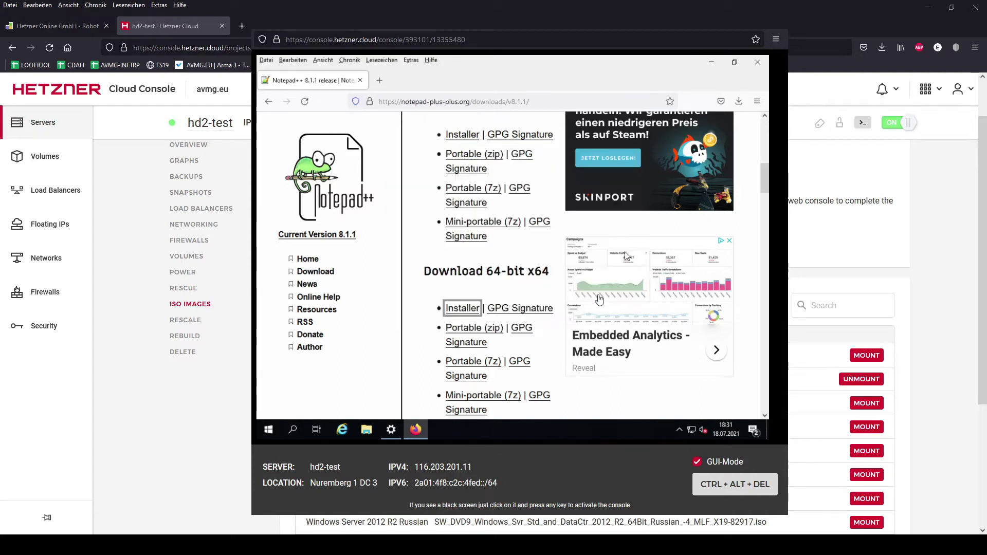
{"action": "left_click", "coordinate": [758, 61]}
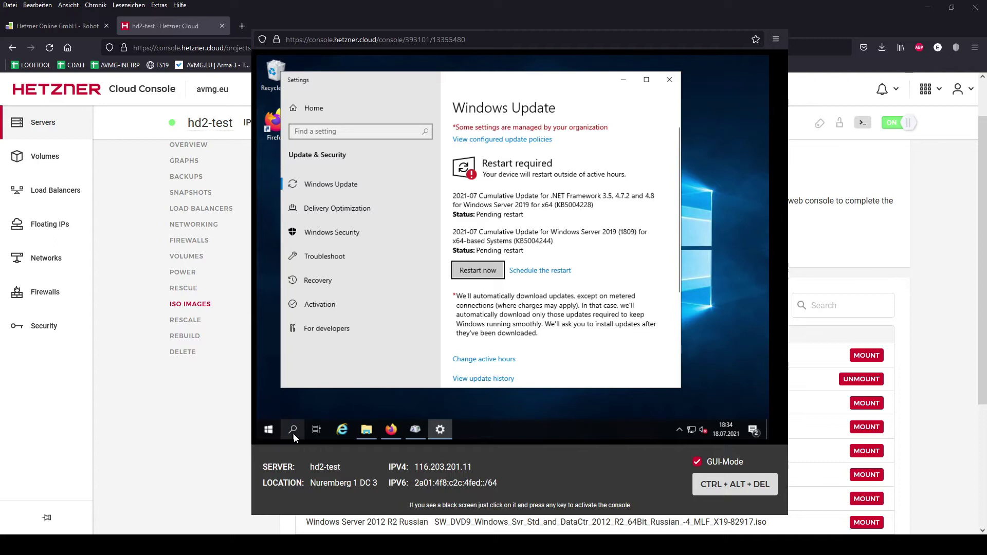
- Search 'windows defender' and launch the Windows Security app
{"action": "left_click", "coordinate": [294, 438]}
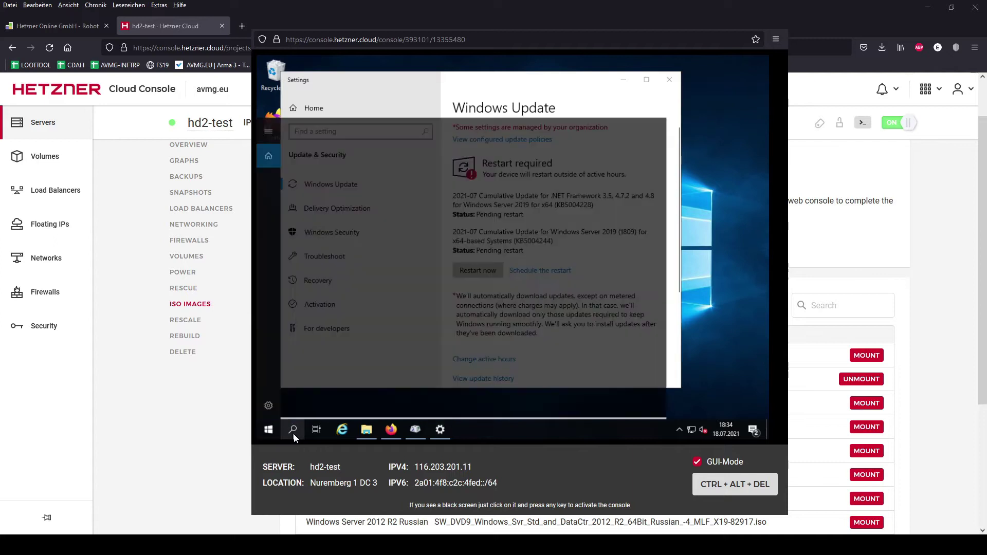
{"action": "type", "text": "windows defender"}
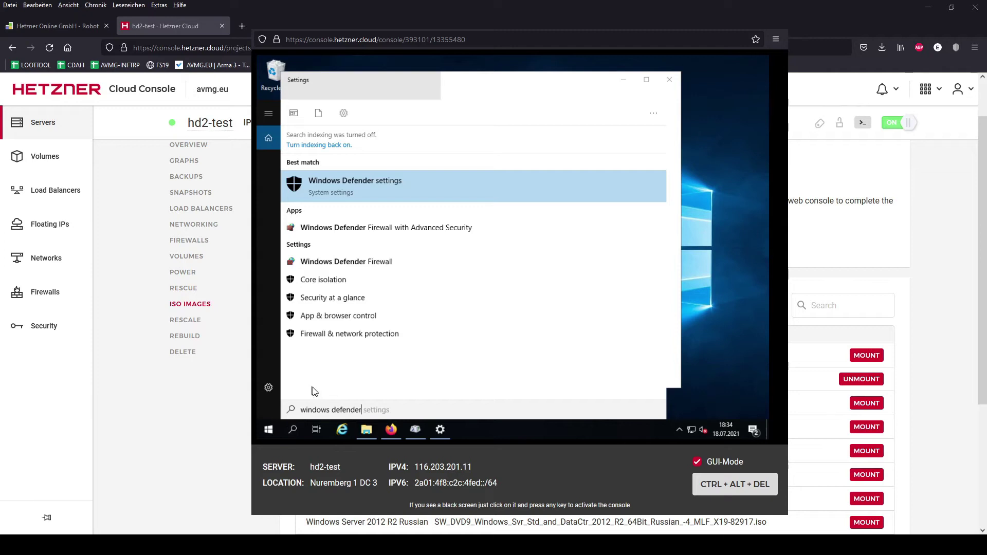
{"action": "left_click", "coordinate": [341, 187]}
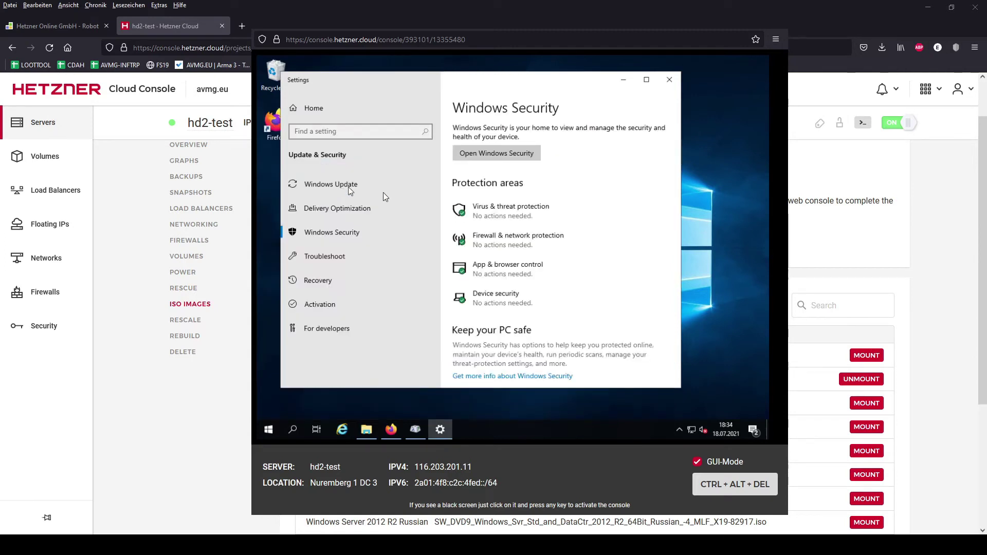
{"action": "scroll", "coordinate": [533, 237], "scroll_direction": "down", "scroll_amount": 1}
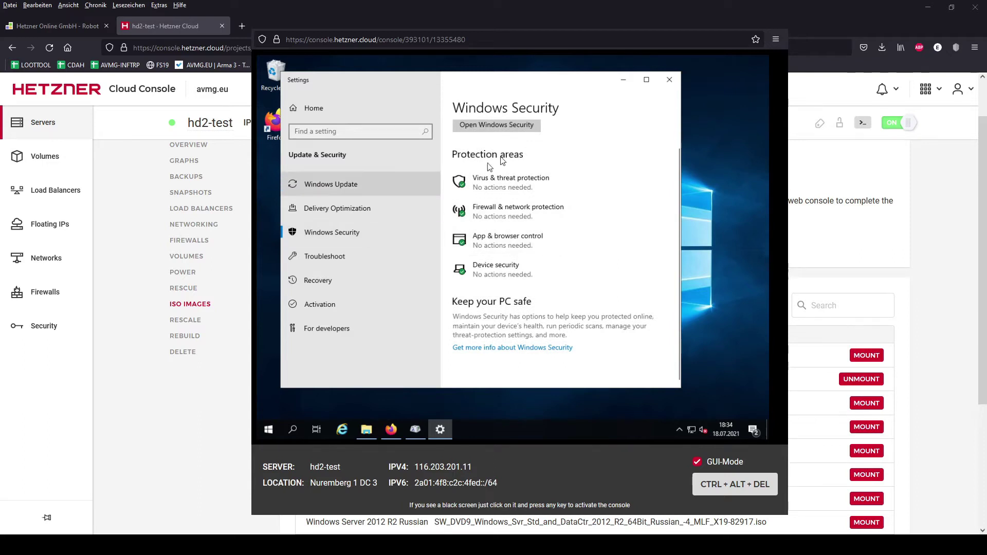
{"action": "left_click", "coordinate": [520, 127]}
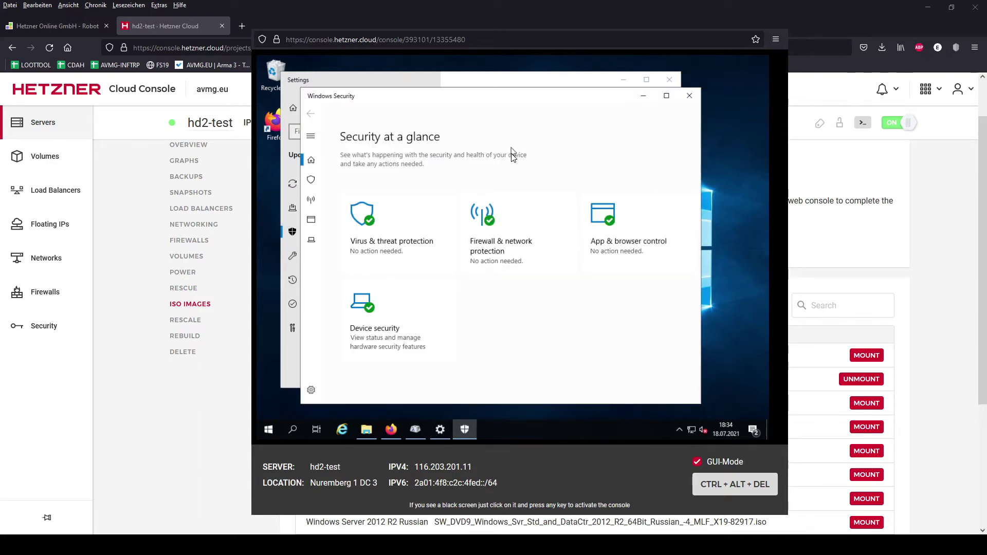
- Switch off real-time, cloud-delivered and automatic sample submission protection, then close Windows Security
{"action": "left_click", "coordinate": [310, 180]}
{"action": "scroll", "coordinate": [360, 231], "scroll_direction": "down", "scroll_amount": 3}
{"action": "left_click", "coordinate": [387, 252]}
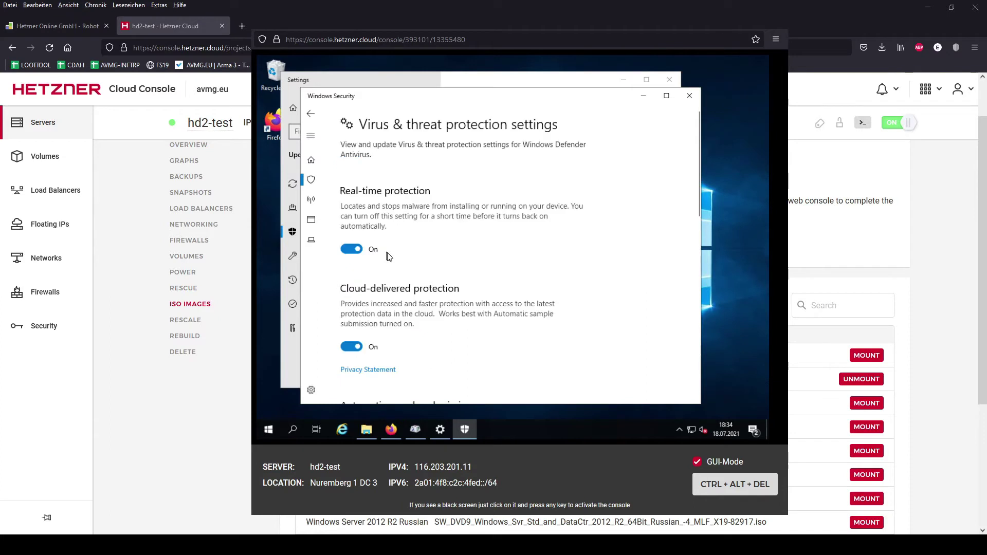
{"action": "left_click", "coordinate": [354, 250]}
{"action": "scroll", "coordinate": [359, 274], "scroll_direction": "down", "scroll_amount": 2}
{"action": "left_click", "coordinate": [359, 276]}
{"action": "scroll", "coordinate": [355, 298], "scroll_direction": "down", "scroll_amount": 3}
{"action": "left_click", "coordinate": [354, 324]}
{"action": "scroll", "coordinate": [386, 309], "scroll_direction": "down", "scroll_amount": 2}
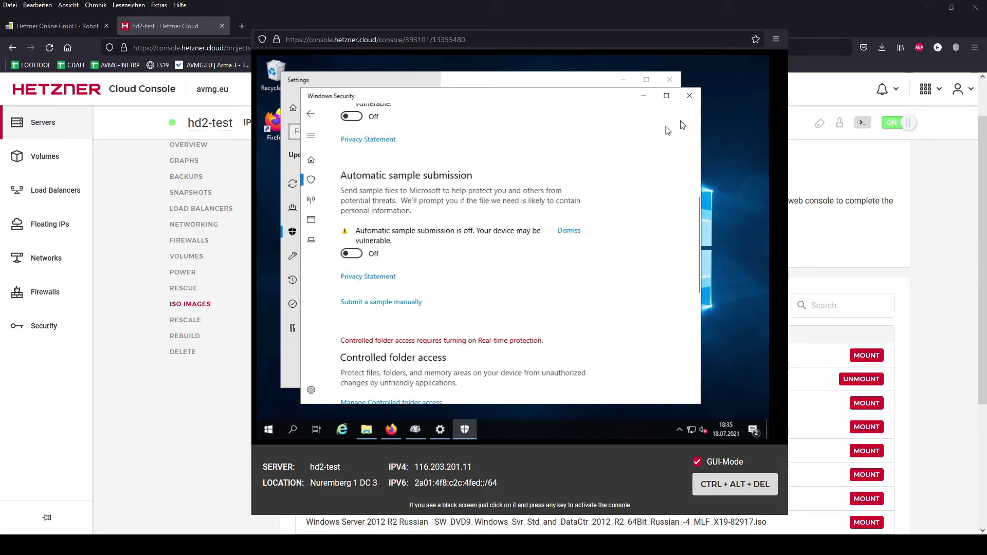
{"action": "left_click", "coordinate": [698, 96]}
- Turn off Windows Defender Firewall for private and public networks via a 'firewall' search
{"action": "left_click", "coordinate": [671, 80]}
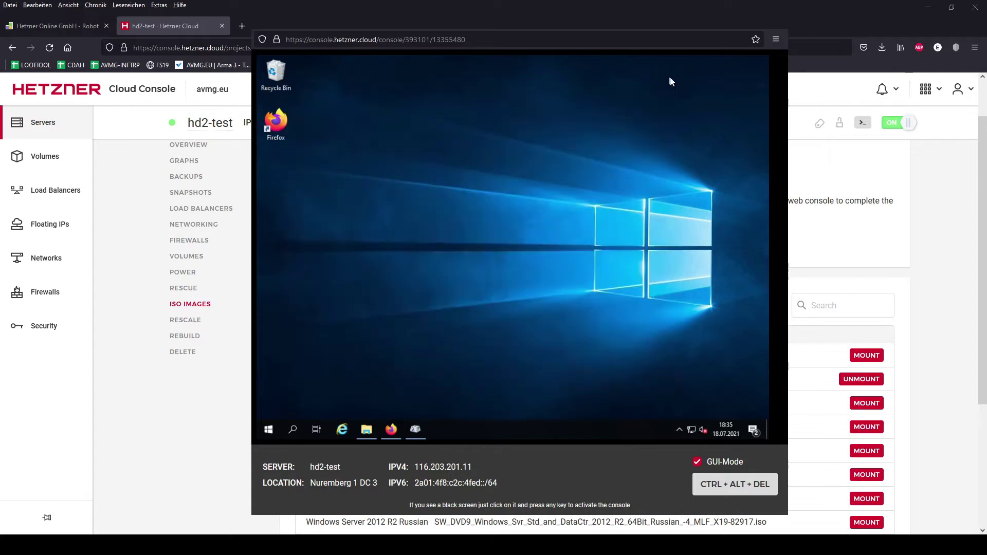
{"action": "left_click", "coordinate": [294, 430]}
{"action": "type", "text": "firewall"}
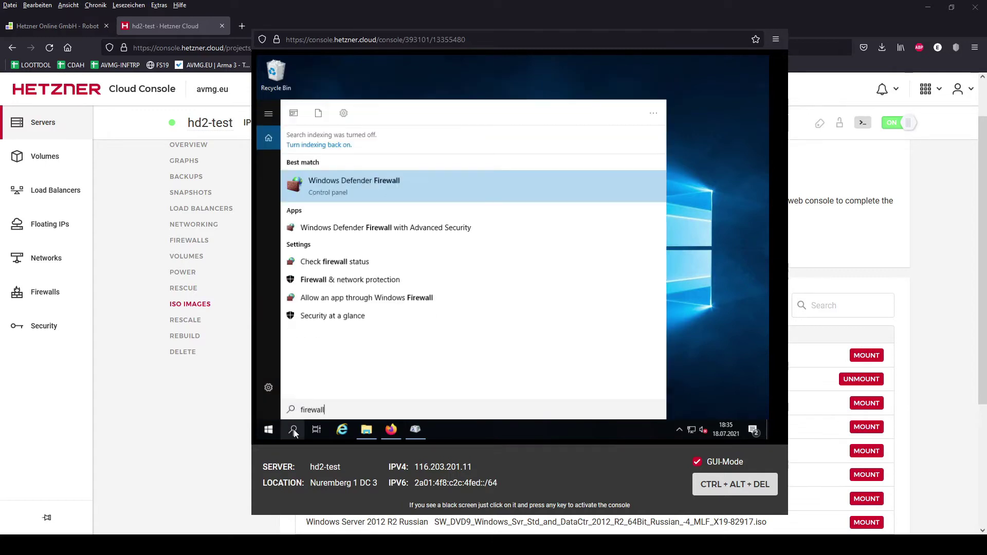
{"action": "left_click", "coordinate": [397, 186]}
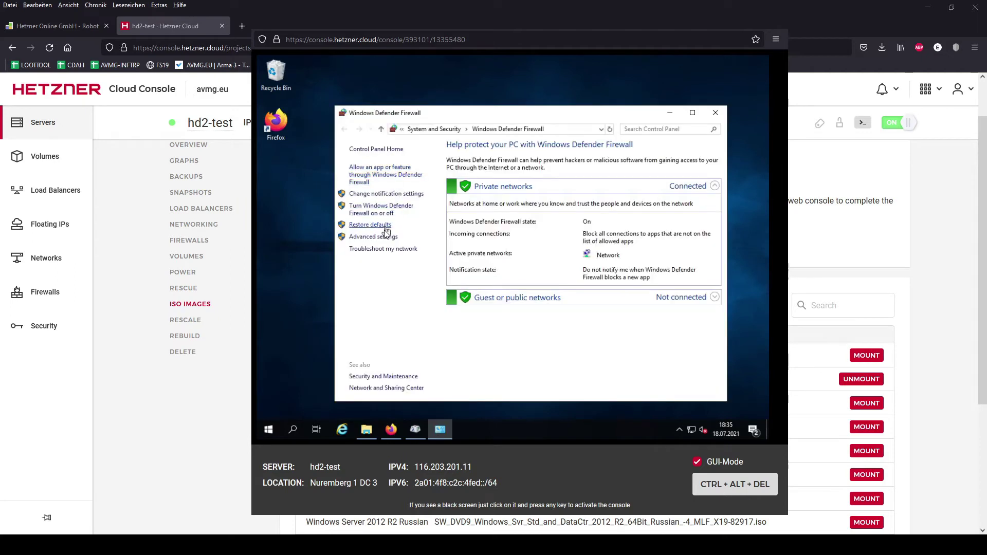
{"action": "left_click", "coordinate": [371, 212]}
{"action": "left_click", "coordinate": [425, 224]}
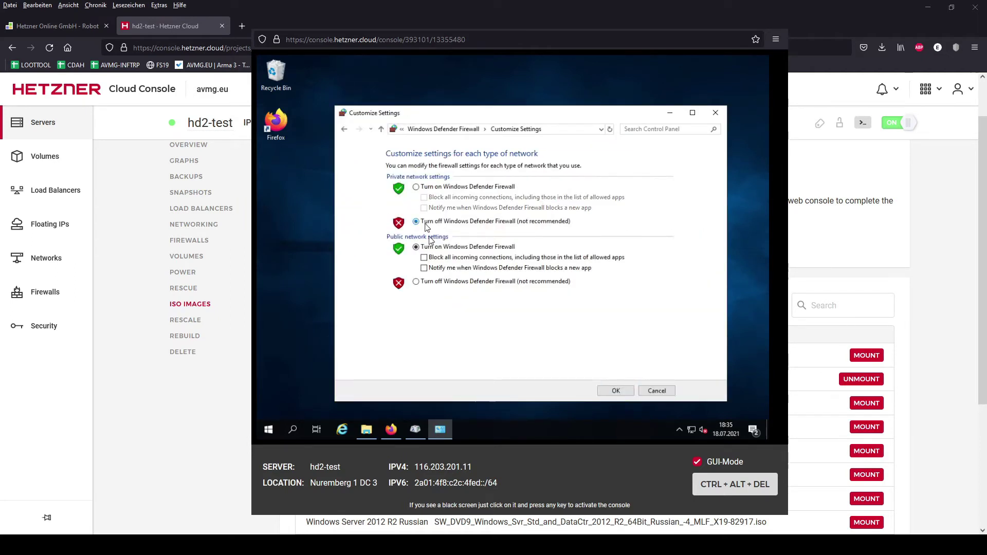
{"action": "left_click", "coordinate": [435, 281]}
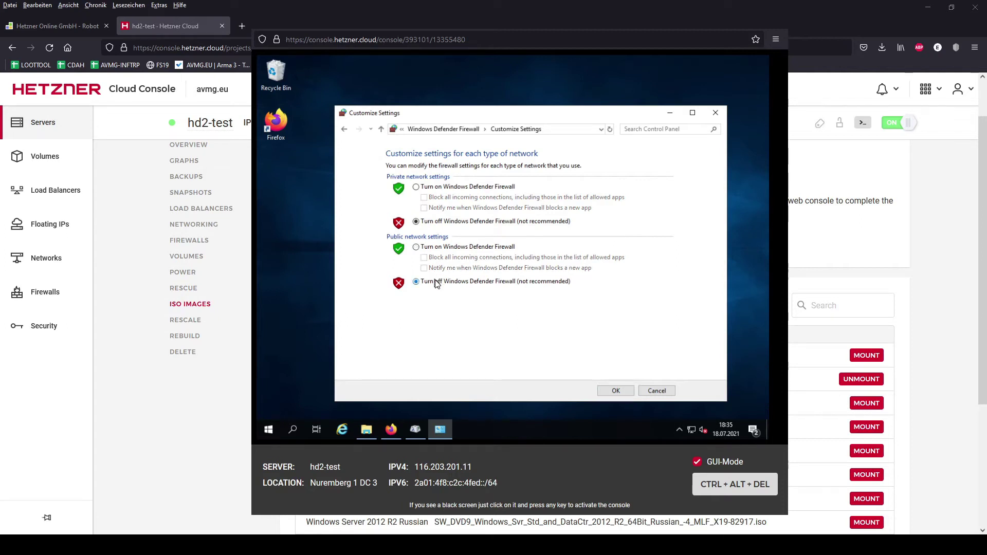
{"action": "left_click", "coordinate": [616, 391]}
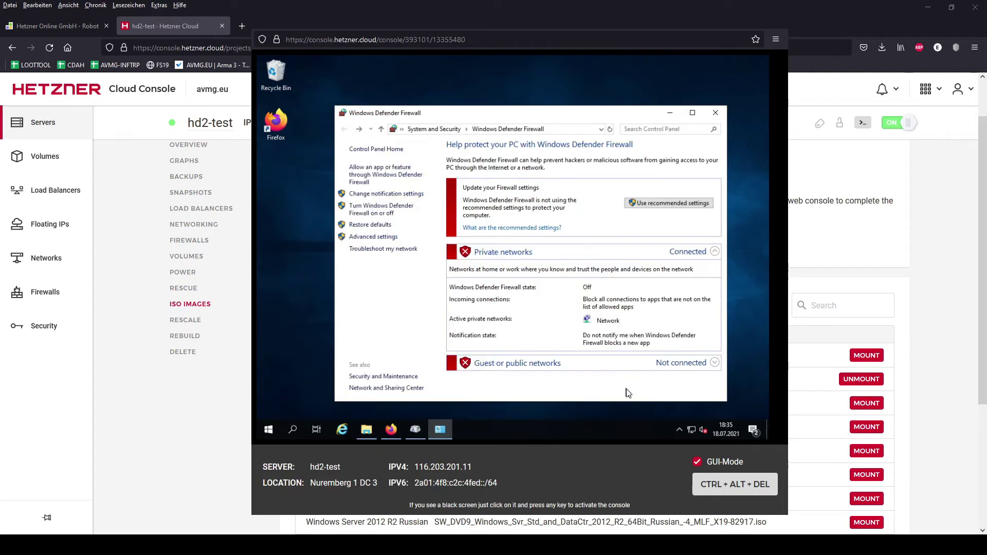
{"action": "left_click", "coordinate": [715, 113]}
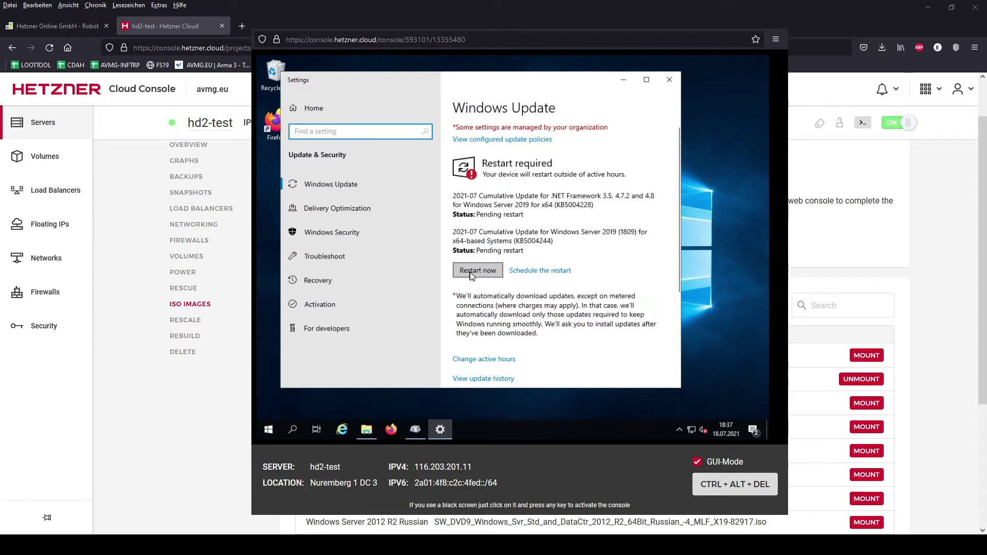
- Restart hd2-test from Windows Update and sign back in with the Administrator password
{"action": "left_click", "coordinate": [471, 275]}
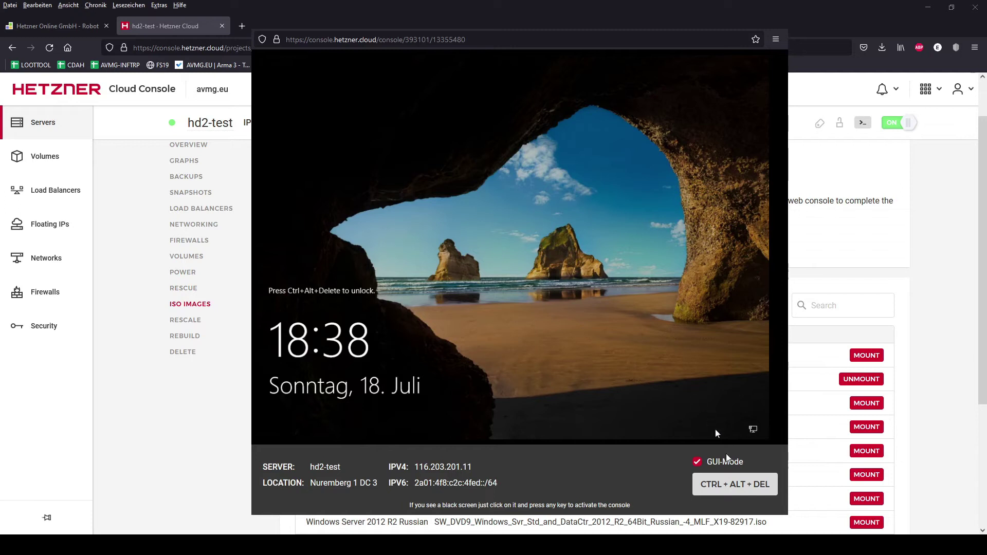
{"action": "left_click", "coordinate": [742, 489]}
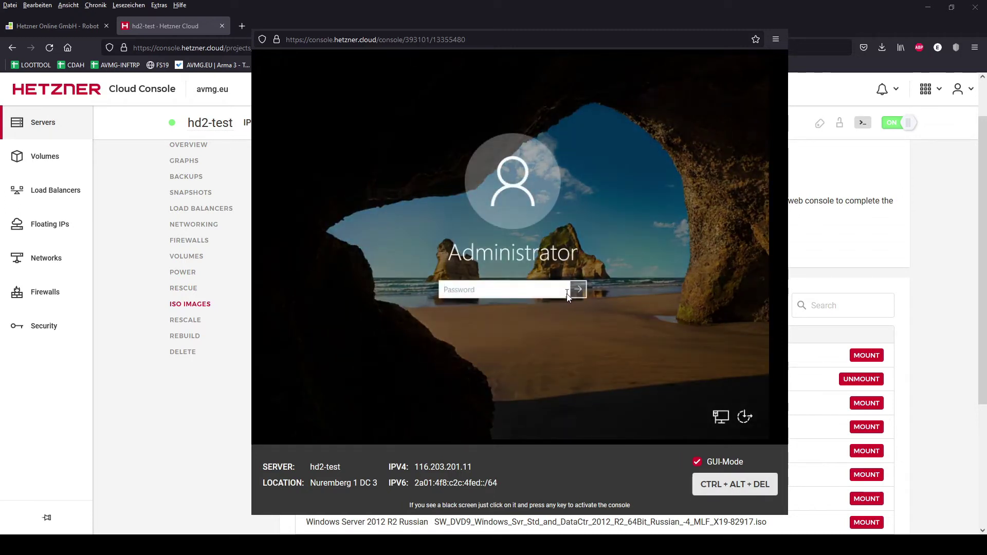
{"action": "type", "text": "••••••••"}
{"action": "key", "text": "Return"}
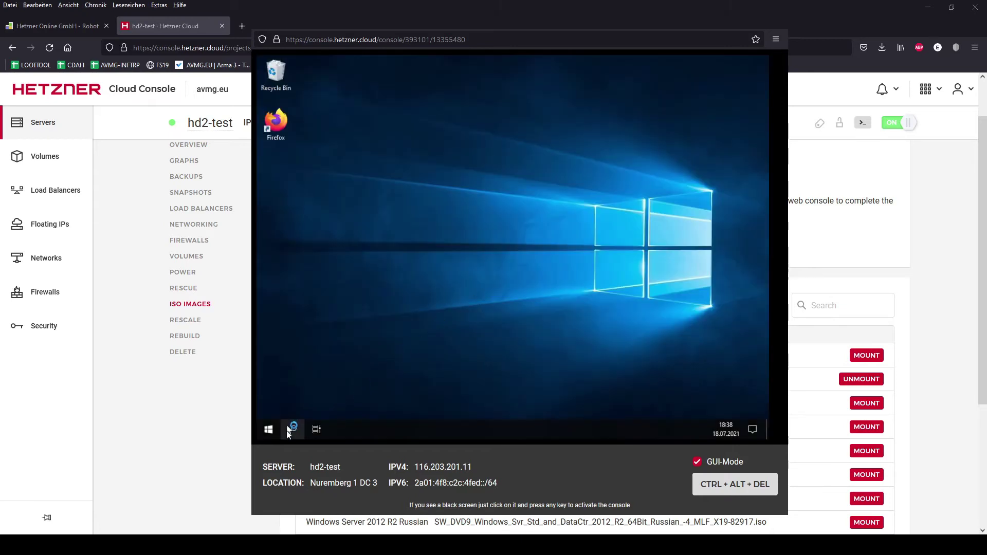
- Check Windows Update again and restart hd2-test to install KB5004244 and KB4589208
{"action": "left_click", "coordinate": [289, 431]}
{"action": "type", "text": "windows up"}
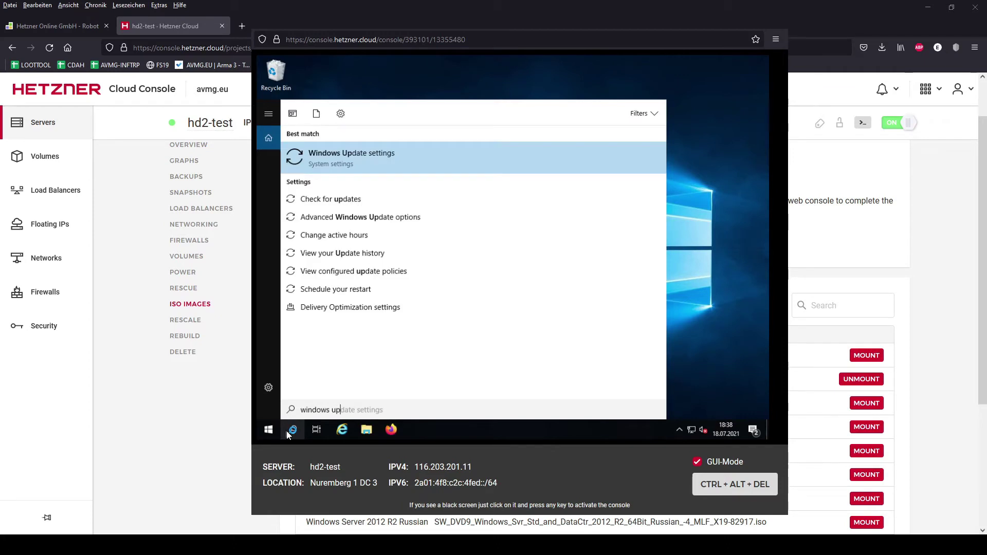
{"action": "left_click", "coordinate": [367, 200]}
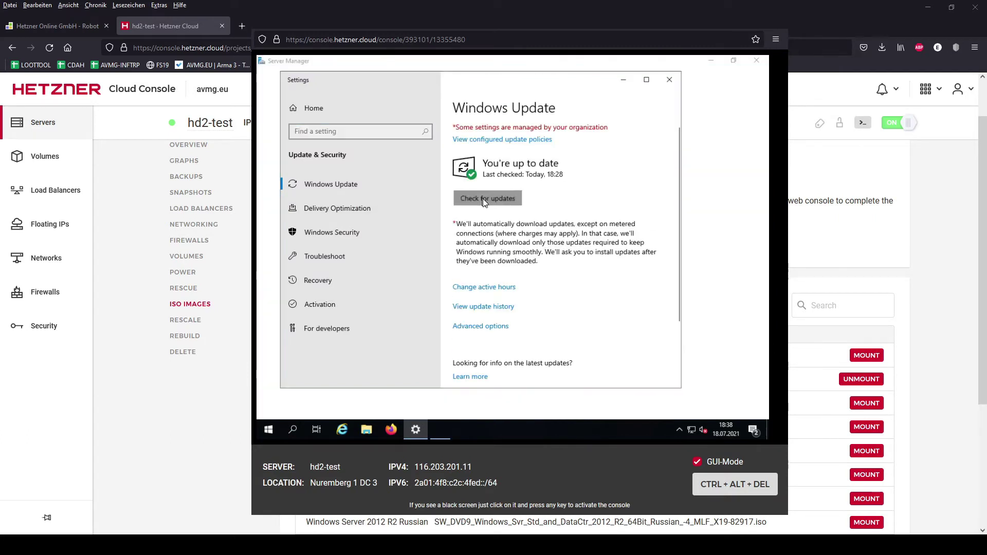
{"action": "left_click", "coordinate": [485, 200]}
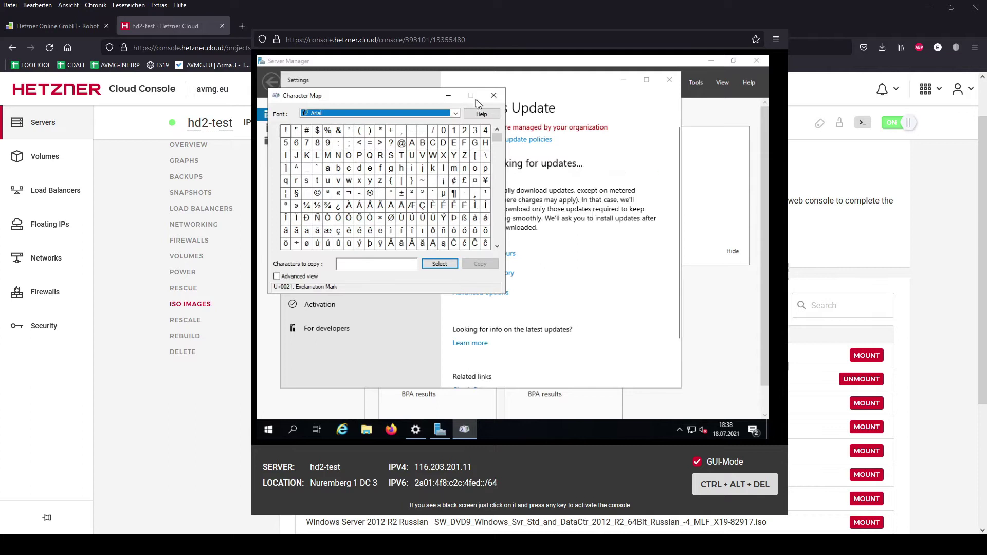
{"action": "left_click", "coordinate": [494, 95]}
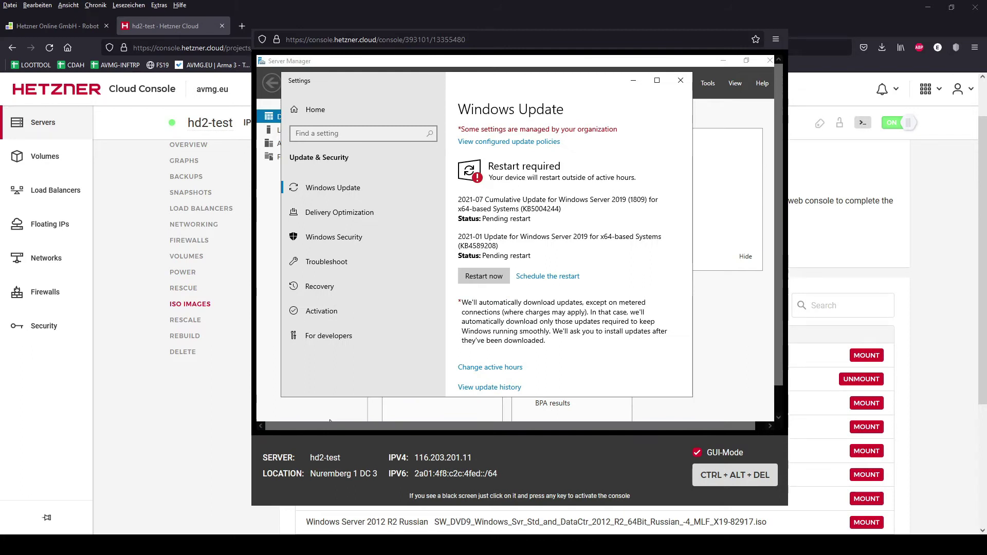
{"action": "left_click", "coordinate": [484, 276]}
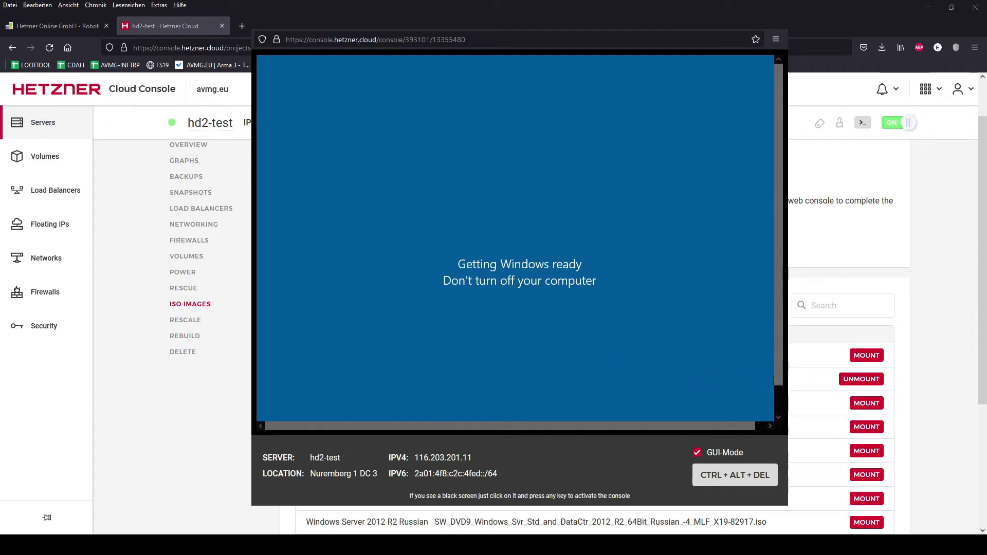
- Wait through 'Getting Windows ready' until hd2-test's lock screen returns
{"action": "scroll", "coordinate": [781, 380], "scroll_direction": "down", "scroll_amount": 2}
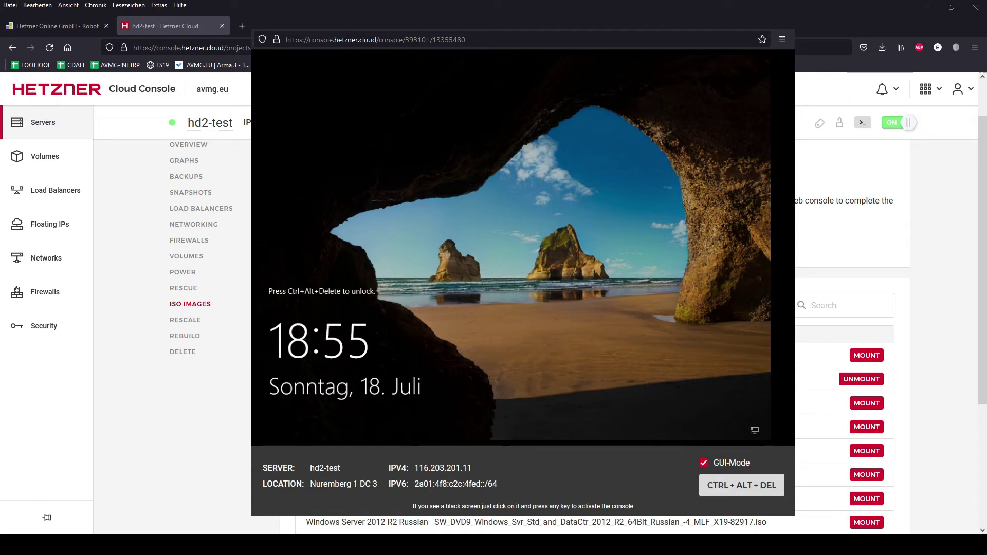
- Unlock hd2-test with Ctrl+Alt+Del and the Administrator password to reach Server Manager
{"action": "left_click", "coordinate": [564, 428]}
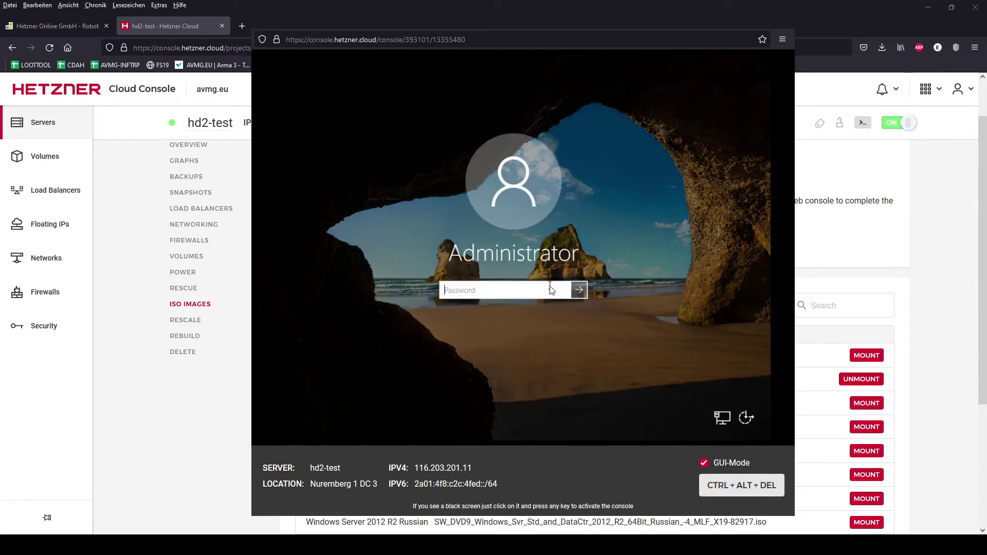
{"action": "type", "text": "•••••••"}
{"action": "key", "text": "Return"}
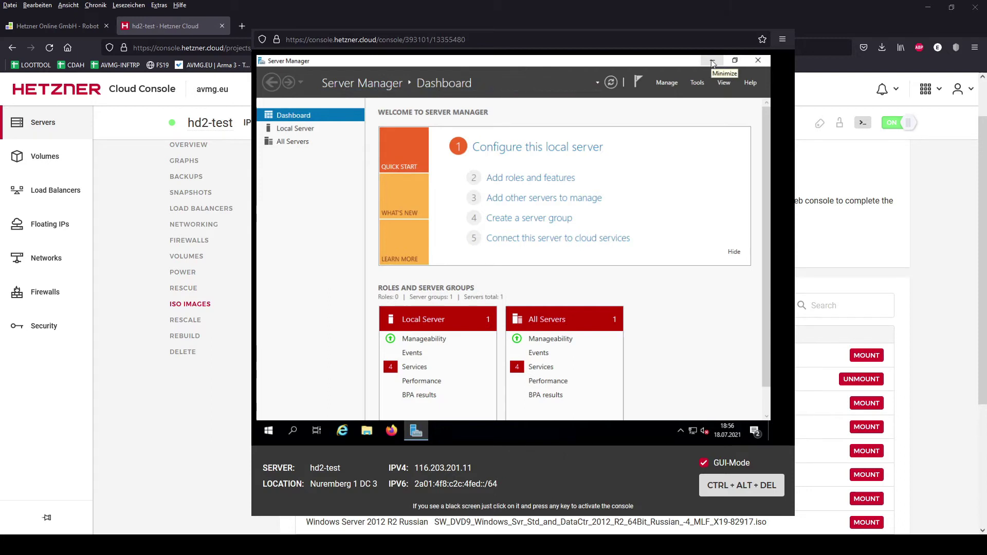
- Recheck Windows Update to confirm hd2-test is up to date, then close Settings
{"action": "left_click", "coordinate": [712, 60]}
{"action": "left_click", "coordinate": [294, 432]}
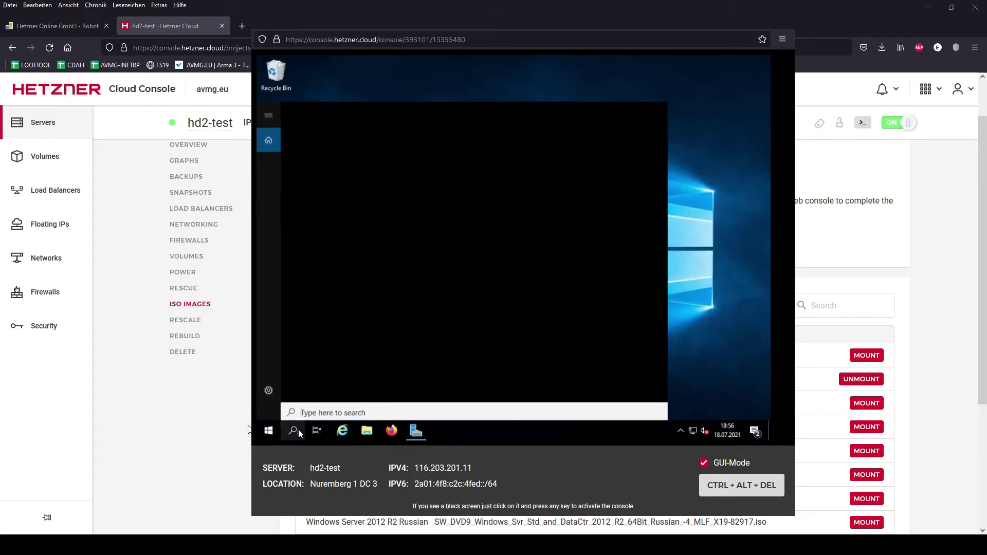
{"action": "type", "text": "windows up"}
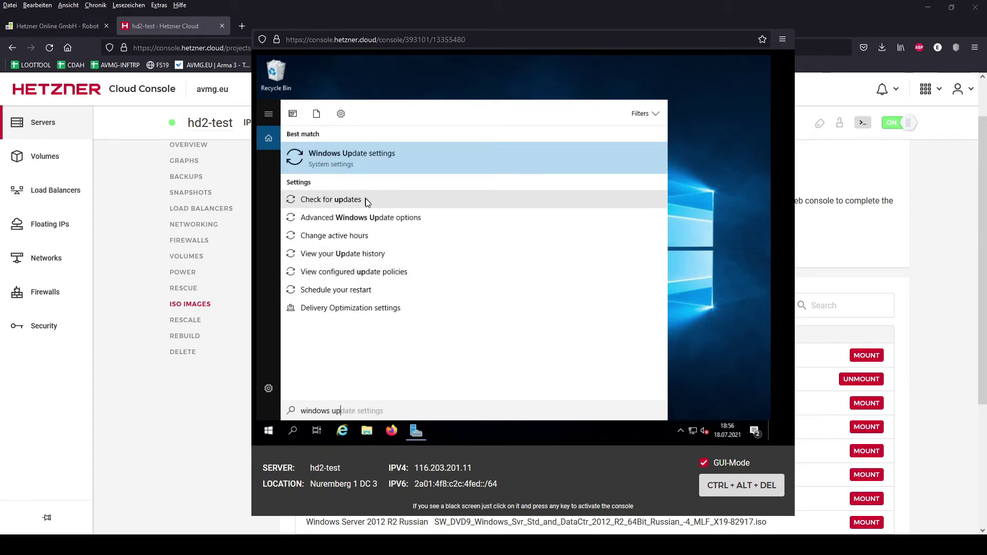
{"action": "left_click", "coordinate": [366, 199]}
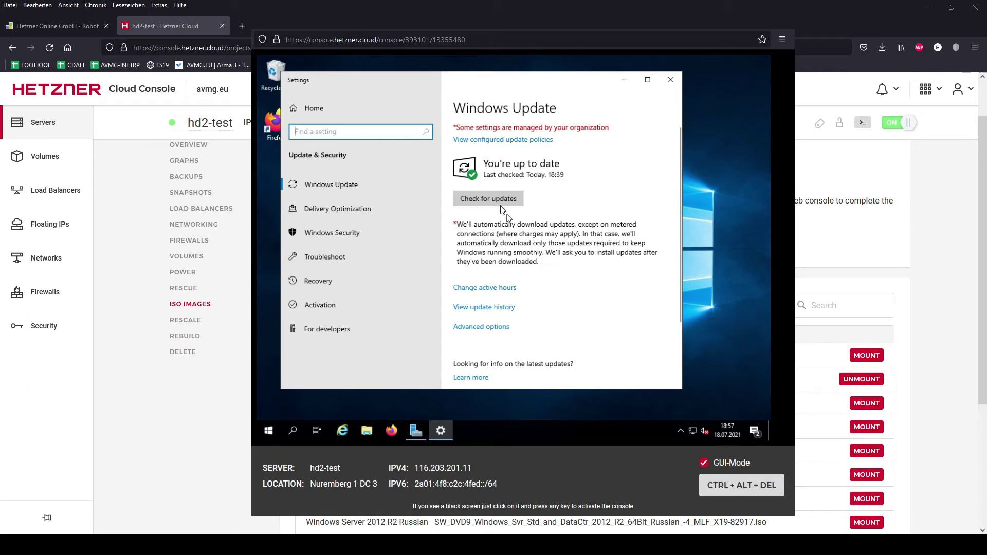
{"action": "left_click", "coordinate": [498, 202]}
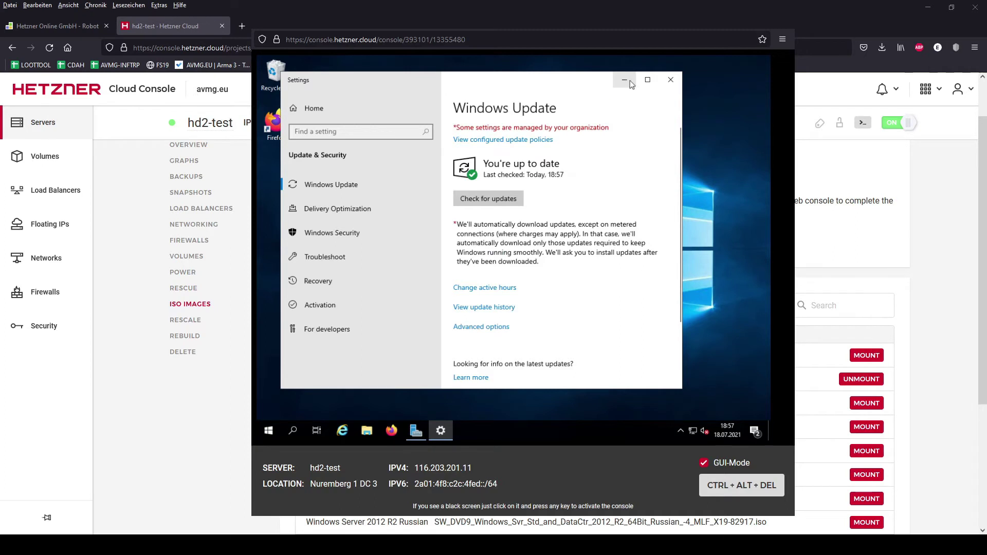
{"action": "left_click", "coordinate": [671, 81]}
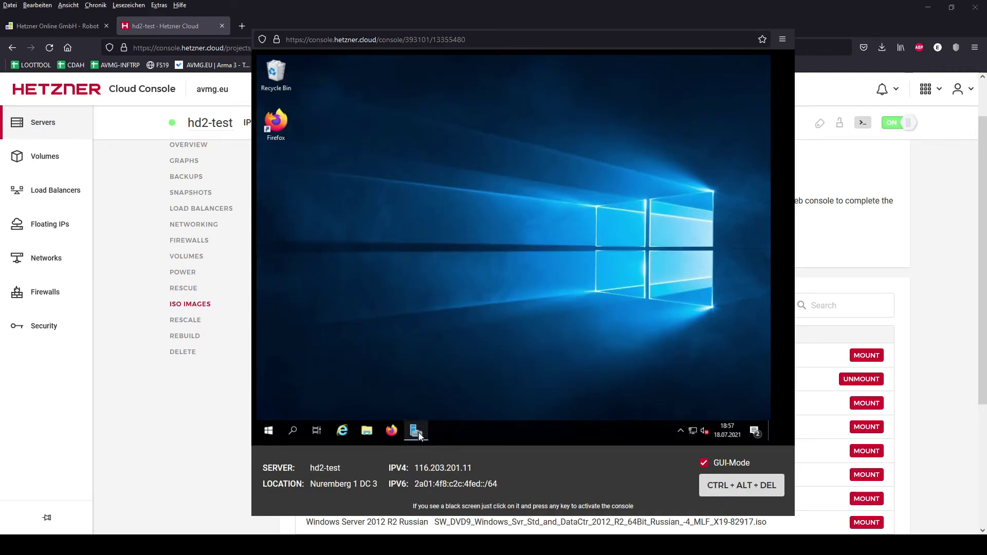
- In Firefox, search Google for chocolatey and open the chocolatey.org/install page
{"action": "left_click", "coordinate": [397, 432]}
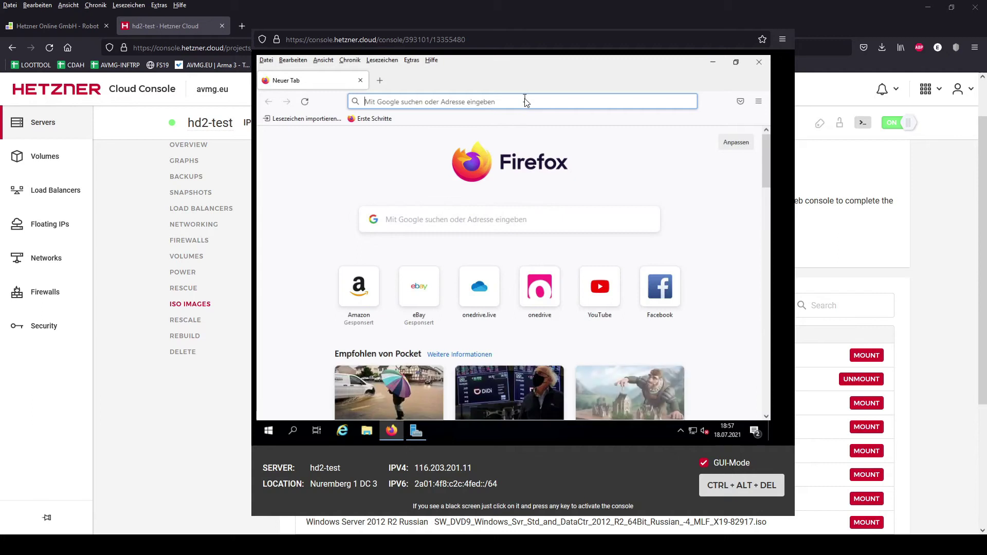
{"action": "left_click", "coordinate": [524, 101]}
{"action": "type", "text": "google.com"}
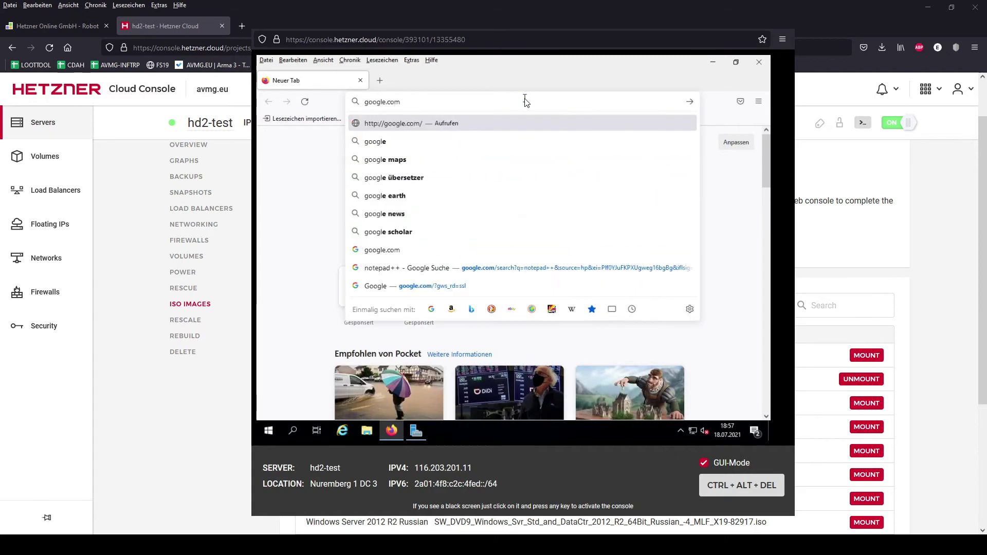
{"action": "key", "text": "Return"}
{"action": "type", "text": "cho"}
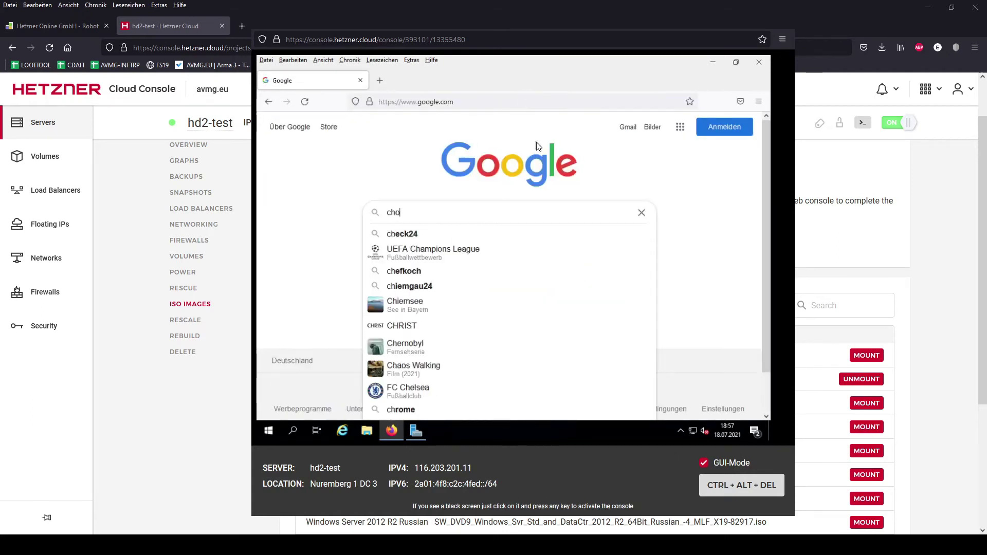
{"action": "type", "text": "colatey"}
{"action": "key", "text": "Return"}
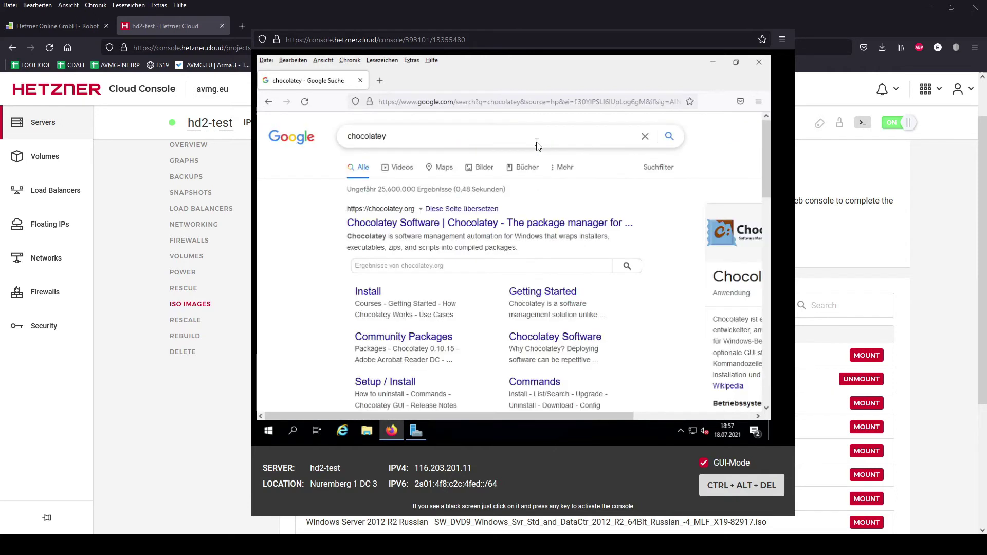
{"action": "left_click", "coordinate": [368, 292]}
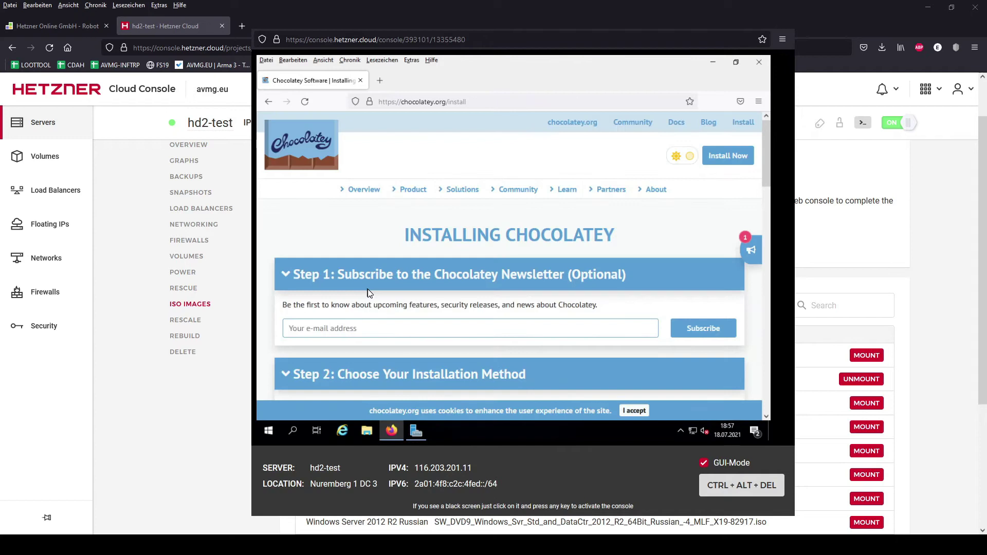
- Copy the PowerShell install command from the page's command box
{"action": "scroll", "coordinate": [368, 292], "scroll_direction": "down", "scroll_amount": 4}
{"action": "scroll", "coordinate": [368, 292], "scroll_direction": "down", "scroll_amount": 3}
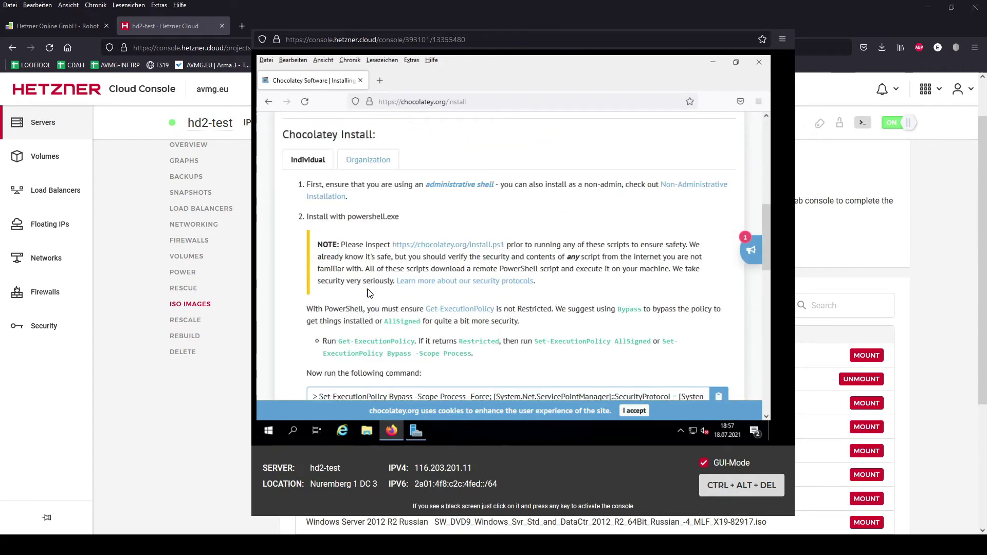
{"action": "scroll", "coordinate": [368, 293], "scroll_direction": "down", "scroll_amount": 2}
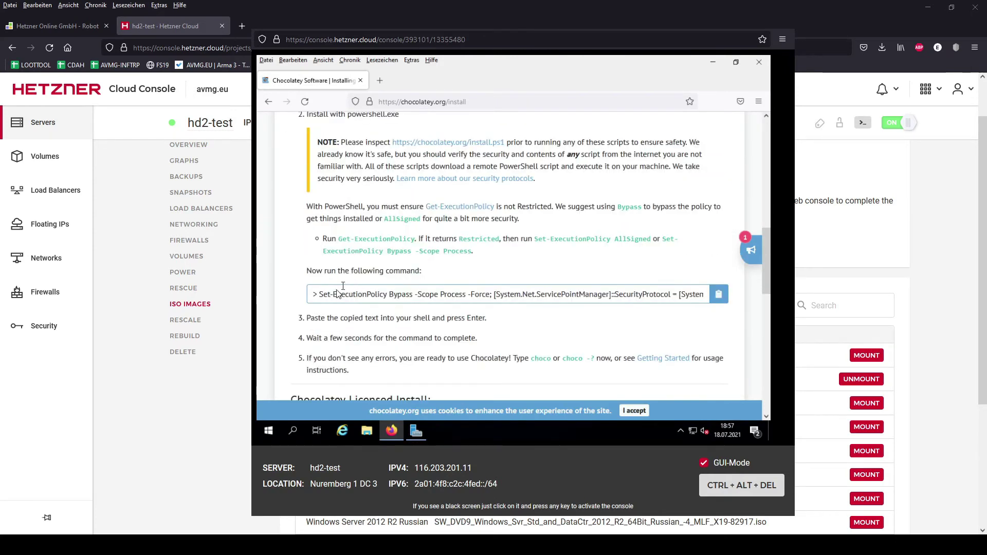
{"action": "left_click", "coordinate": [719, 294]}
- Paste and run the Chocolatey install command in an administrator PowerShell, then close Firefox
{"action": "left_click", "coordinate": [300, 432]}
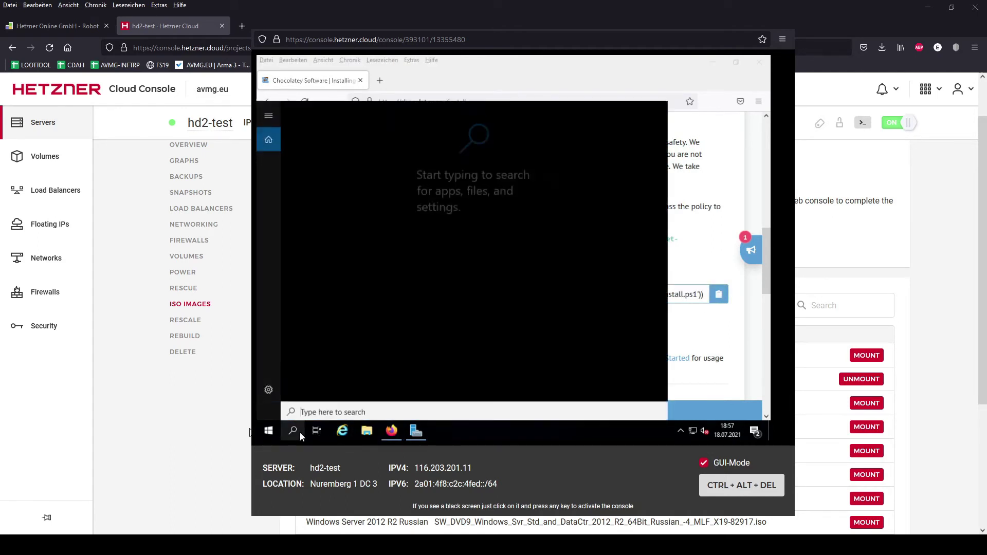
{"action": "type", "text": "power"}
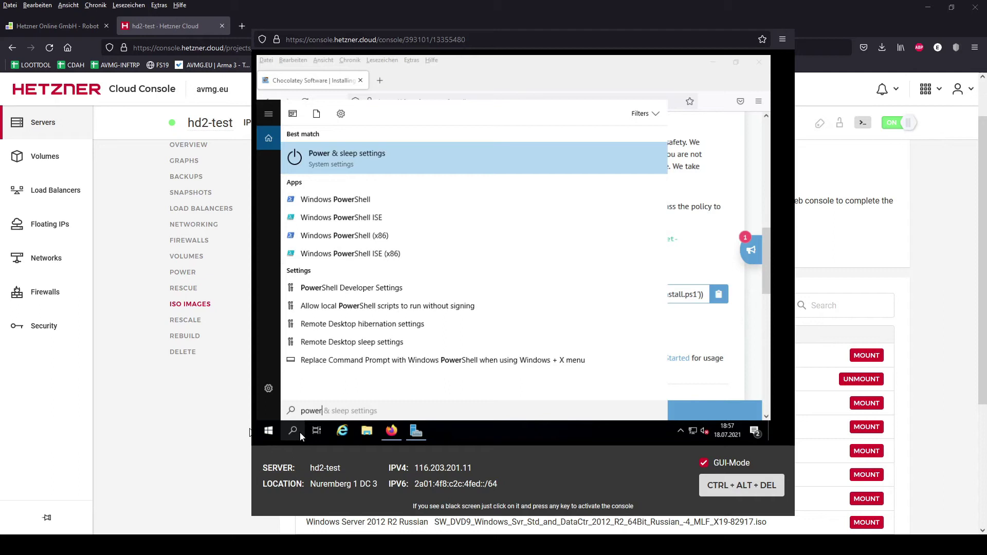
{"action": "left_click", "coordinate": [366, 200]}
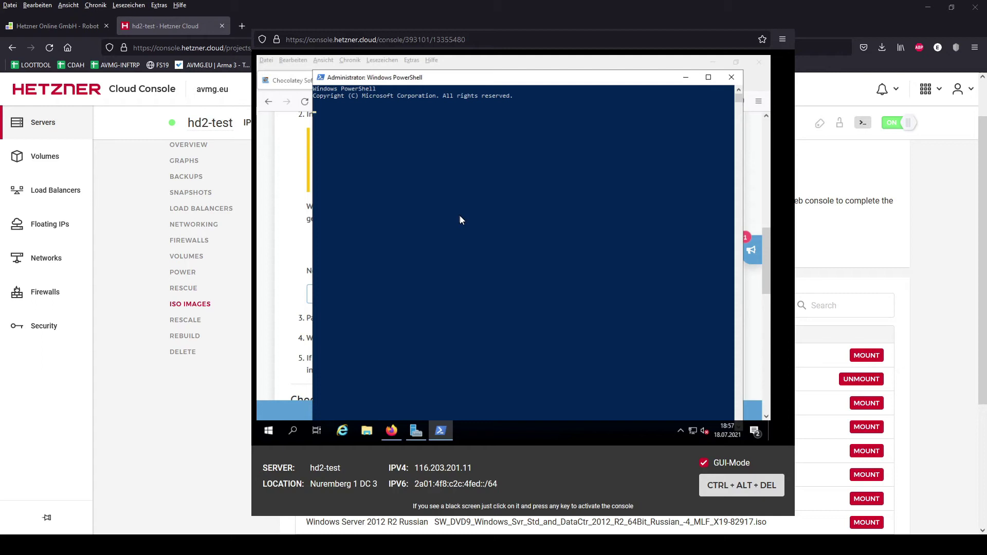
{"action": "left_click", "coordinate": [460, 220]}
{"action": "right_click", "coordinate": [461, 216]}
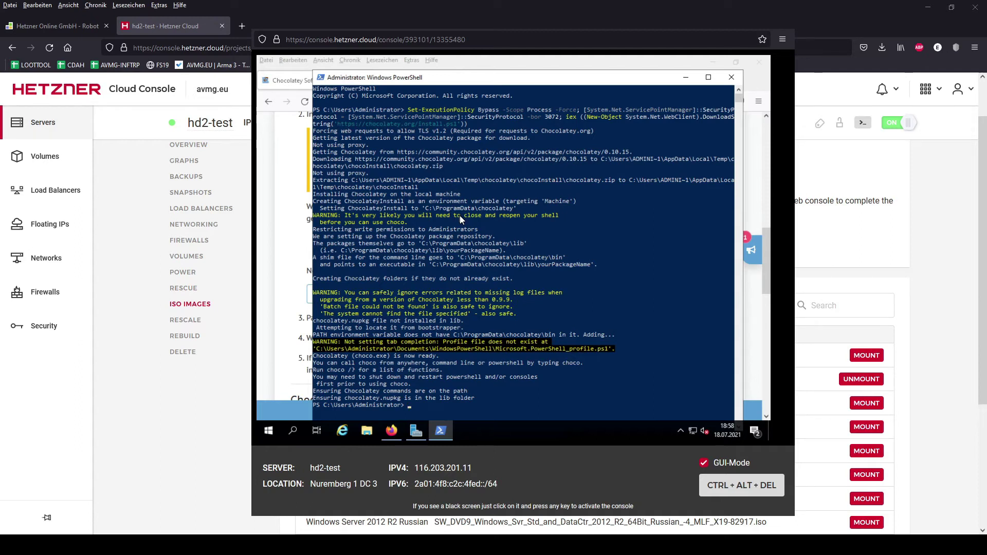
{"action": "left_click", "coordinate": [758, 62]}
- Close PowerShell and run Add Roles and Features in Server Manager through to Features
{"action": "left_click", "coordinate": [734, 75]}
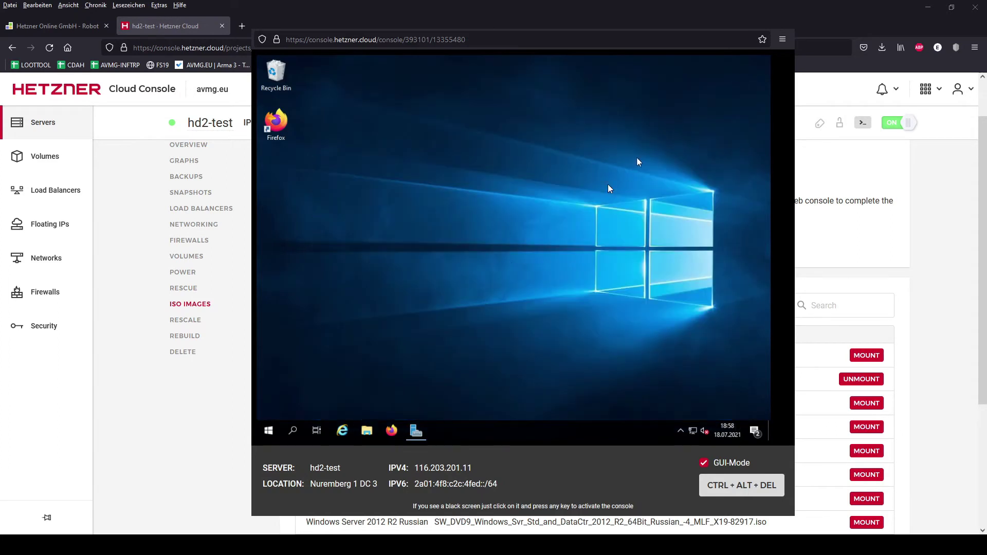
{"action": "left_click", "coordinate": [421, 433]}
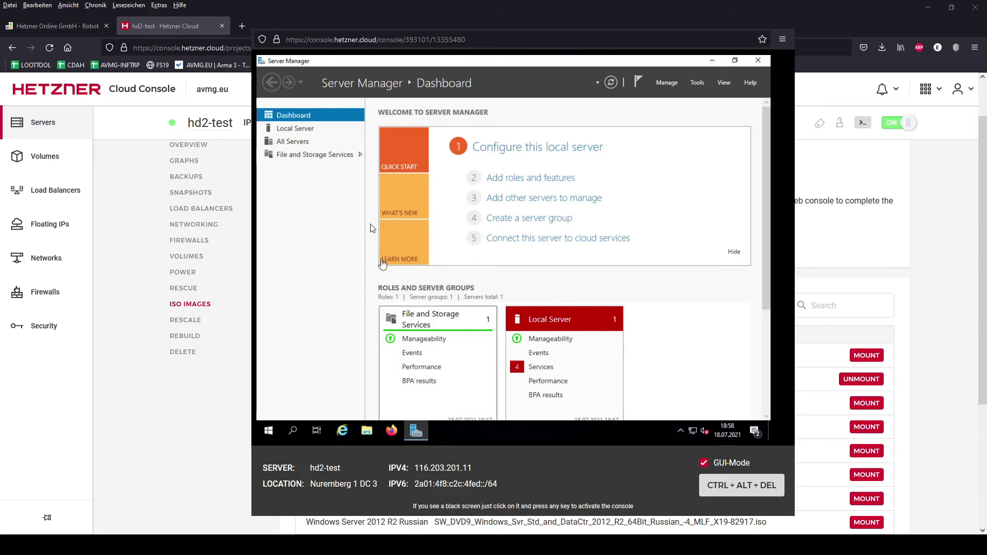
{"action": "left_click", "coordinate": [303, 134]}
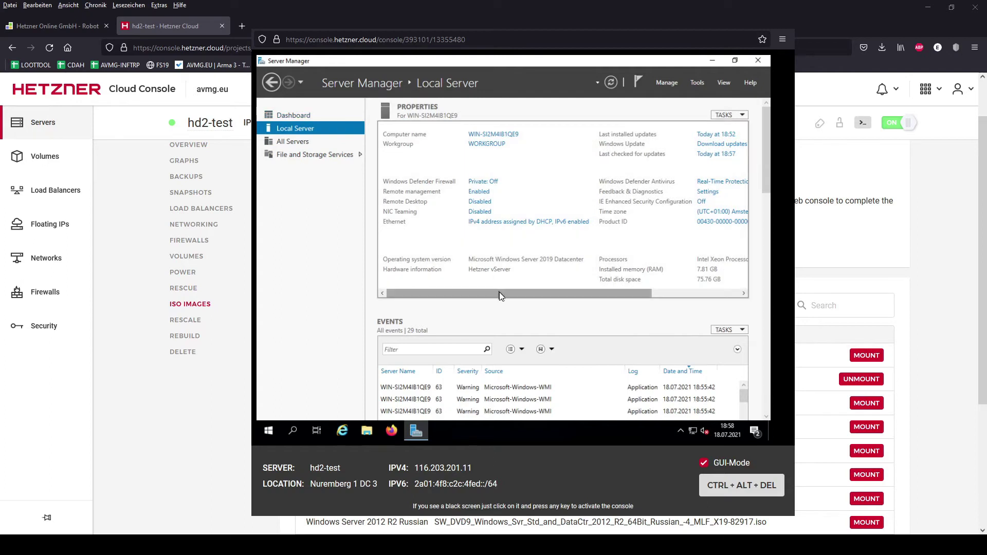
{"action": "left_click", "coordinate": [316, 115]}
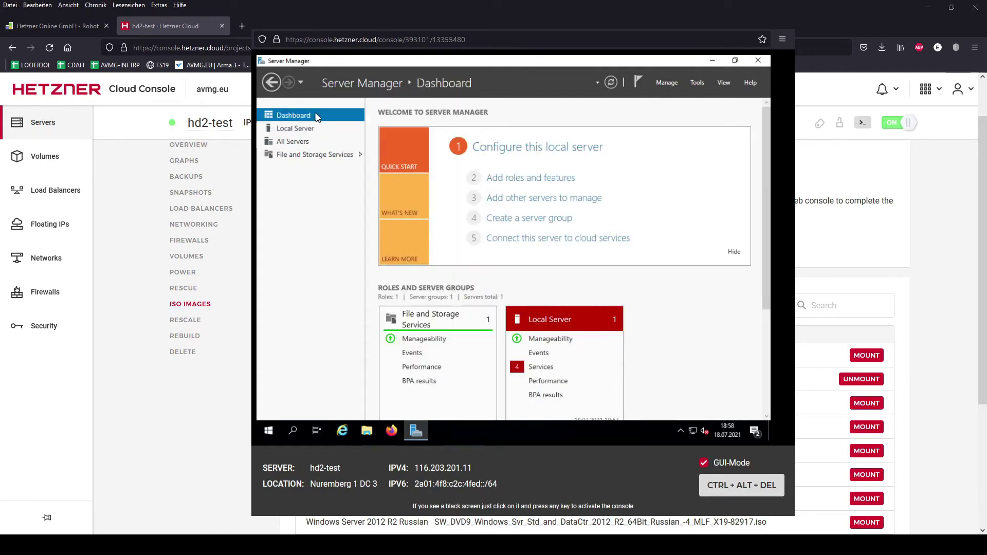
{"action": "left_click", "coordinate": [533, 178]}
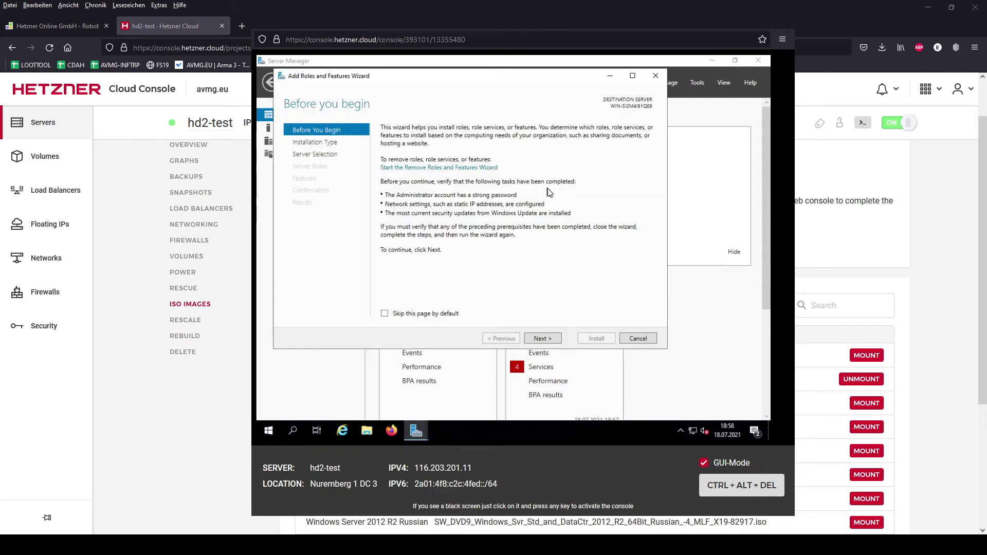
{"action": "left_click", "coordinate": [553, 340]}
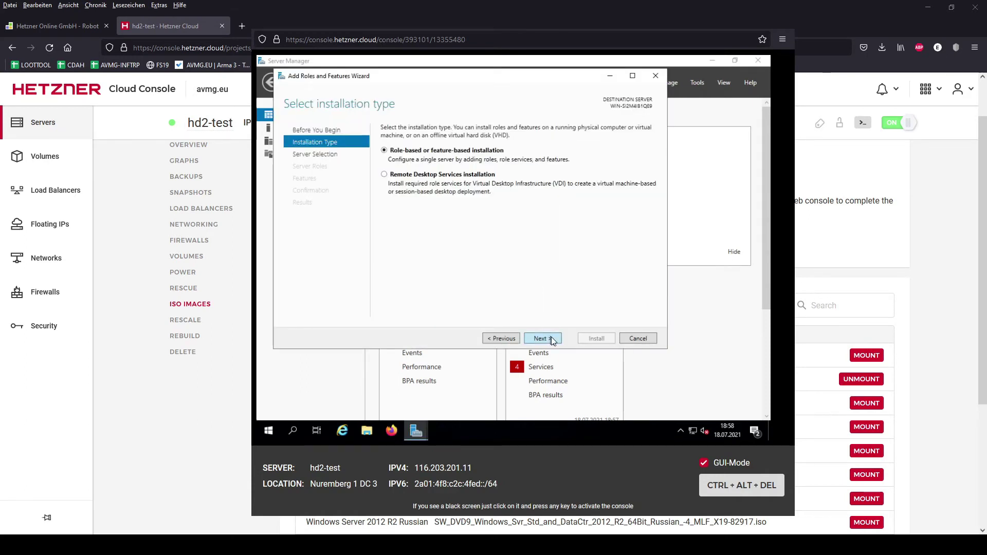
{"action": "left_click", "coordinate": [553, 341]}
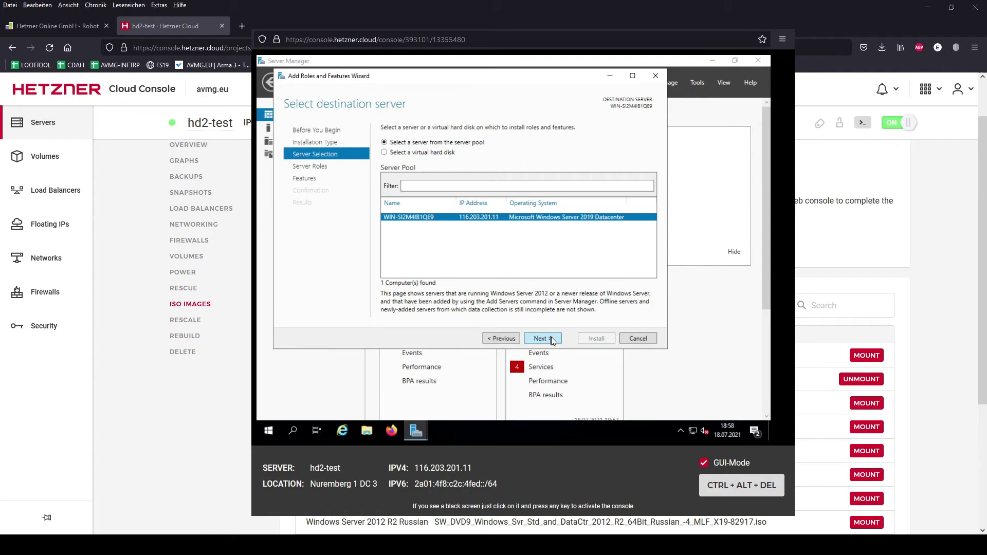
{"action": "left_click", "coordinate": [552, 341]}
{"action": "left_click", "coordinate": [553, 341]}
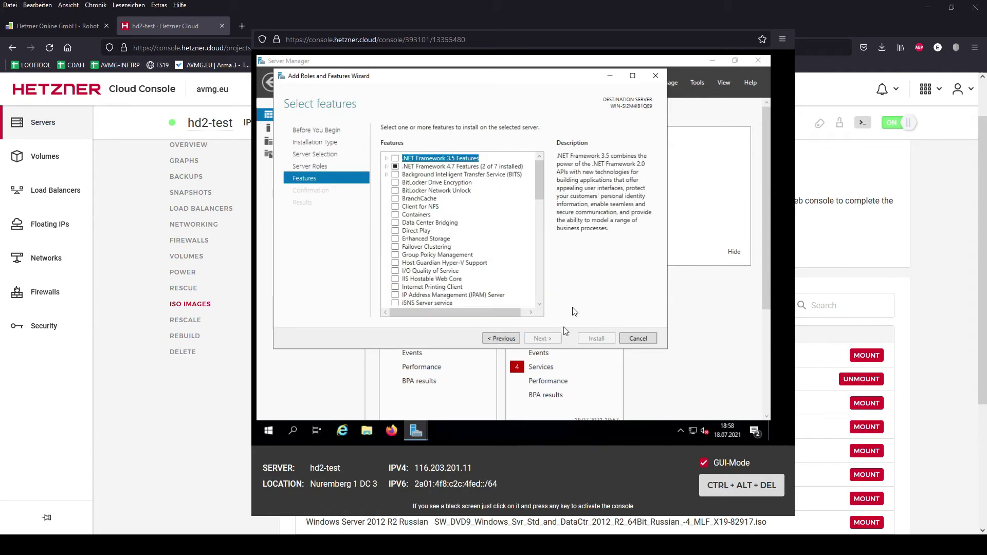
- Install the Direct Play feature, then open Server Manager Properties from the Manage menu
{"action": "left_click", "coordinate": [397, 231]}
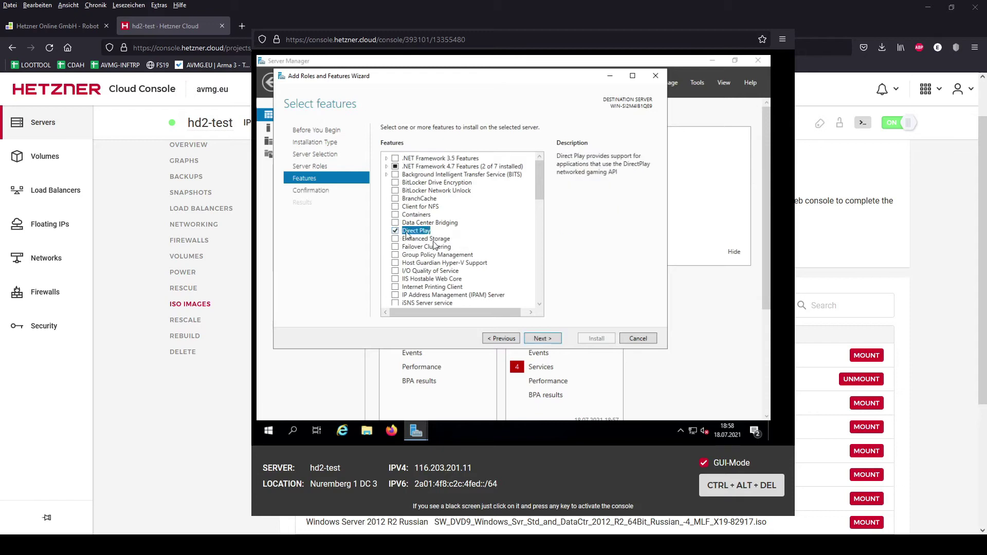
{"action": "left_click", "coordinate": [547, 337]}
{"action": "left_click", "coordinate": [594, 338]}
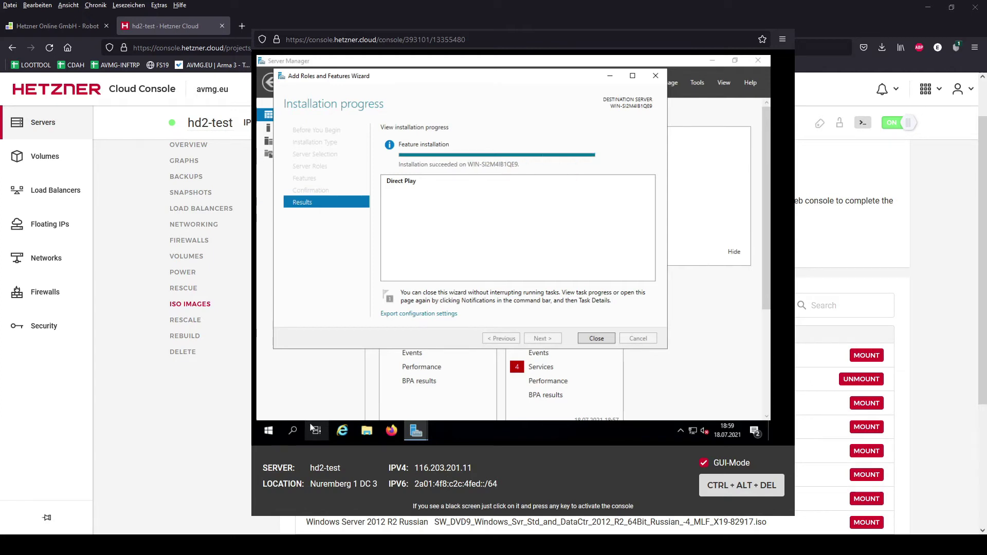
{"action": "left_click", "coordinate": [596, 338]}
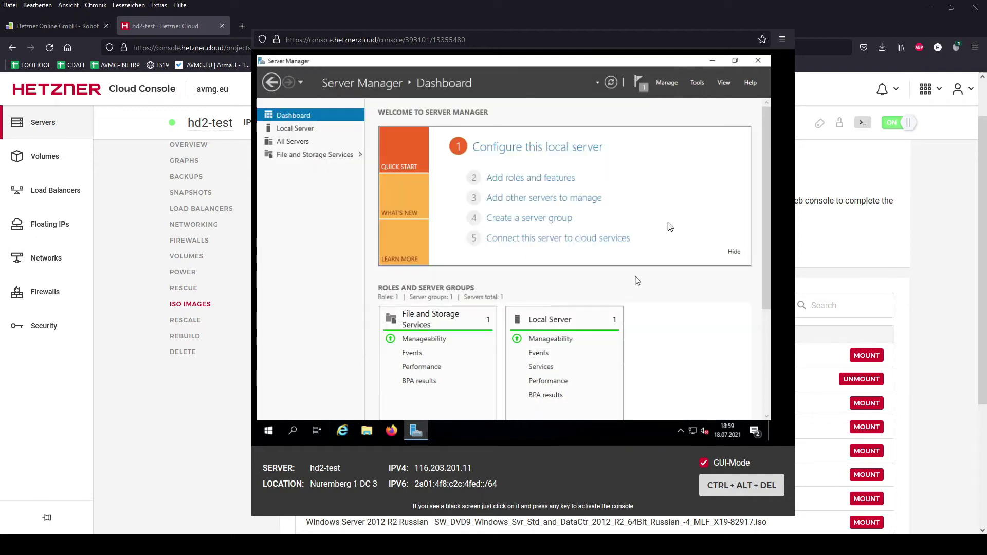
{"action": "left_click", "coordinate": [702, 83]}
{"action": "left_click", "coordinate": [665, 82]}
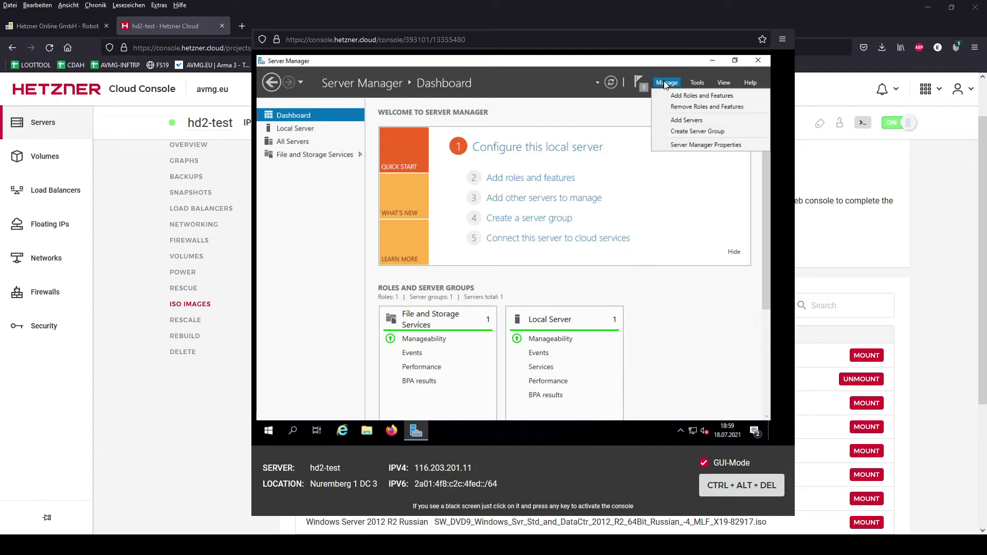
- Confirm the Server Manager Properties dialog with OK and close Server Manager
{"action": "left_click", "coordinate": [669, 146]}
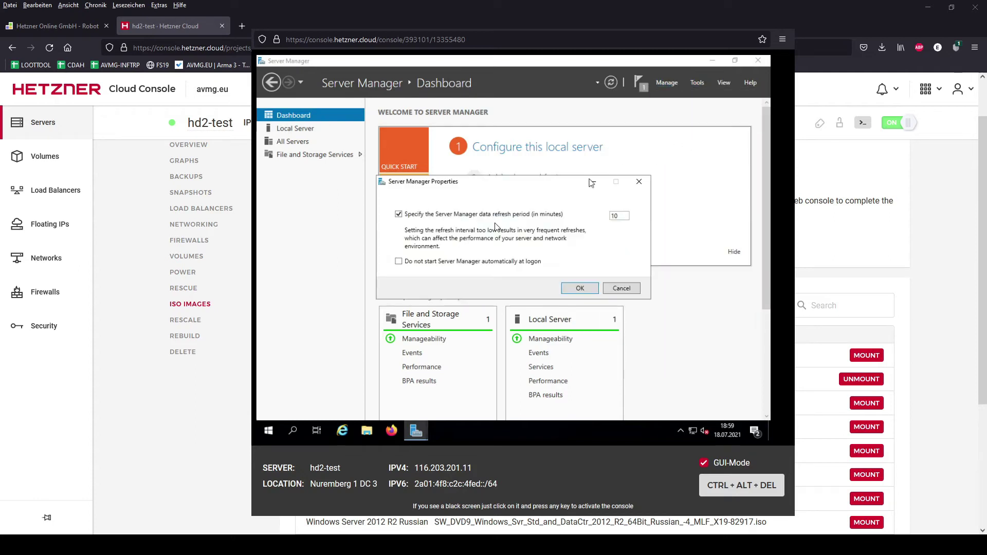
{"action": "left_click", "coordinate": [580, 288]}
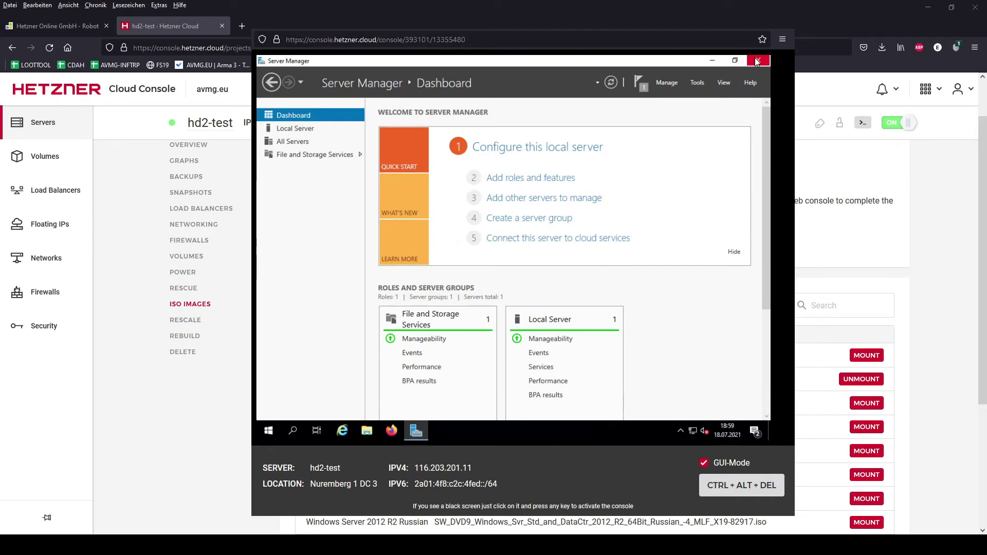
{"action": "left_click", "coordinate": [756, 62]}
- Run choco install vcredist-all in an administrator Command Prompt
{"action": "left_click", "coordinate": [296, 432]}
{"action": "type", "text": "cmd"}
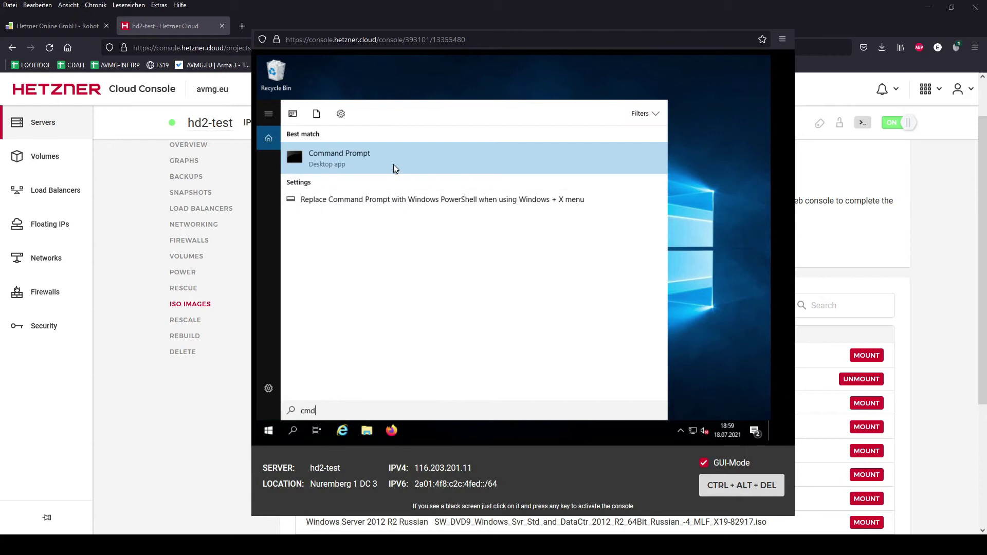
{"action": "left_click", "coordinate": [393, 164]}
{"action": "type", "text": "choco install vc"}
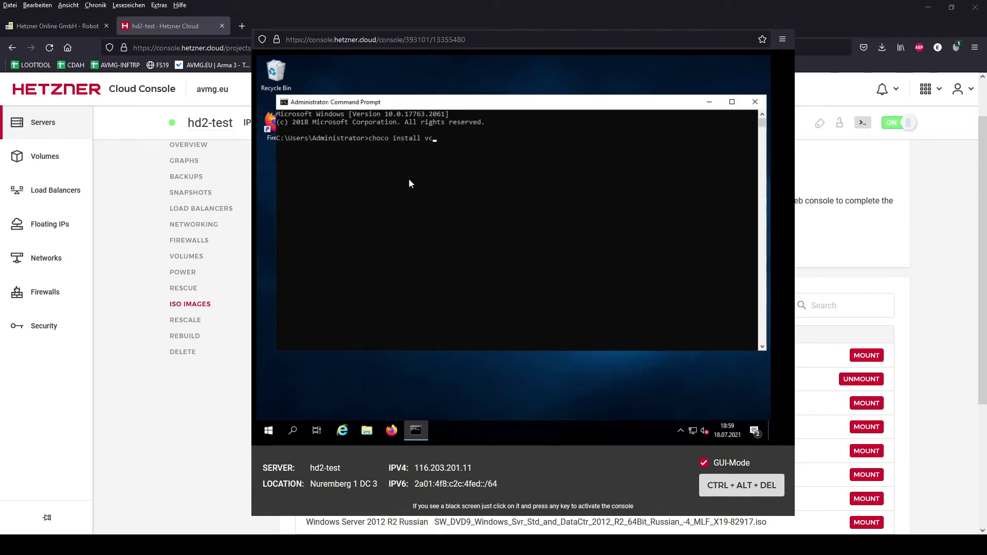
{"action": "type", "text": "redist-all"}
{"action": "key", "text": "Return"}
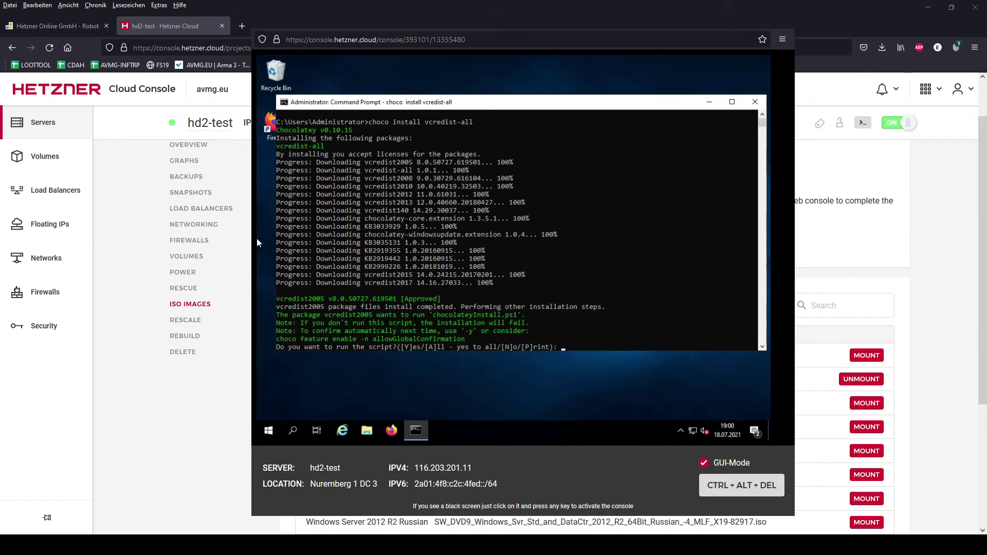
{"action": "left_click", "coordinate": [515, 262]}
- Answer A to run all scripts, letting Chocolatey install all 16/16 vcredist packages
{"action": "type", "text": "A"}
{"action": "key", "text": "Return"}
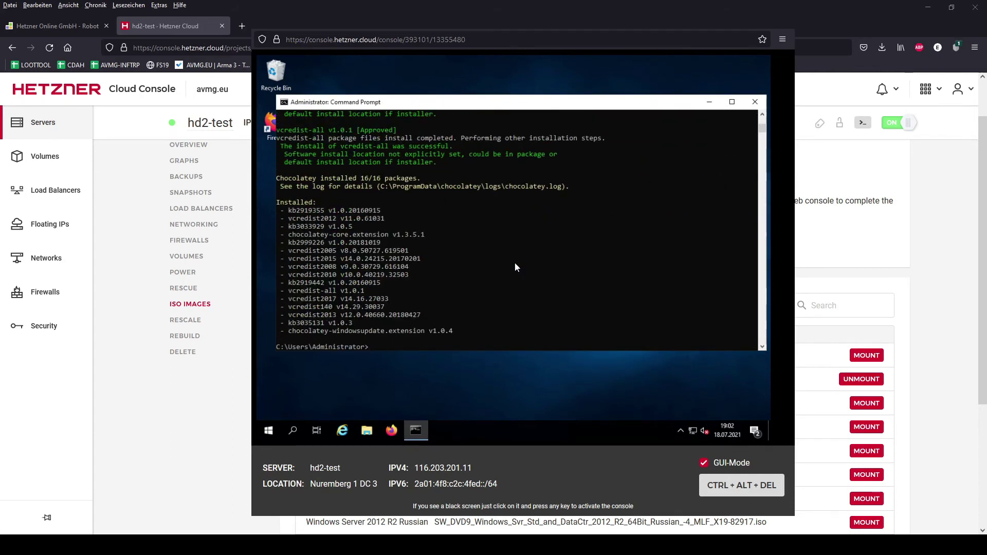
- Run choco install directx and answer A, installing DirectX 9.29.1974.20210222
{"action": "type", "text": "choco install directx"}
{"action": "key", "text": "Return"}
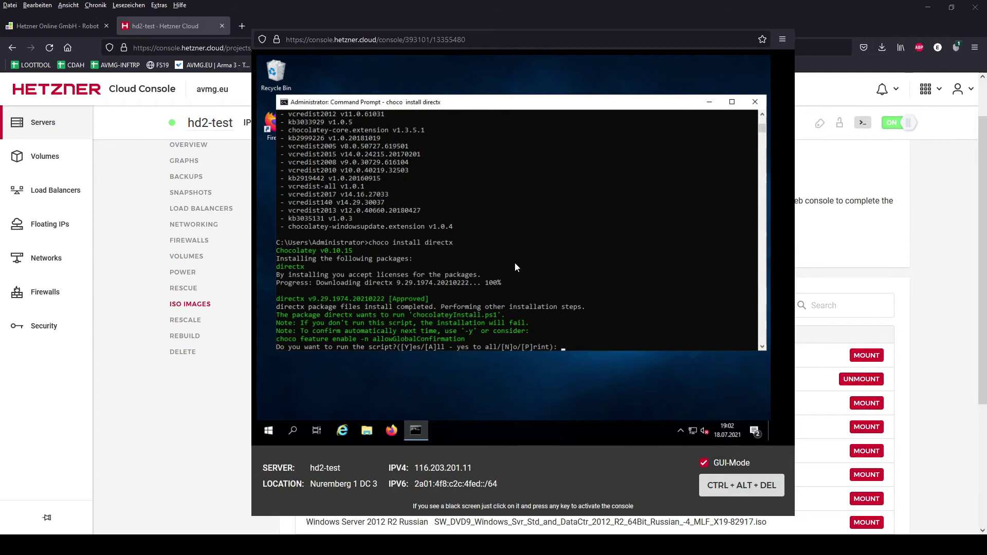
{"action": "type", "text": "A"}
{"action": "key", "text": "Return"}
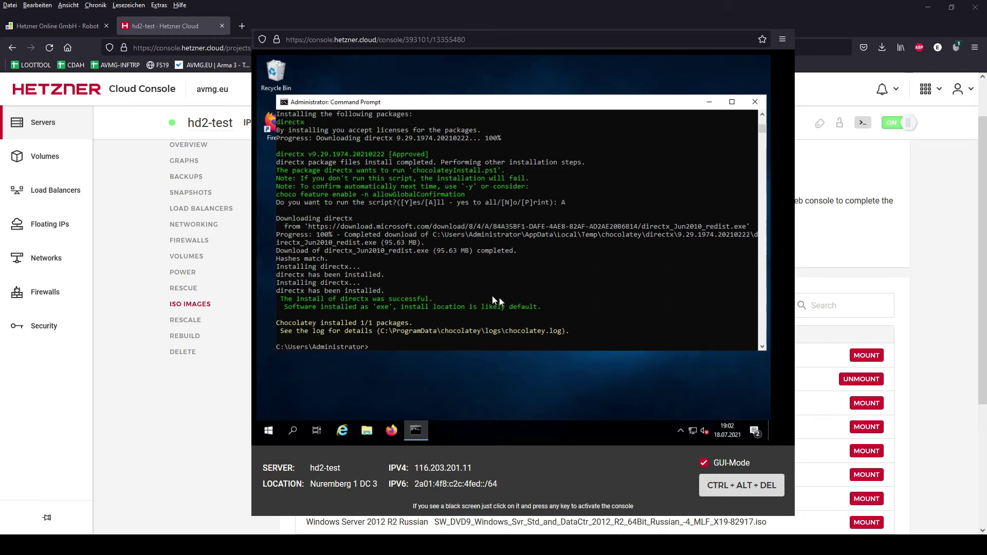
- Close Command Prompt, launch services.msc and jump to the IP Helper service
{"action": "left_click", "coordinate": [753, 103]}
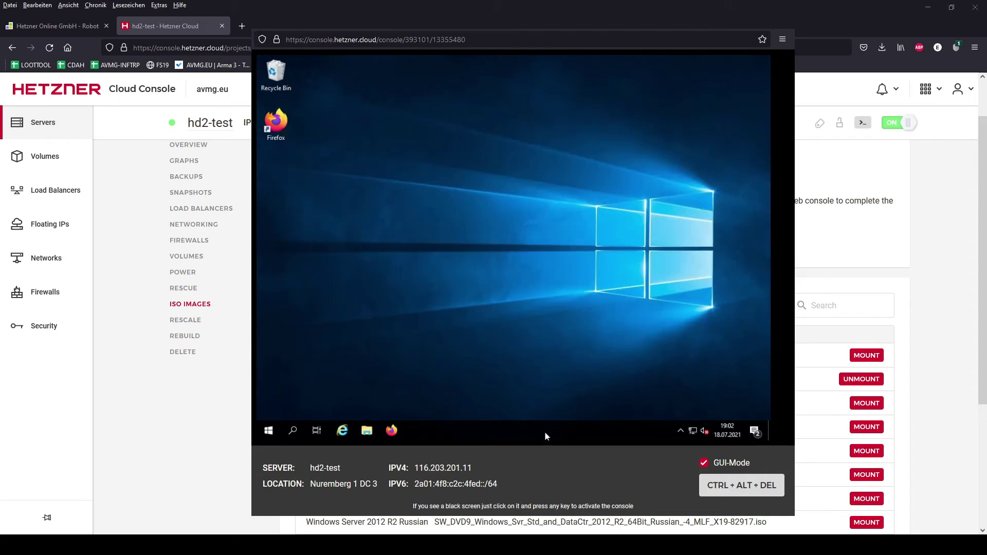
{"action": "left_click", "coordinate": [294, 432]}
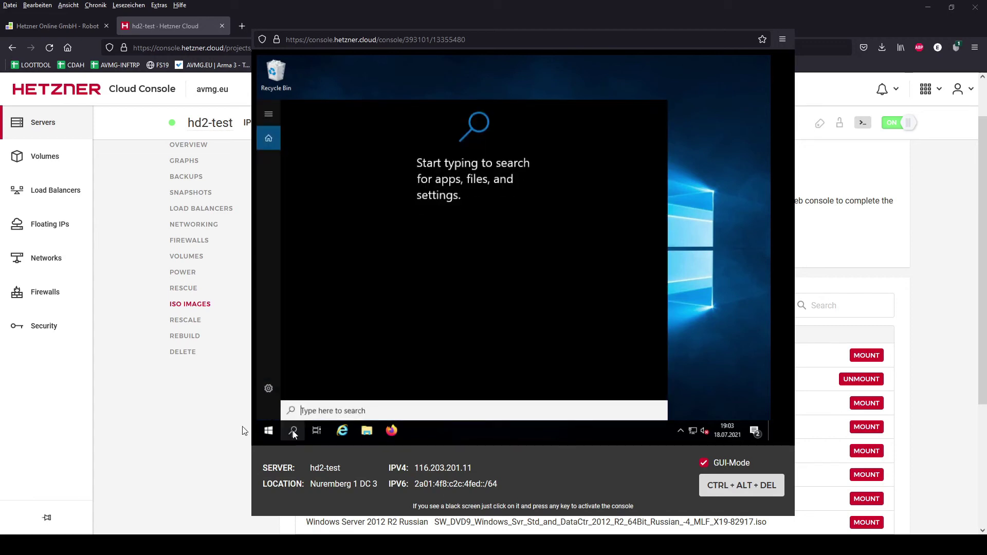
{"action": "type", "text": "services.msc"}
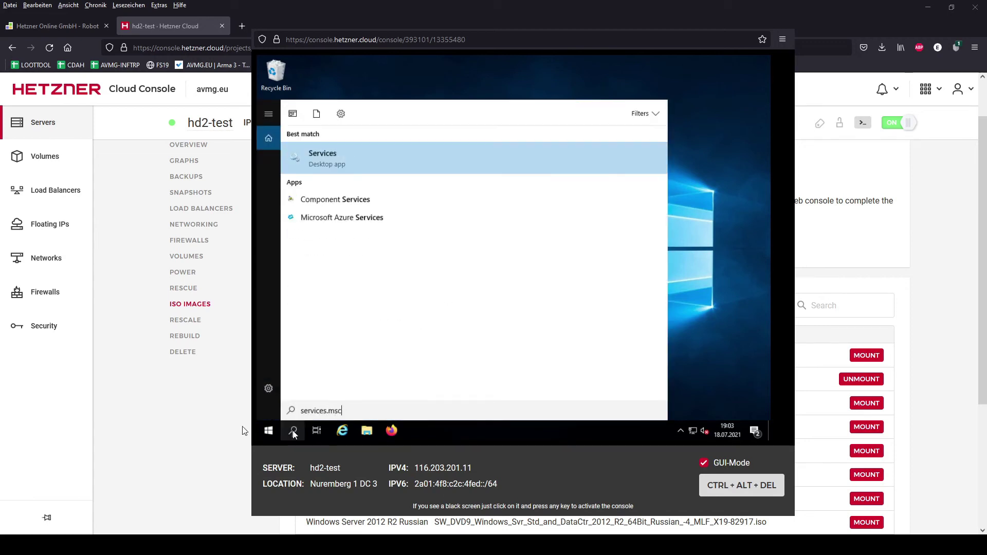
{"action": "left_click", "coordinate": [371, 170]}
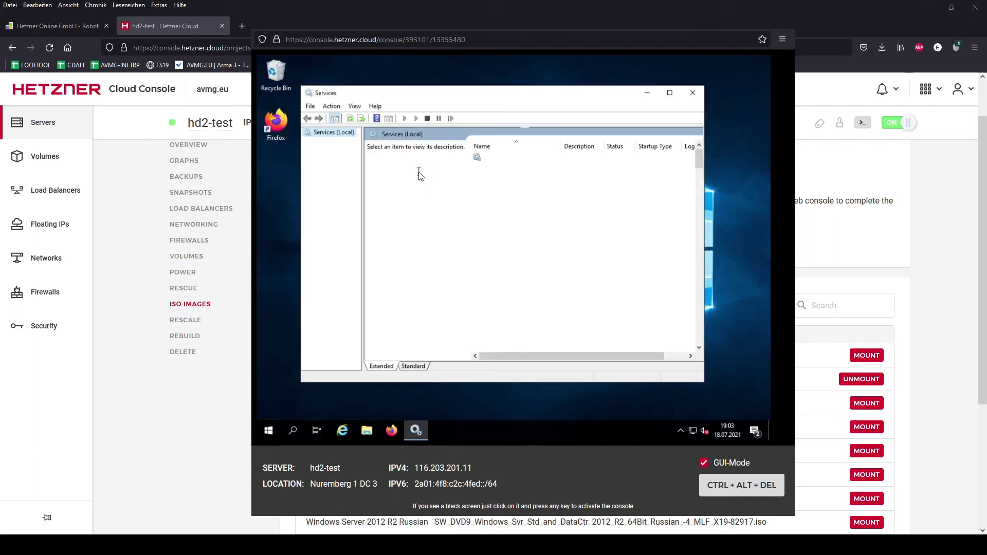
{"action": "left_click", "coordinate": [532, 205]}
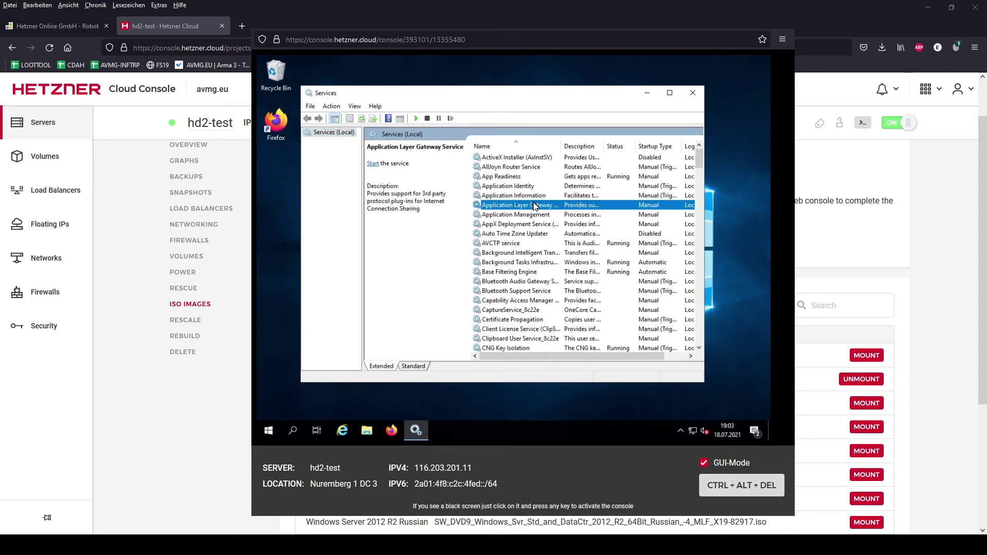
{"action": "key", "text": "i"}
{"action": "key", "text": "p"}
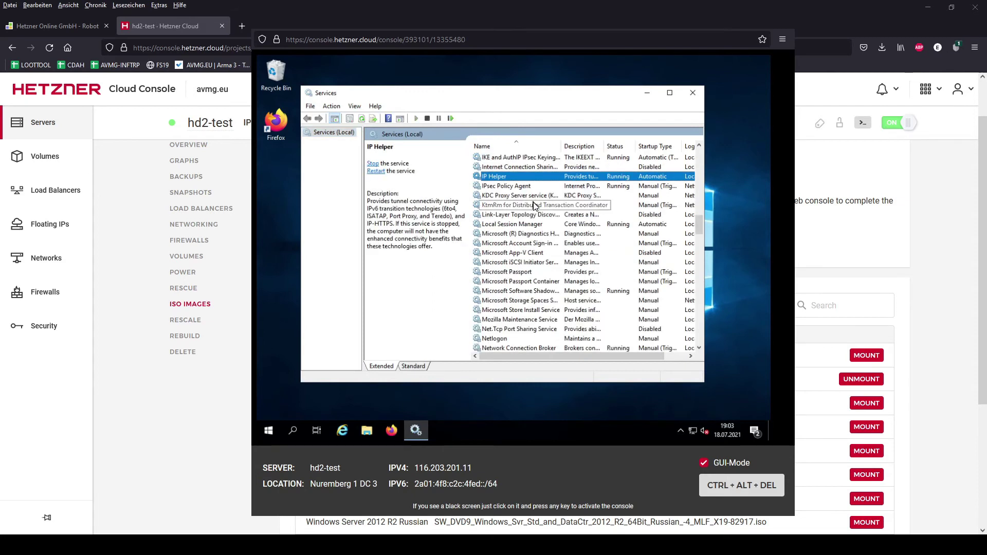
- Set IP Helper's startup type to Disabled, stop the service, and close Services
{"action": "double_click", "coordinate": [513, 181]}
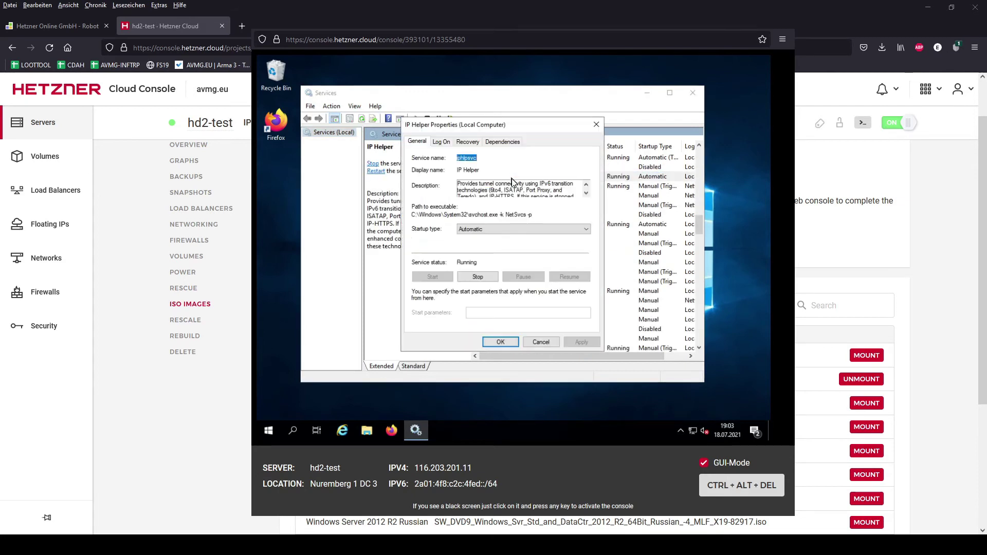
{"action": "left_click", "coordinate": [486, 230]}
{"action": "left_click", "coordinate": [480, 258]}
{"action": "left_click", "coordinate": [581, 342]}
{"action": "left_click", "coordinate": [478, 277]}
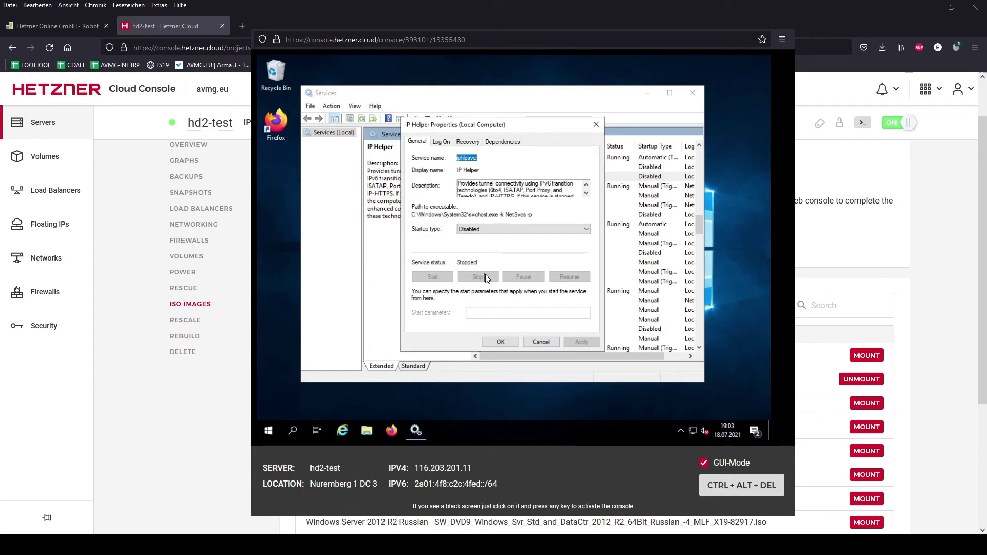
{"action": "left_click", "coordinate": [500, 342]}
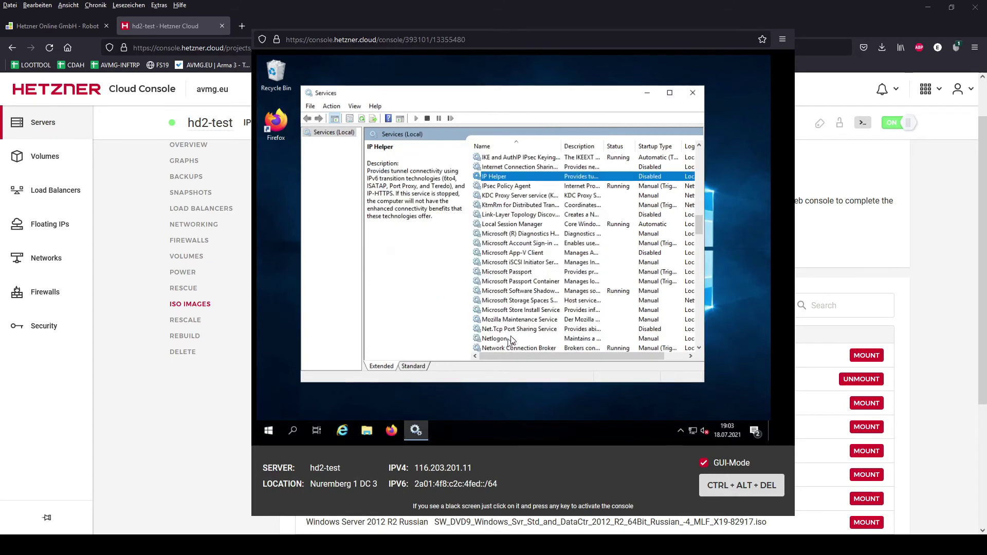
{"action": "left_click", "coordinate": [690, 102]}
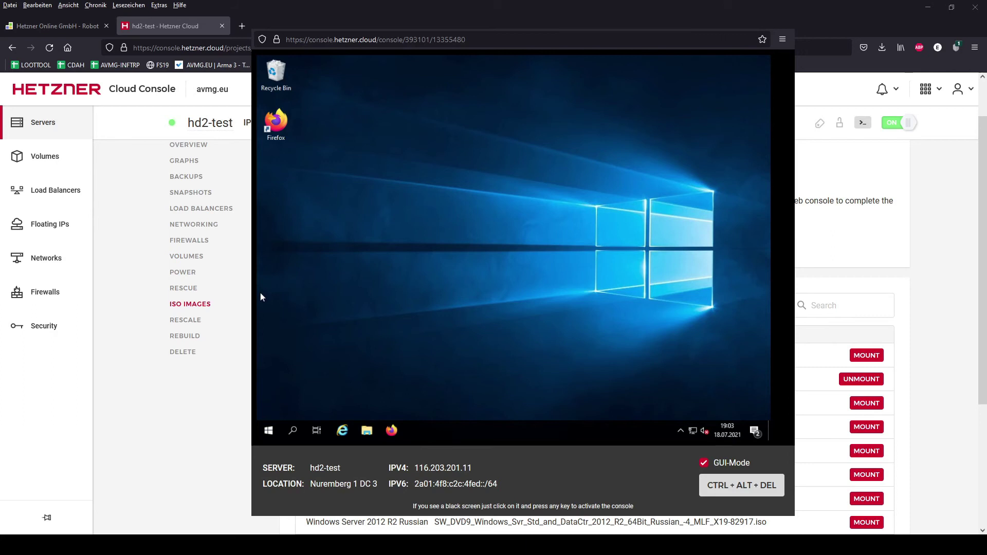
- Reach the Ethernet adapter's Properties via Network & Internet settings and Change adapter options
{"action": "right_click", "coordinate": [693, 432]}
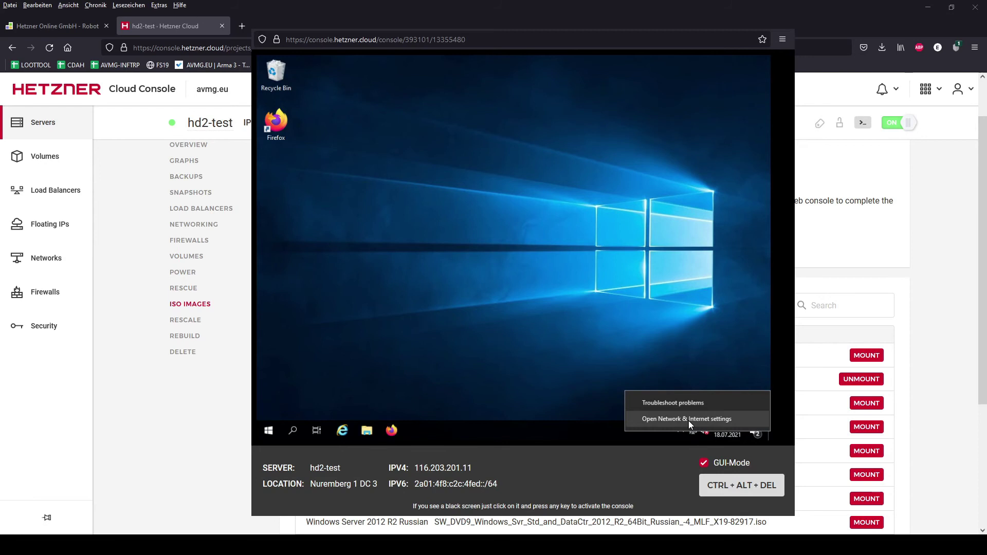
{"action": "left_click", "coordinate": [689, 420]}
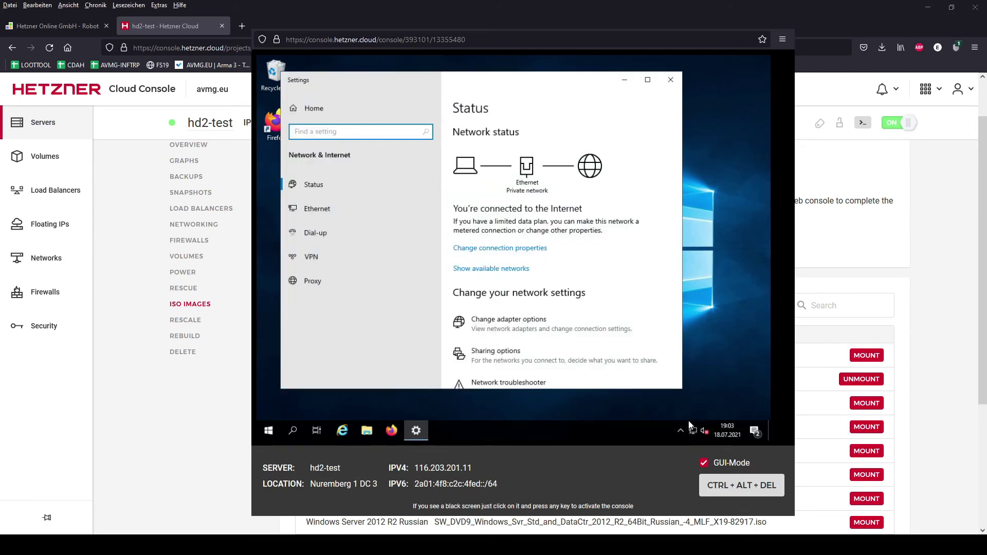
{"action": "left_click", "coordinate": [341, 208]}
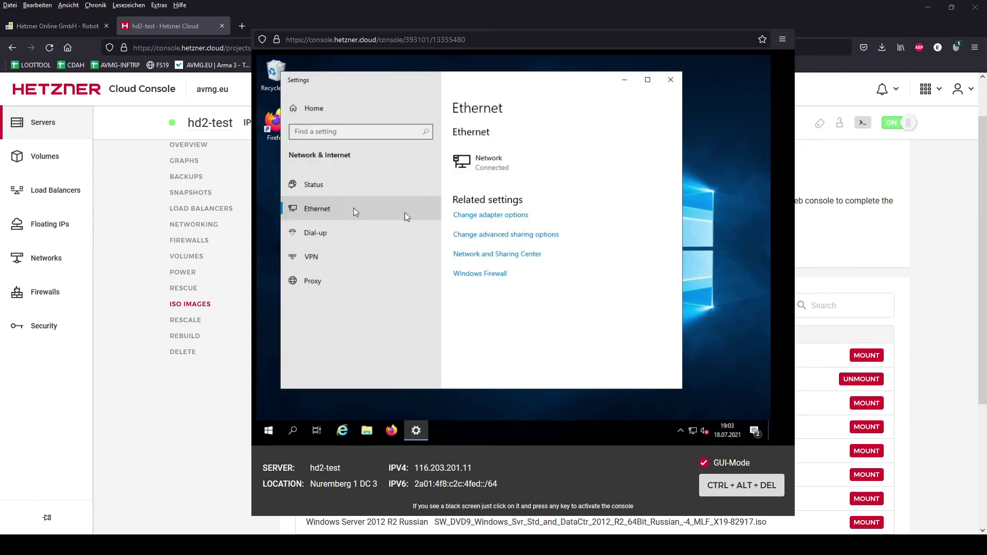
{"action": "left_click", "coordinate": [491, 218]}
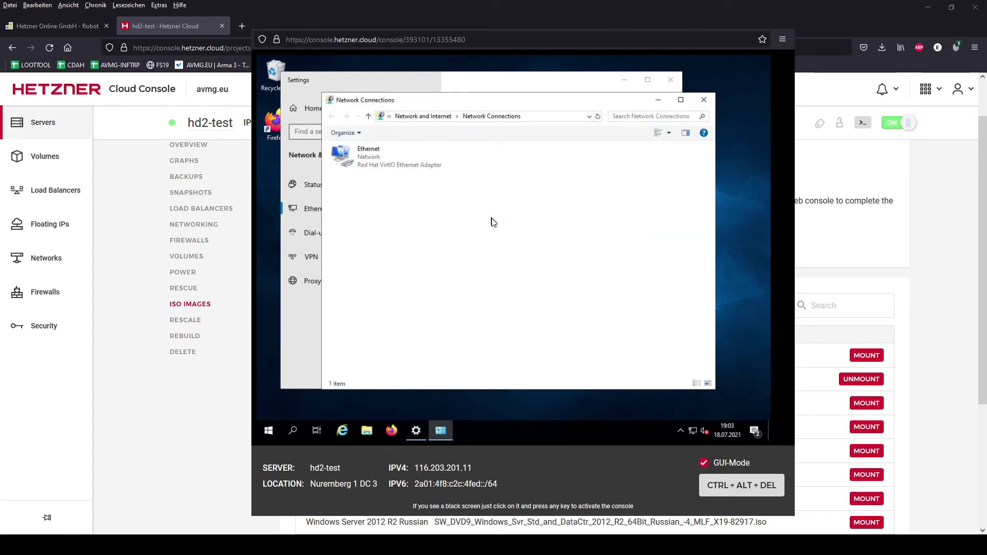
{"action": "left_click", "coordinate": [387, 166]}
{"action": "right_click", "coordinate": [386, 166]}
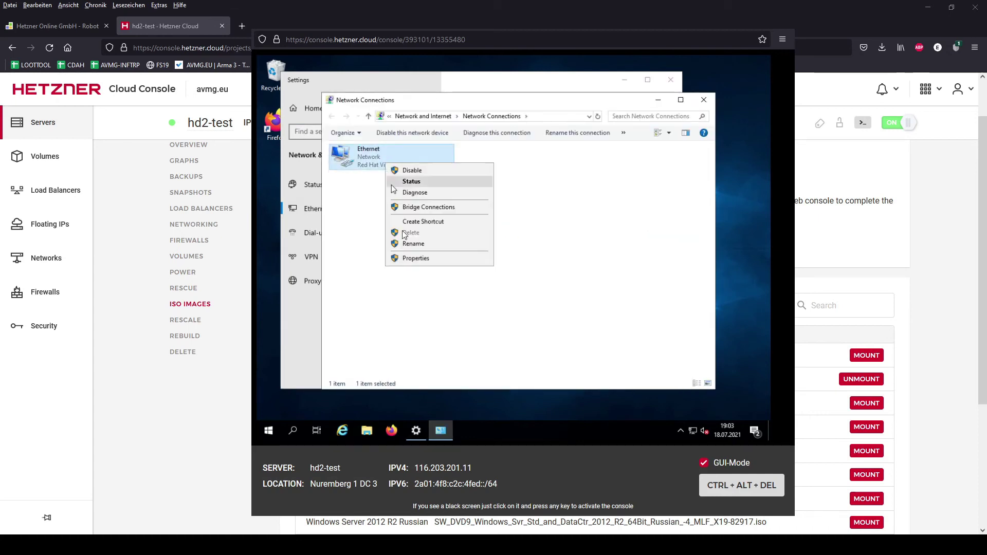
{"action": "left_click", "coordinate": [408, 260]}
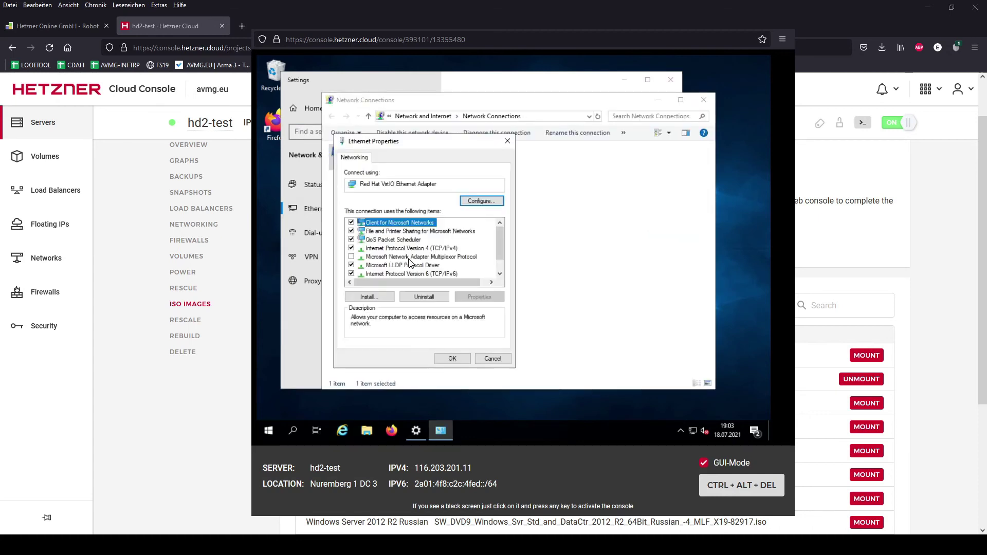
- Uncheck Internet Protocol Version 6 (TCP/IPv6), confirm, and close the network windows
{"action": "left_click", "coordinate": [352, 273]}
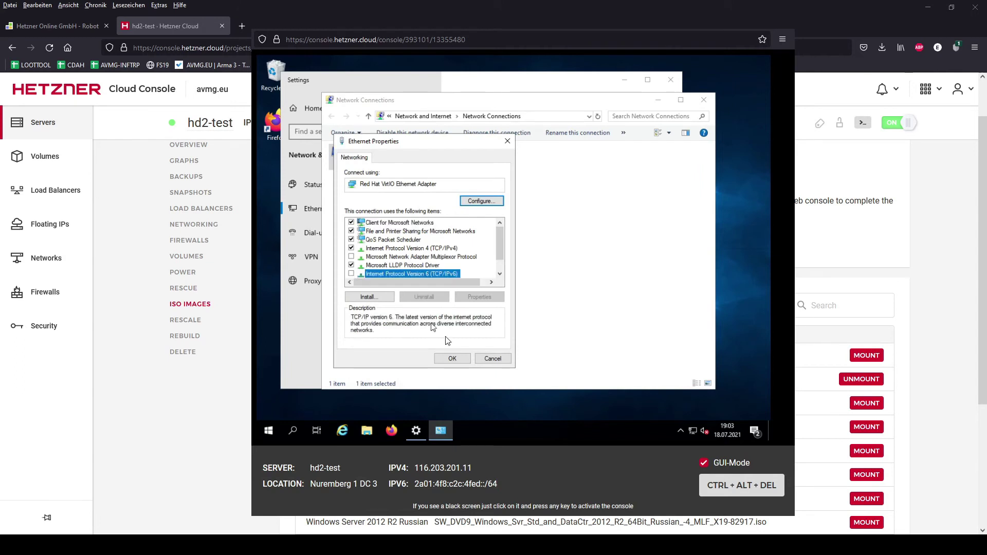
{"action": "left_click", "coordinate": [454, 358]}
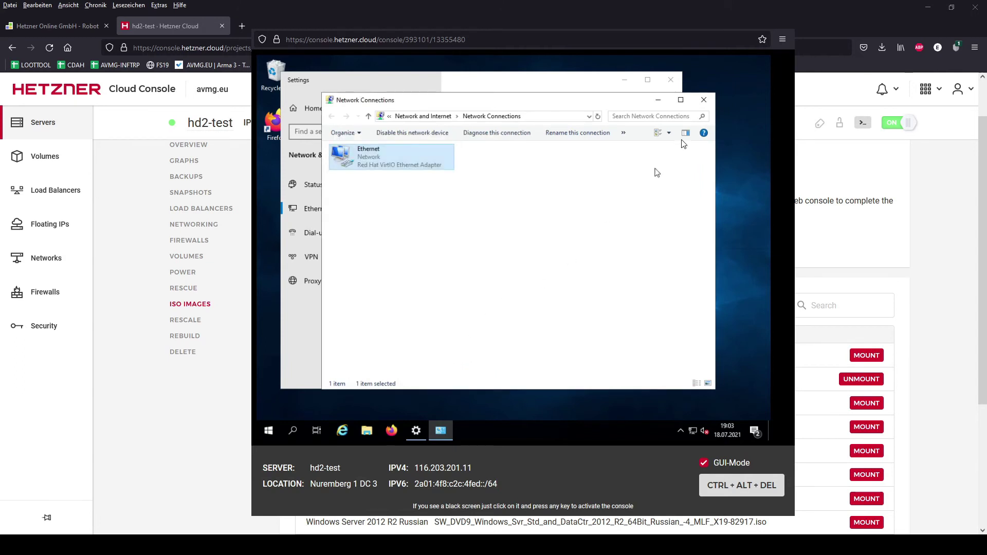
{"action": "left_click", "coordinate": [704, 100]}
{"action": "left_click", "coordinate": [670, 80]}
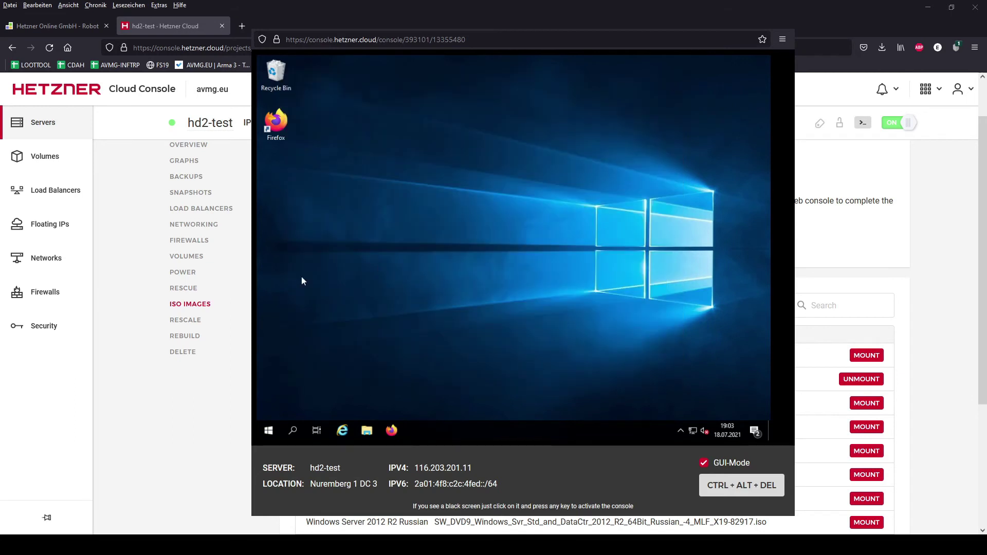
- Launch regedit and expand HKEY_LOCAL_MACHINE\SYSTEM\CurrentControlSet\Services
{"action": "left_click", "coordinate": [293, 430]}
{"action": "type", "text": "regedit"}
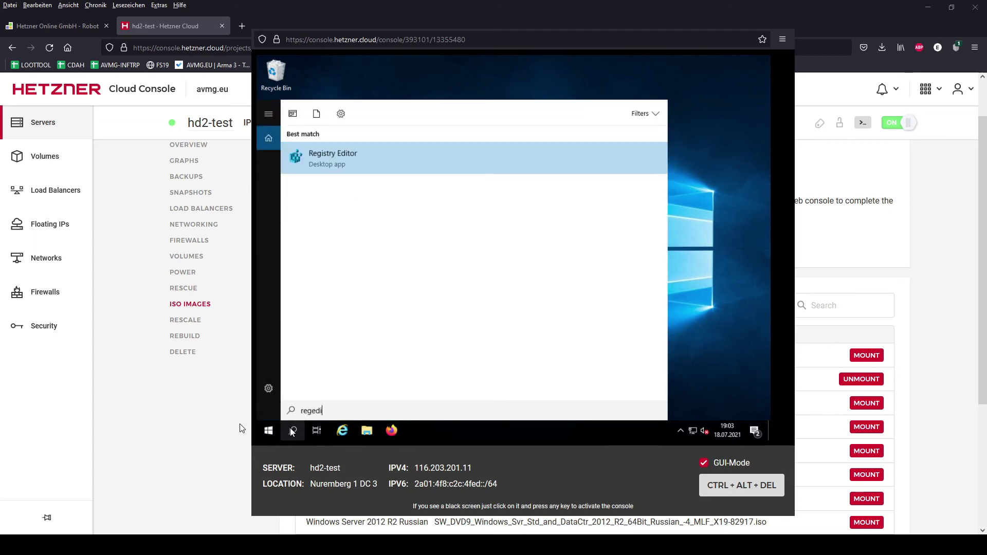
{"action": "left_click", "coordinate": [508, 159]}
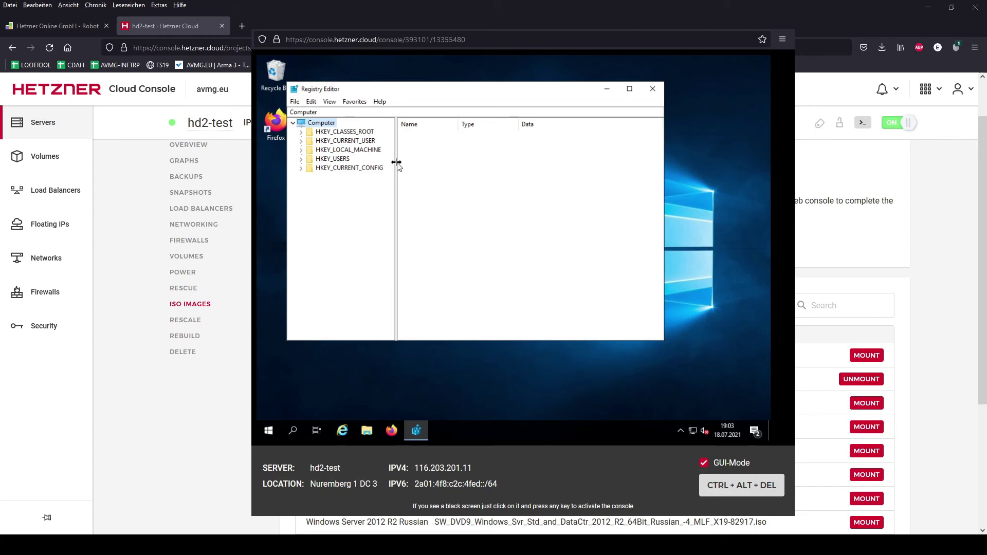
{"action": "left_click", "coordinate": [301, 151]}
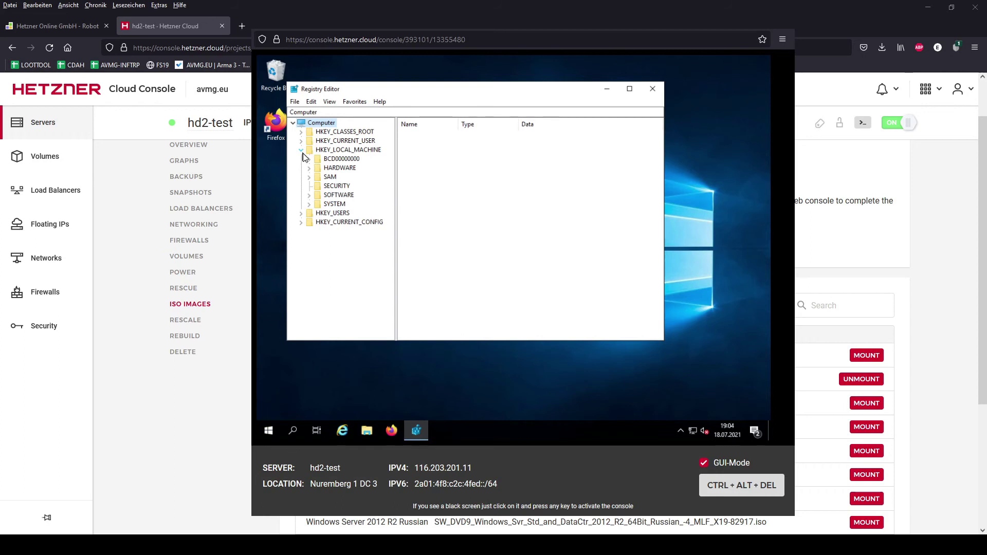
{"action": "left_click", "coordinate": [309, 205]}
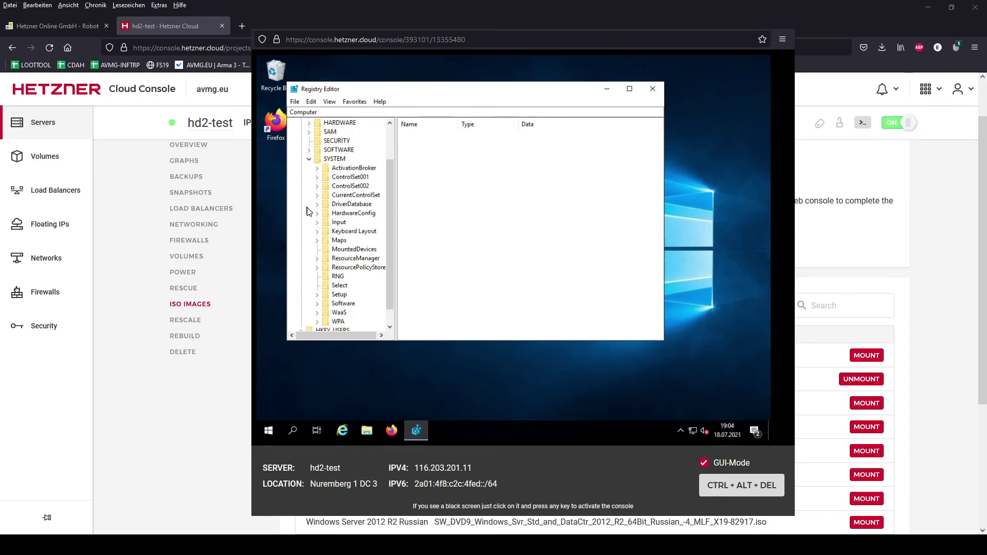
{"action": "left_click", "coordinate": [316, 196]}
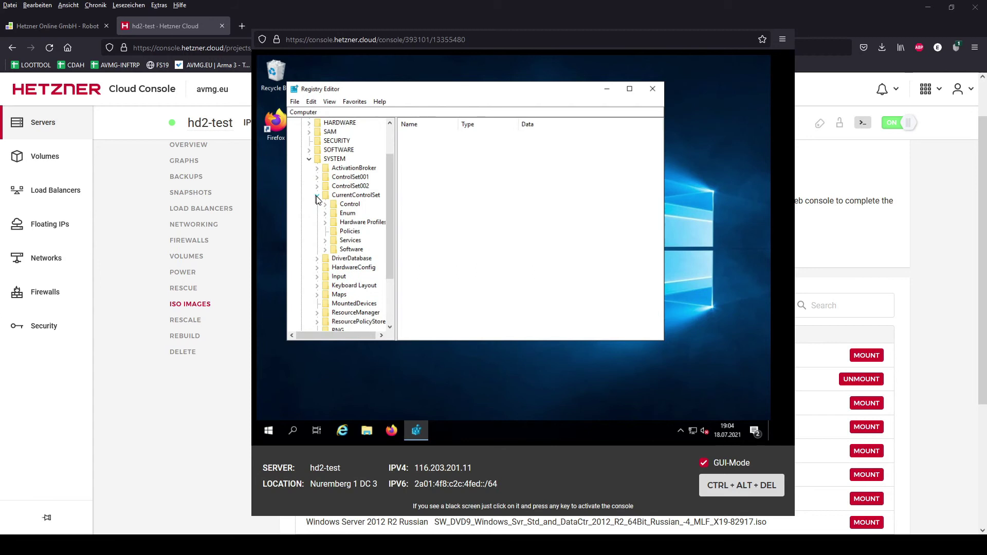
{"action": "left_click", "coordinate": [326, 241]}
- Find the Tcpip6 key under Services and open its Parameters subkey
{"action": "scroll", "coordinate": [360, 267], "scroll_direction": "down", "scroll_amount": 15}
{"action": "scroll", "coordinate": [360, 268], "scroll_direction": "down", "scroll_amount": 15}
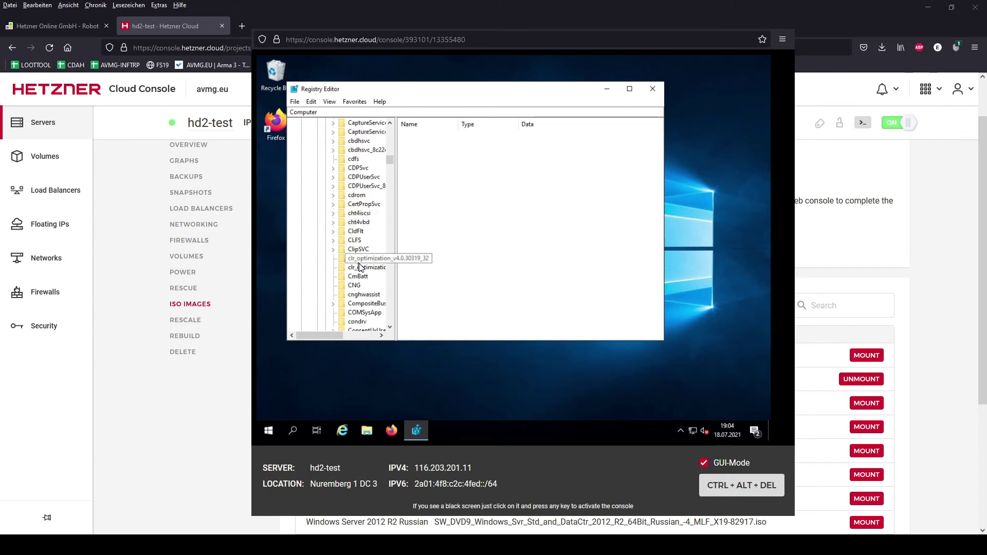
{"action": "scroll", "coordinate": [360, 267], "scroll_direction": "down", "scroll_amount": 15}
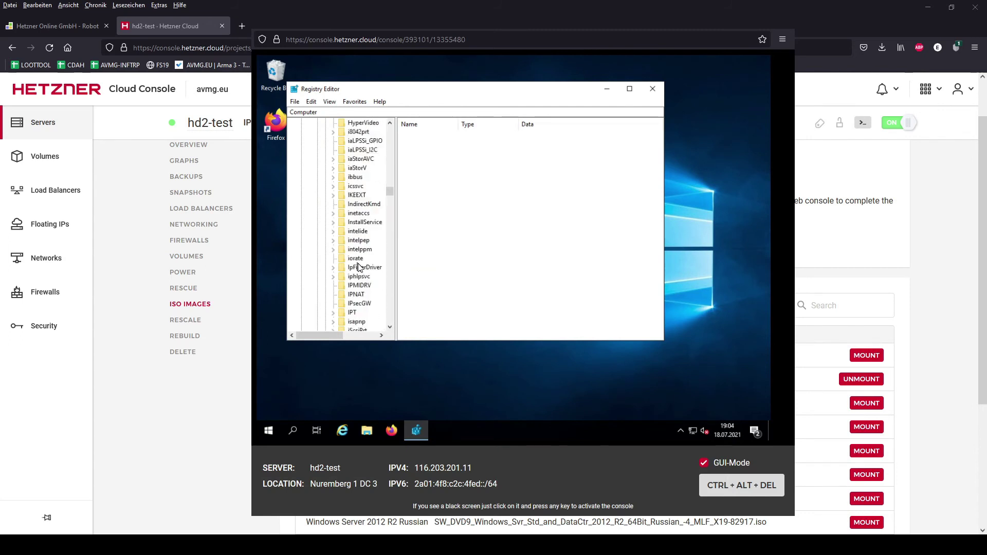
{"action": "scroll", "coordinate": [362, 267], "scroll_direction": "down", "scroll_amount": 15}
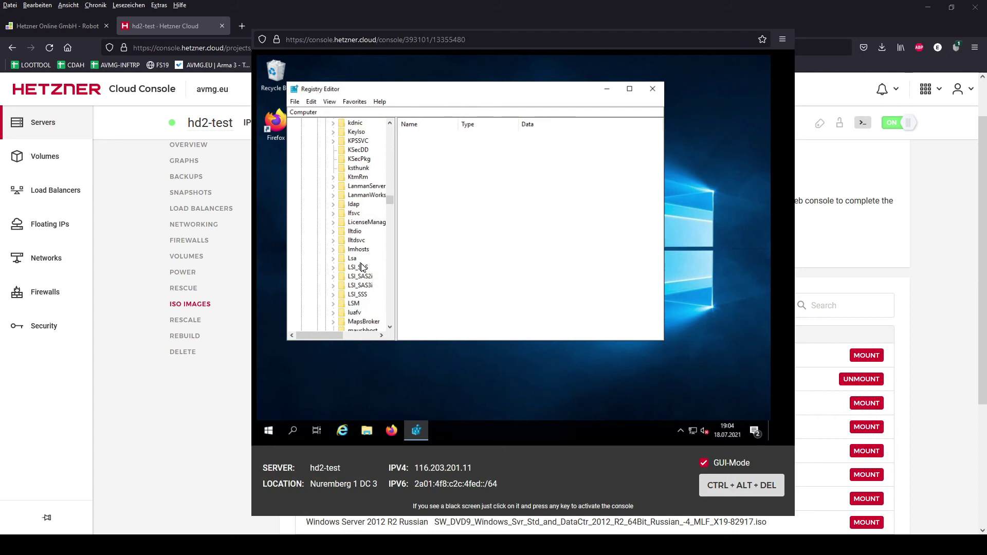
{"action": "scroll", "coordinate": [362, 267], "scroll_direction": "down", "scroll_amount": 15}
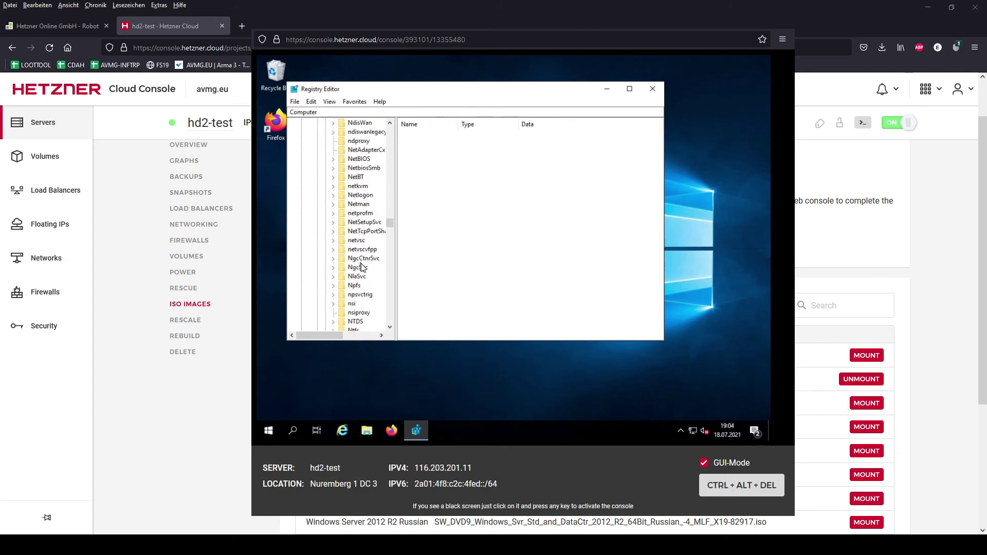
{"action": "scroll", "coordinate": [361, 267], "scroll_direction": "down", "scroll_amount": 15}
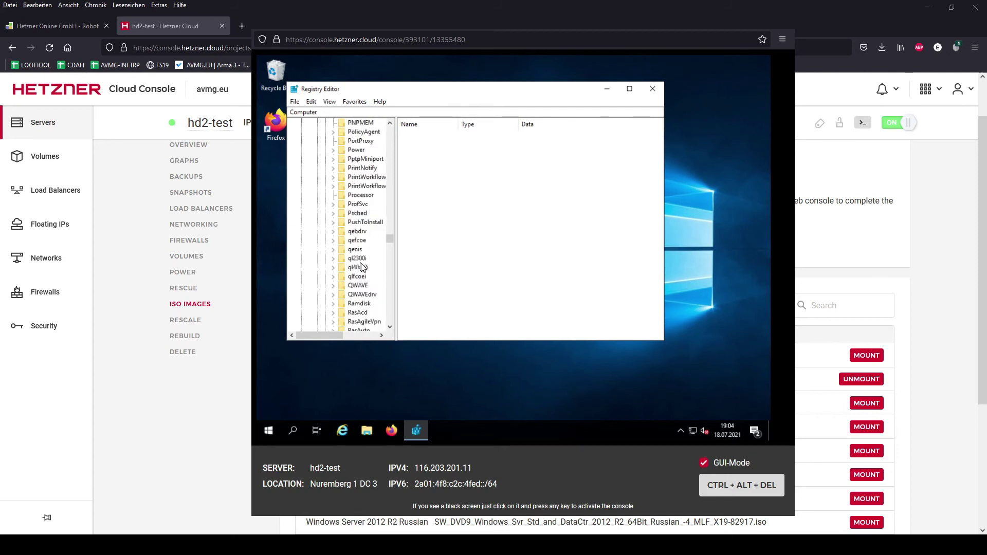
{"action": "scroll", "coordinate": [362, 268], "scroll_direction": "down", "scroll_amount": 18}
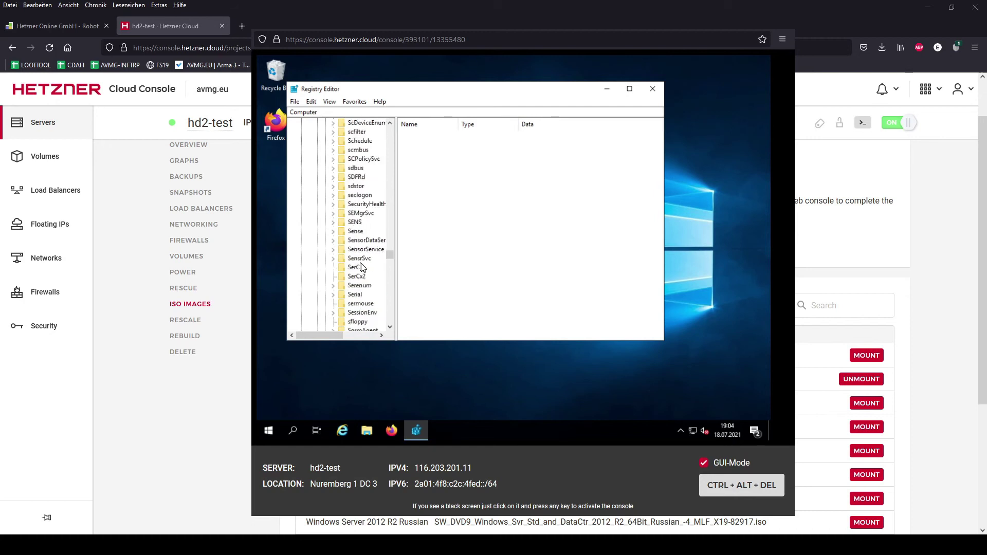
{"action": "scroll", "coordinate": [361, 267], "scroll_direction": "down", "scroll_amount": 10}
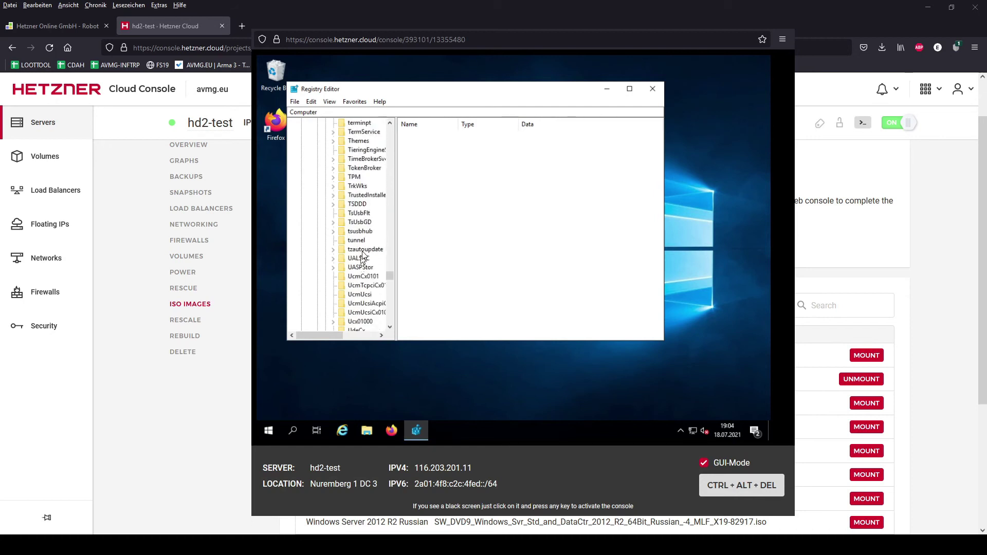
{"action": "scroll", "coordinate": [364, 247], "scroll_direction": "up", "scroll_amount": 6}
{"action": "left_click", "coordinate": [359, 241]}
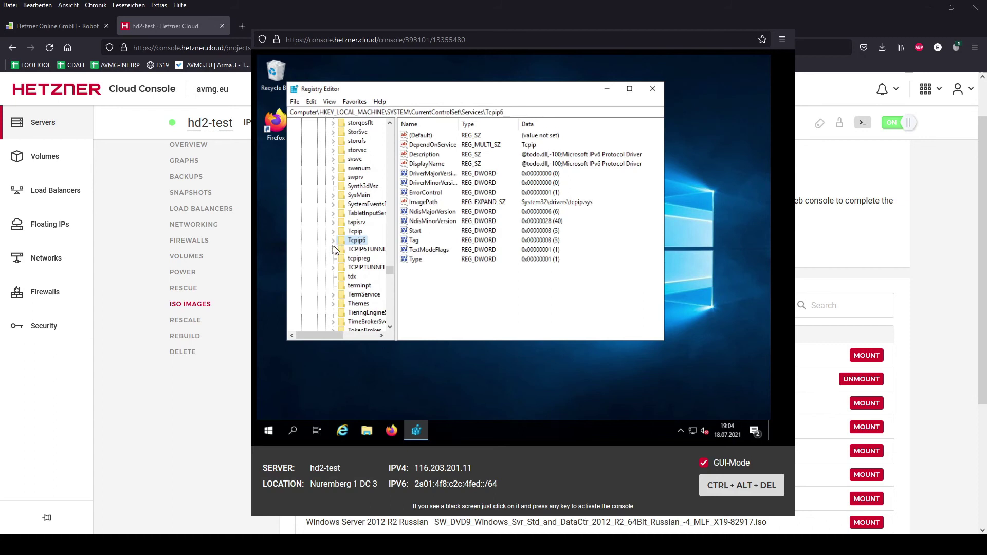
{"action": "left_click", "coordinate": [334, 241]}
{"action": "left_click", "coordinate": [353, 259]}
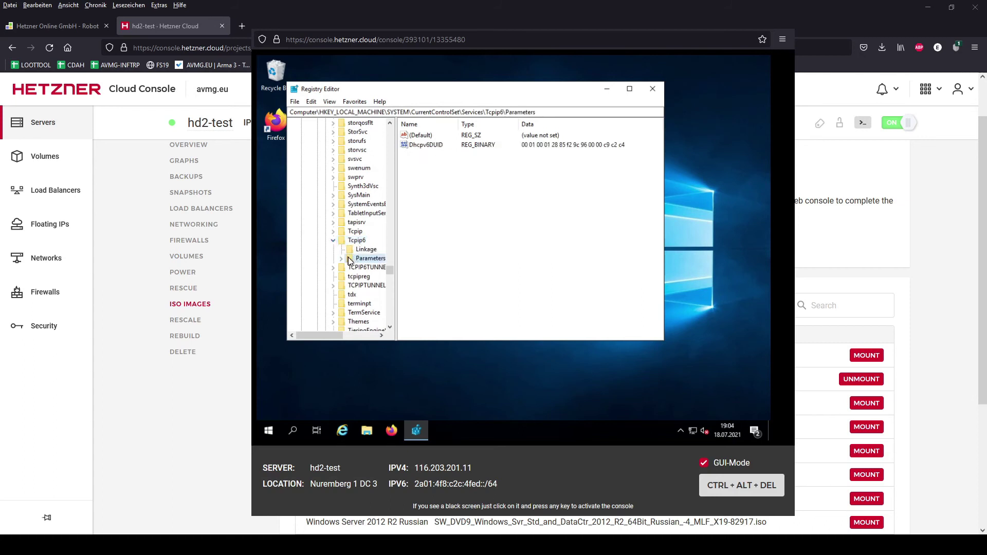
- Create a new DWORD (32-bit) value named DisabledComponents in Parameters
{"action": "right_click", "coordinate": [424, 170]}
{"action": "mouse_move", "coordinate": [463, 176]}
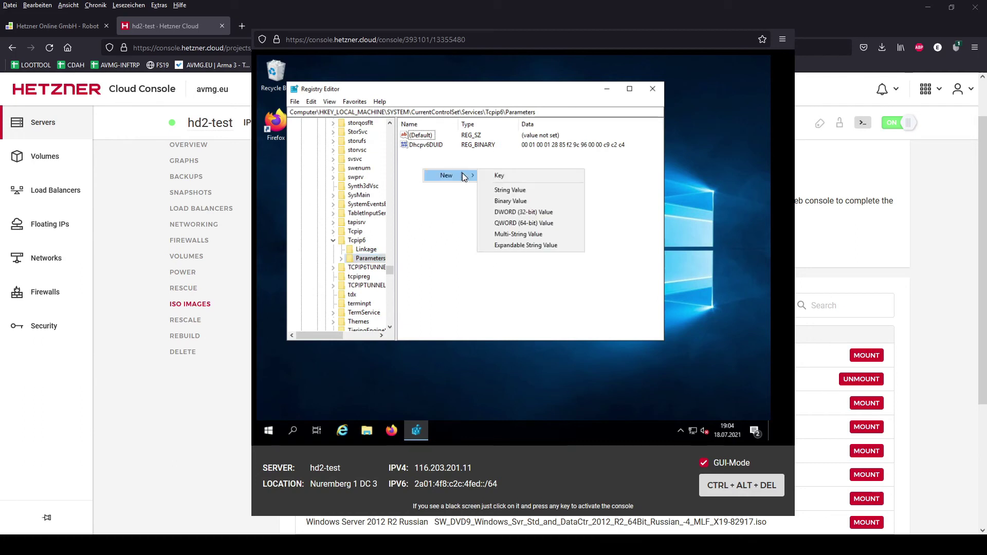
{"action": "left_click", "coordinate": [530, 213]}
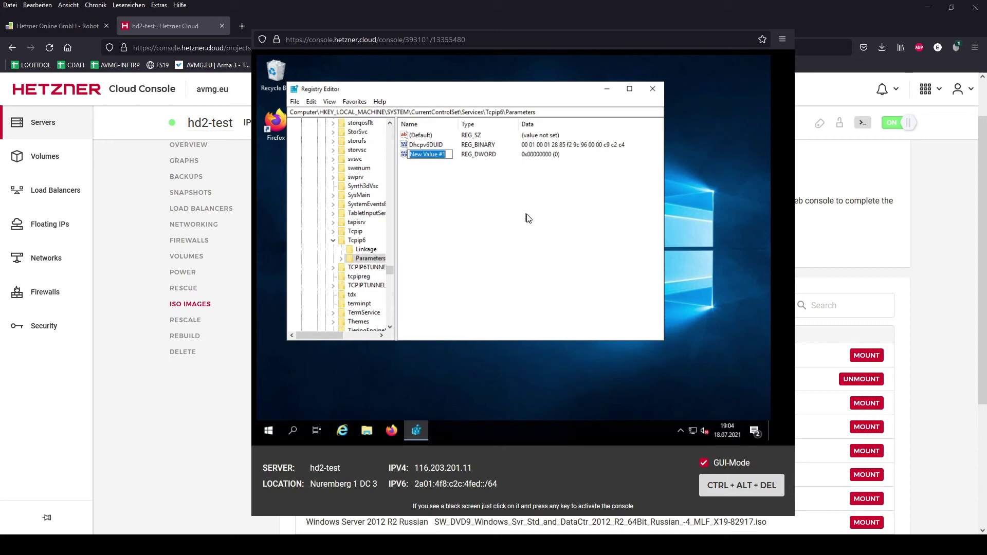
{"action": "type", "text": "DisabledComponents"}
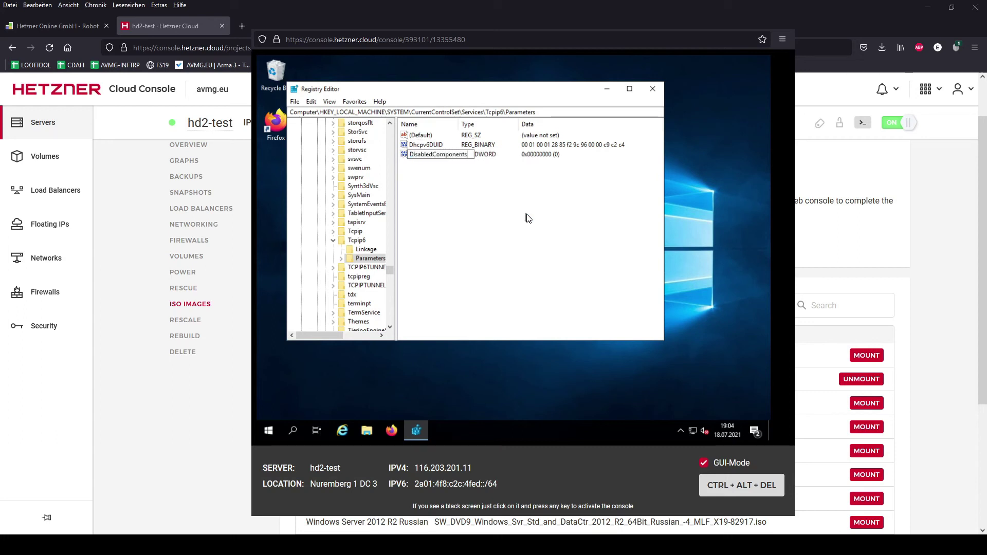
{"action": "key", "text": "Return"}
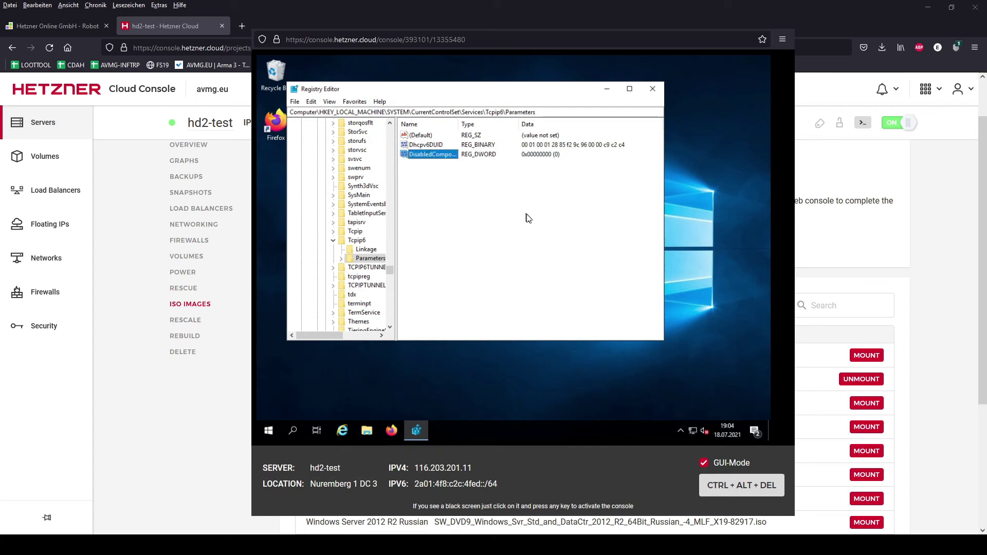
{"action": "double_click", "coordinate": [472, 125]}
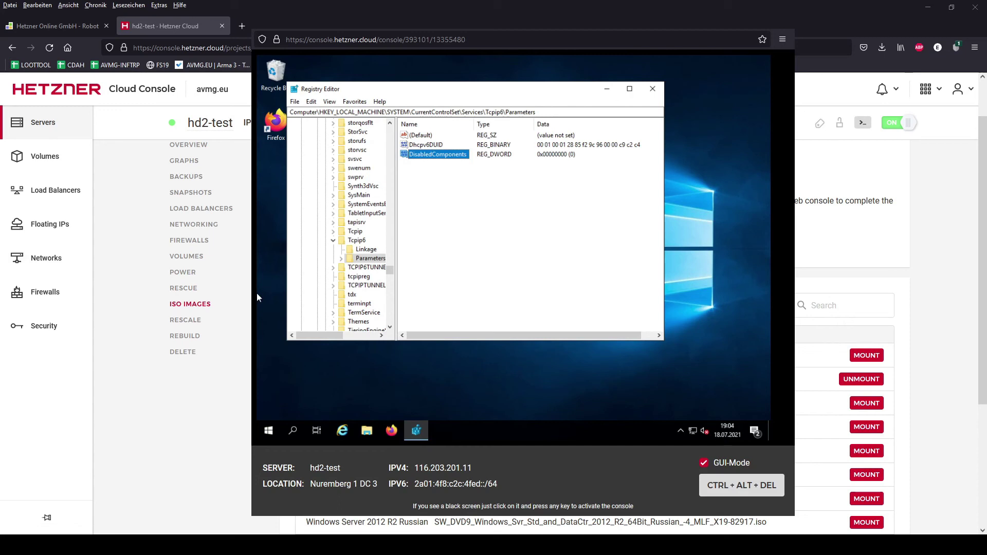
- Toggle Registry Editor's key path display off and on, then select the full key path
{"action": "left_click", "coordinate": [312, 102]}
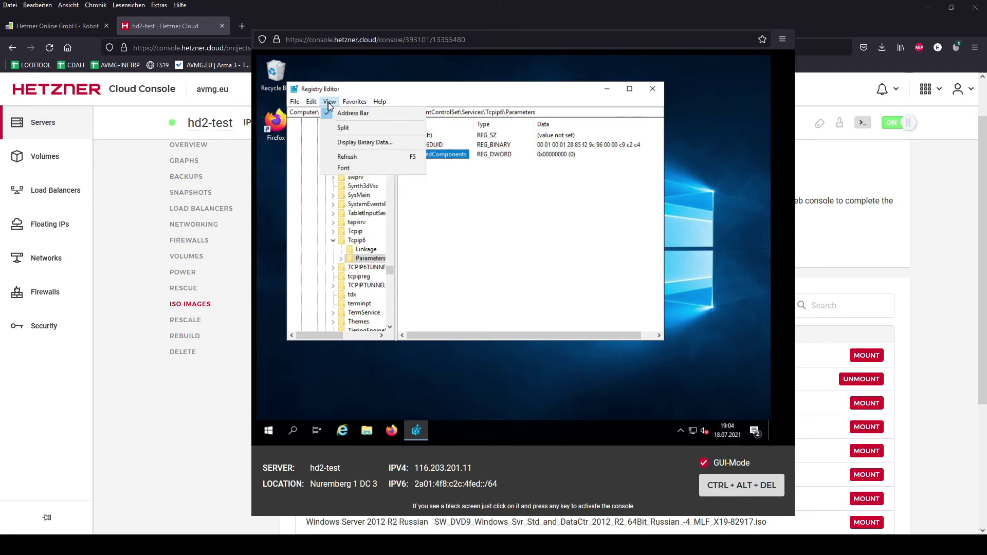
{"action": "left_click", "coordinate": [329, 102]}
{"action": "left_click", "coordinate": [294, 102]}
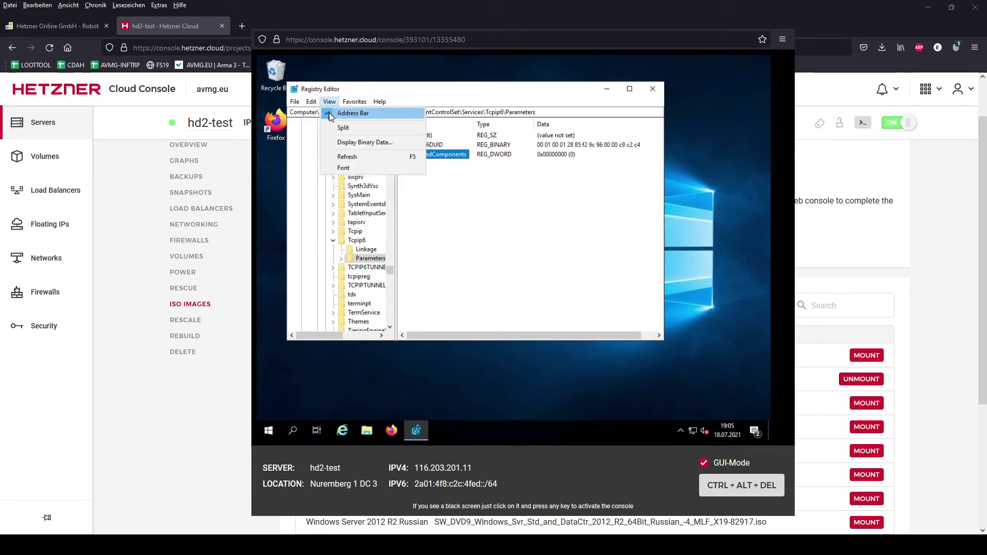
{"action": "left_click", "coordinate": [329, 112]}
{"action": "left_click", "coordinate": [329, 102]}
{"action": "left_click", "coordinate": [339, 114]}
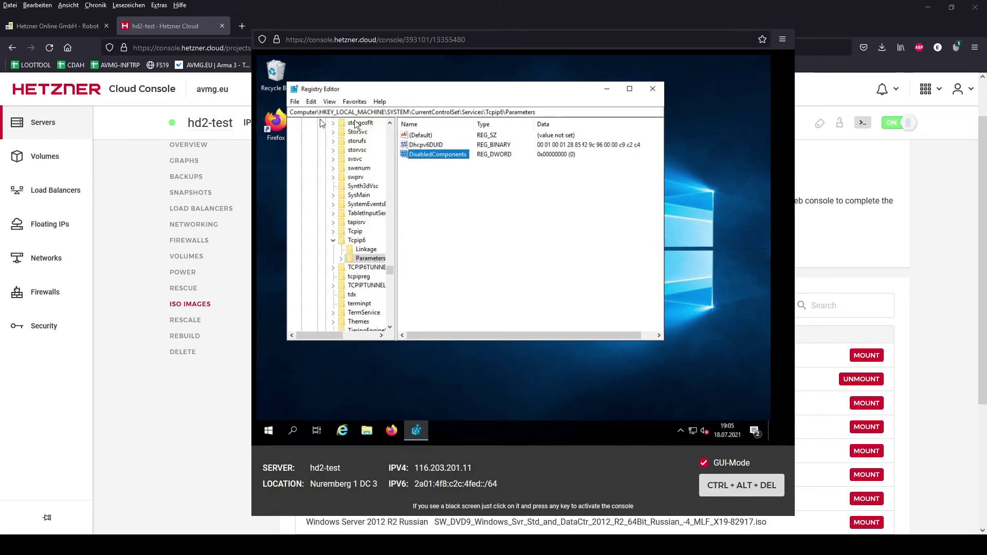
{"action": "left_click", "coordinate": [543, 113]}
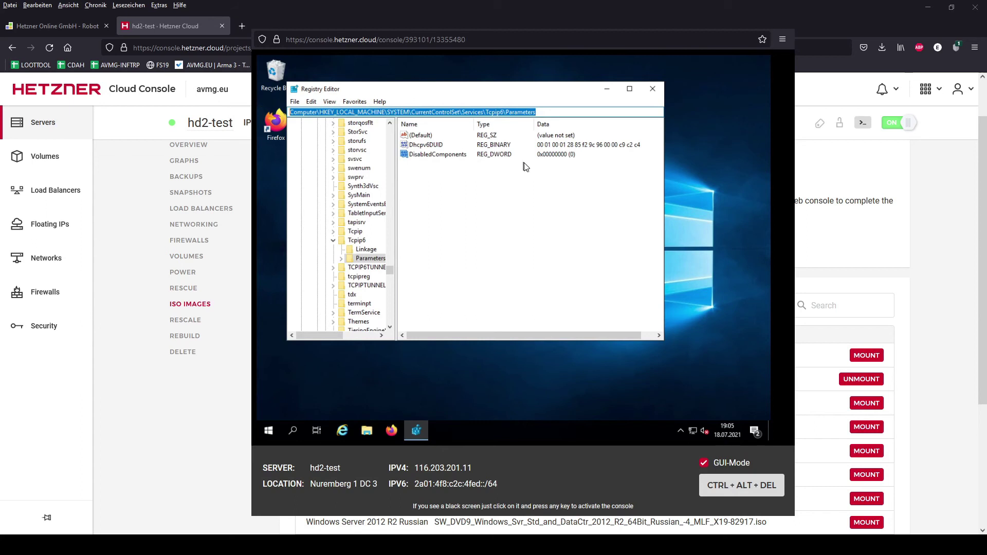
- Set DisabledComponents' value data to ffffffff
{"action": "double_click", "coordinate": [455, 155]}
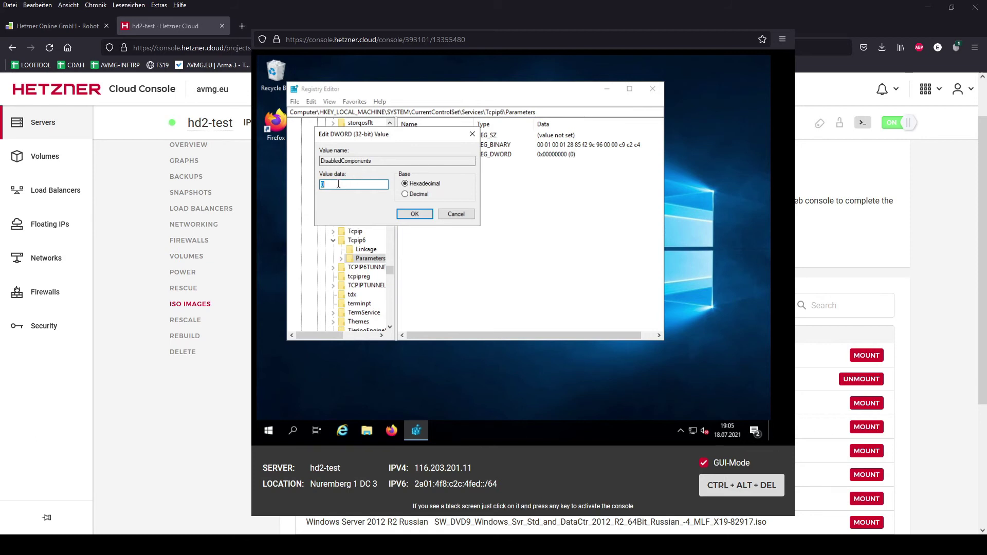
{"action": "type", "text": "ffffffff"}
{"action": "left_click", "coordinate": [411, 214]}
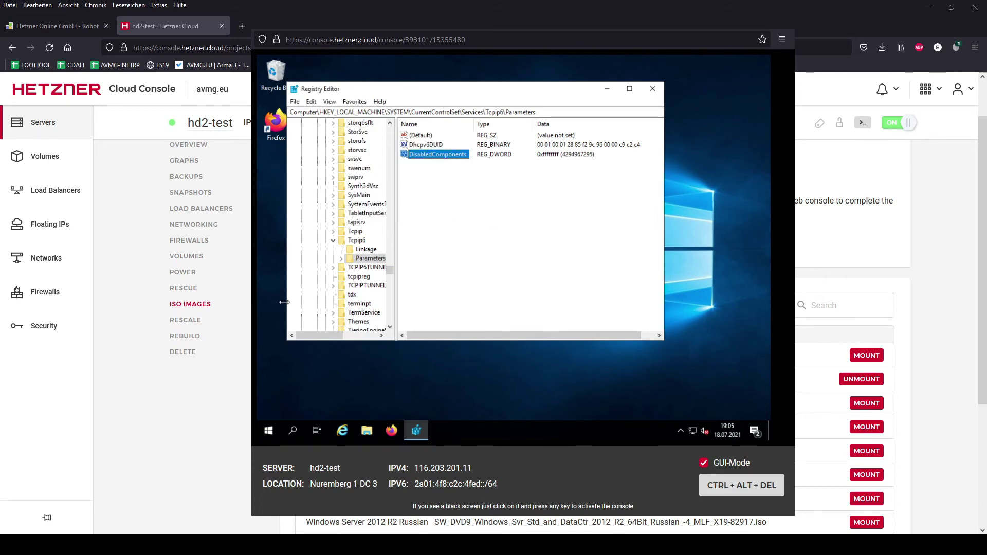
- Close Registry Editor and restart the server with reason Other (Planned)
{"action": "left_click", "coordinate": [653, 89]}
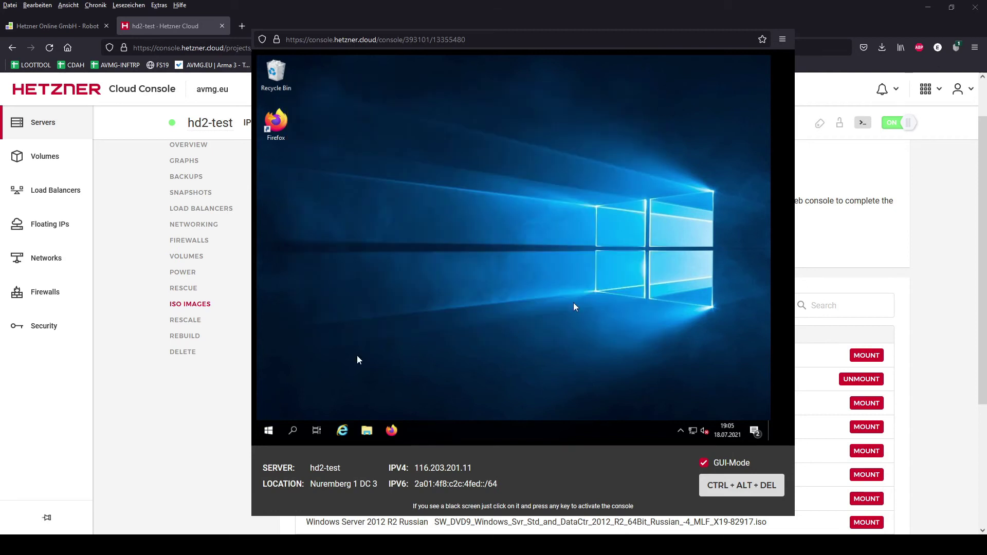
{"action": "left_click", "coordinate": [268, 432]}
{"action": "left_click", "coordinate": [268, 409]}
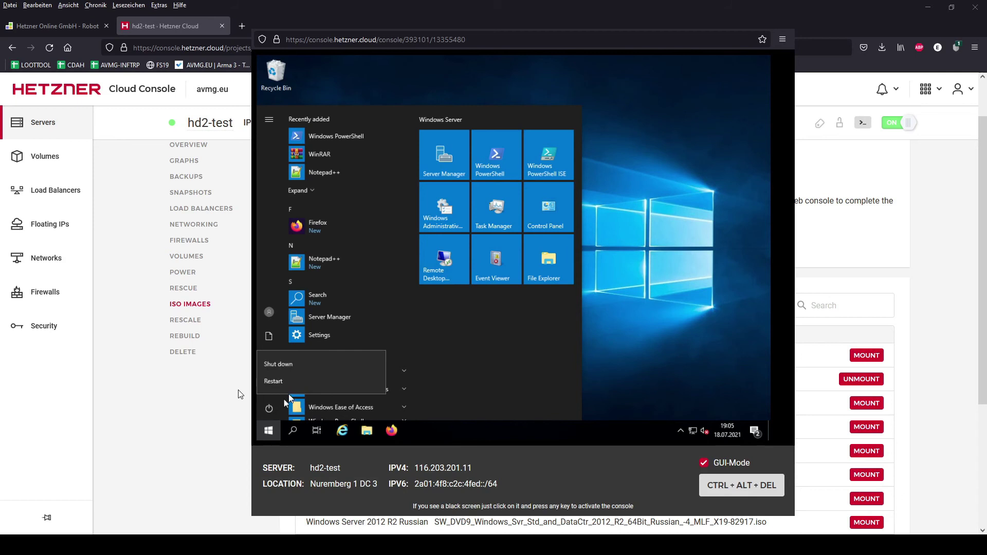
{"action": "left_click", "coordinate": [283, 386]}
{"action": "left_click", "coordinate": [314, 355]}
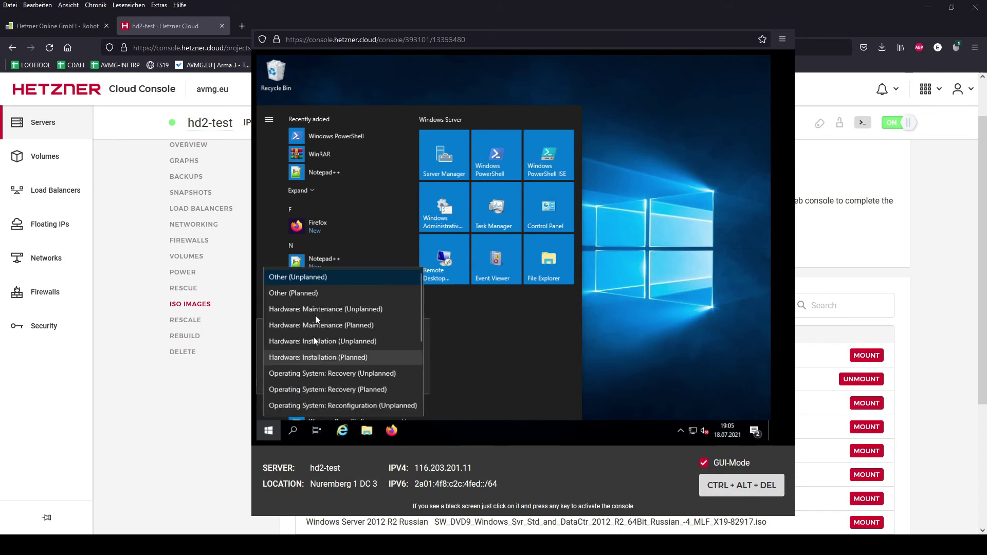
{"action": "left_click", "coordinate": [313, 294]}
{"action": "left_click", "coordinate": [404, 379]}
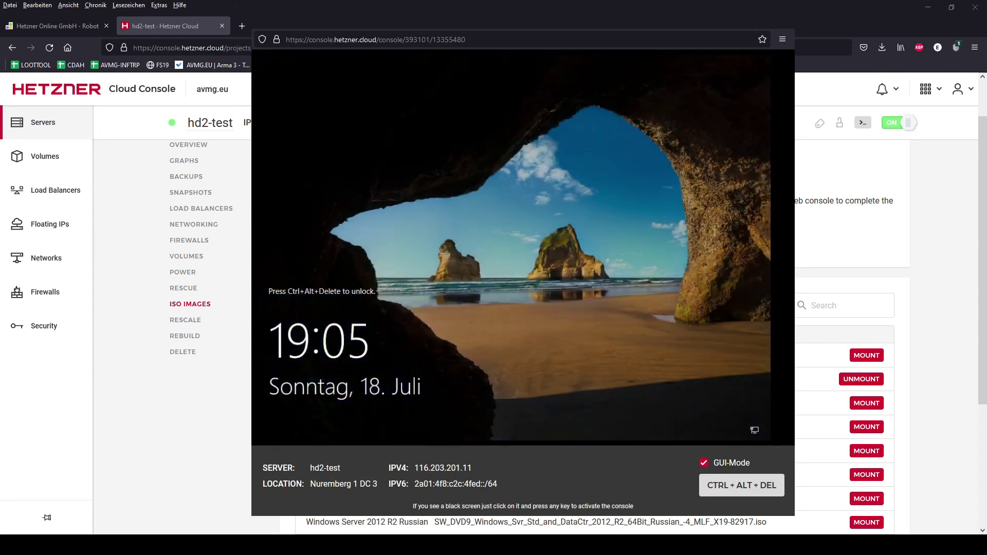
- Sign back in as Administrator with the account password
{"action": "left_click", "coordinate": [743, 489]}
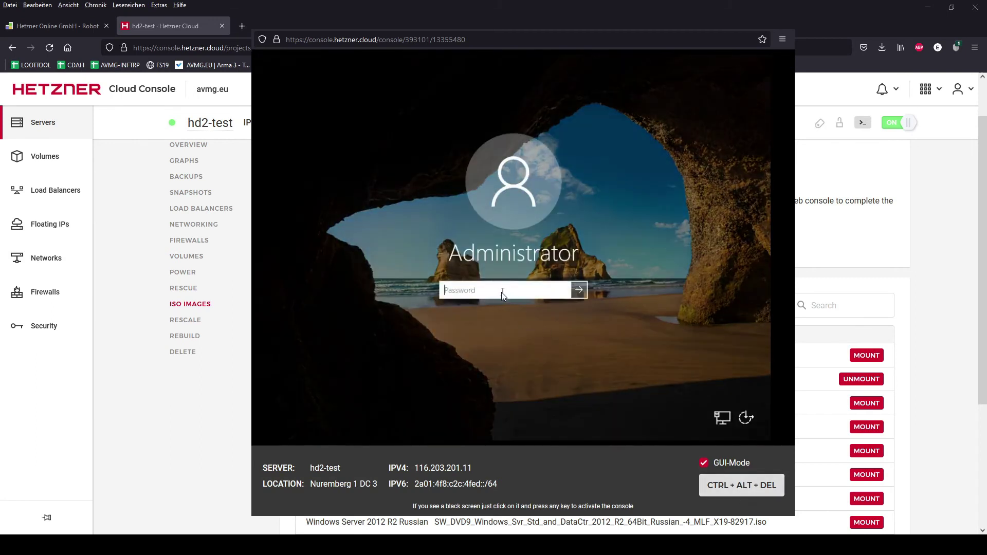
{"action": "type", "text": "••••••"}
{"action": "key", "text": "Return"}
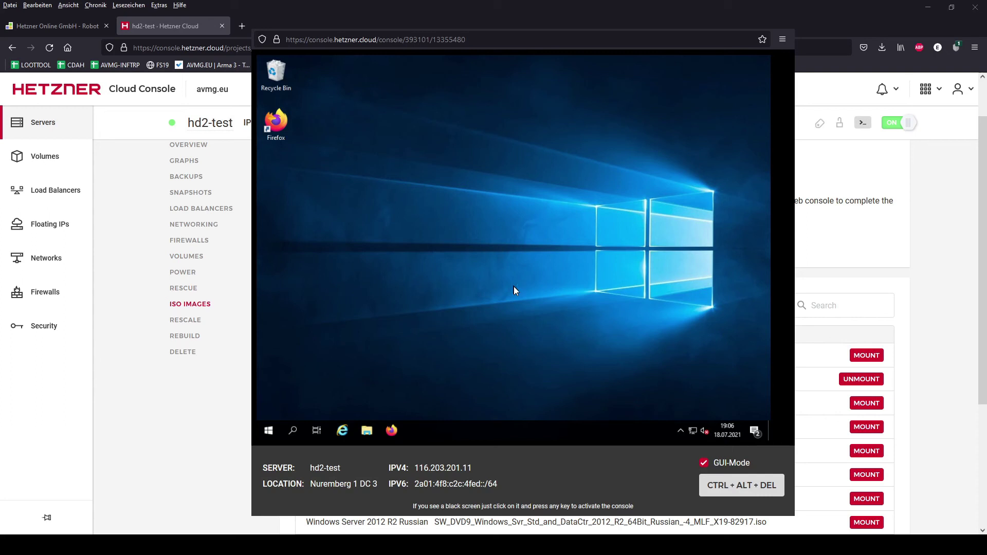
- Run 'netsh int ip reset resetlog.txt' in an administrator command prompt
{"action": "left_click", "coordinate": [294, 435]}
{"action": "type", "text": "cmd"}
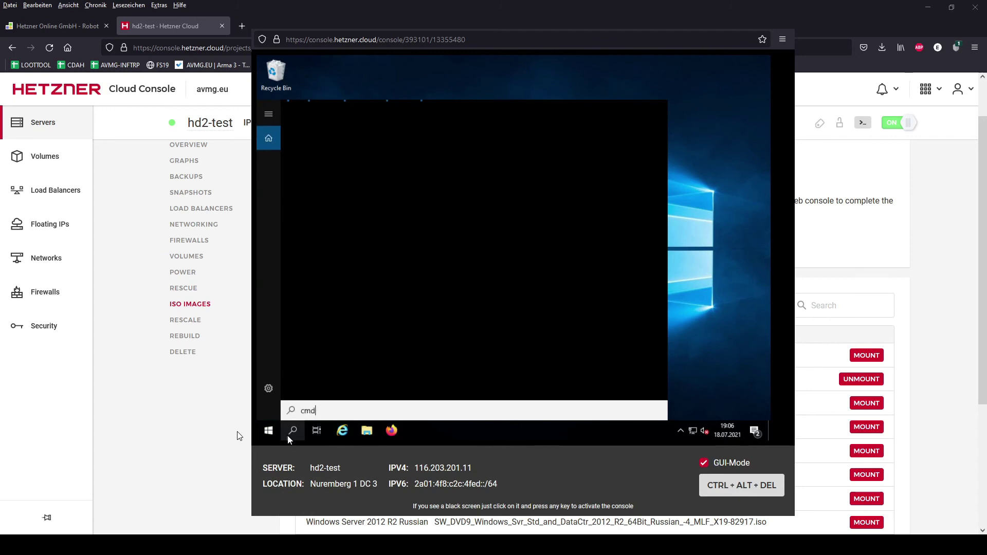
{"action": "key", "text": "Return"}
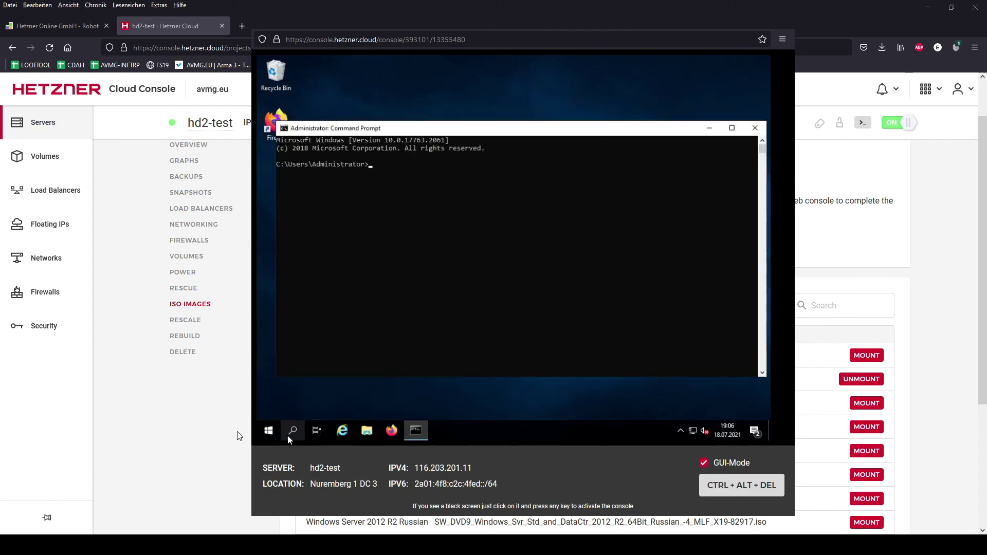
{"action": "type", "text": "netsh int ip reset resetlog.txt"}
{"action": "key", "text": "Return"}
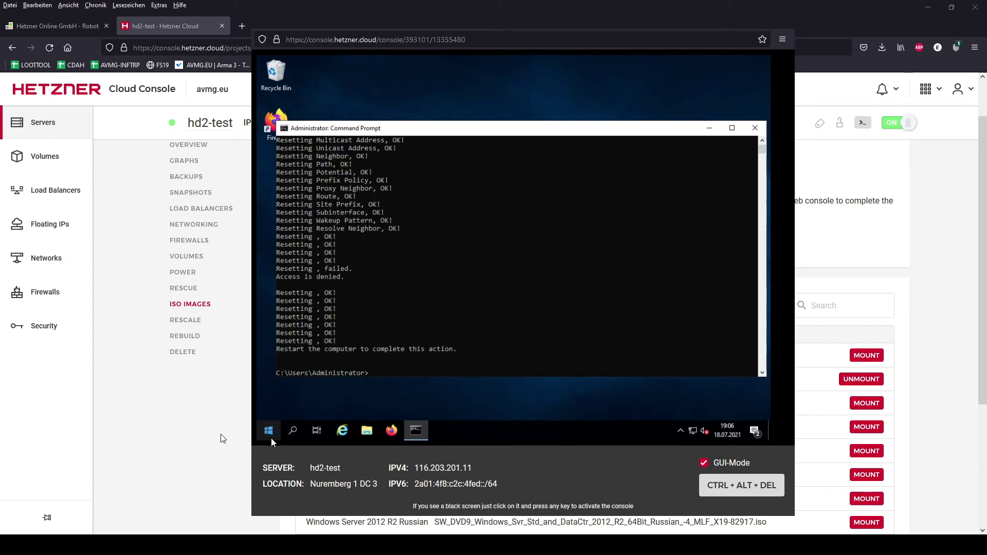
- Restart the server with reason Other (Planned)
{"action": "left_click", "coordinate": [268, 431]}
{"action": "left_click", "coordinate": [269, 409]}
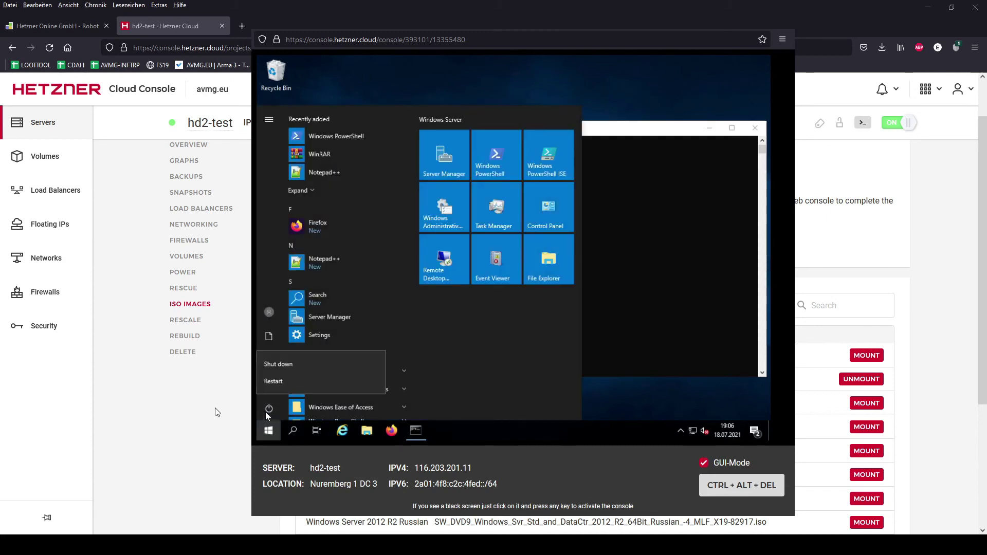
{"action": "left_click", "coordinate": [273, 383]}
{"action": "left_click", "coordinate": [301, 357]}
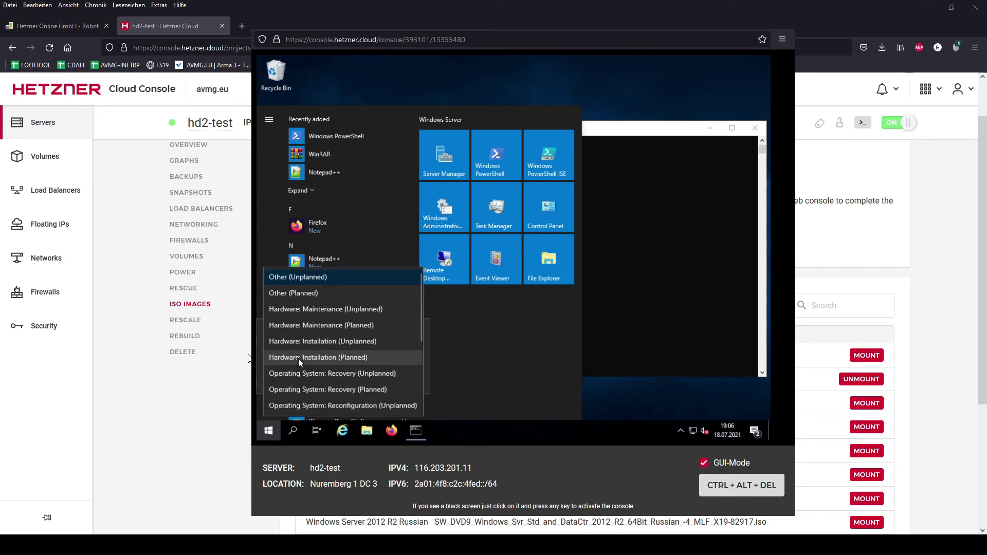
{"action": "left_click", "coordinate": [309, 293]}
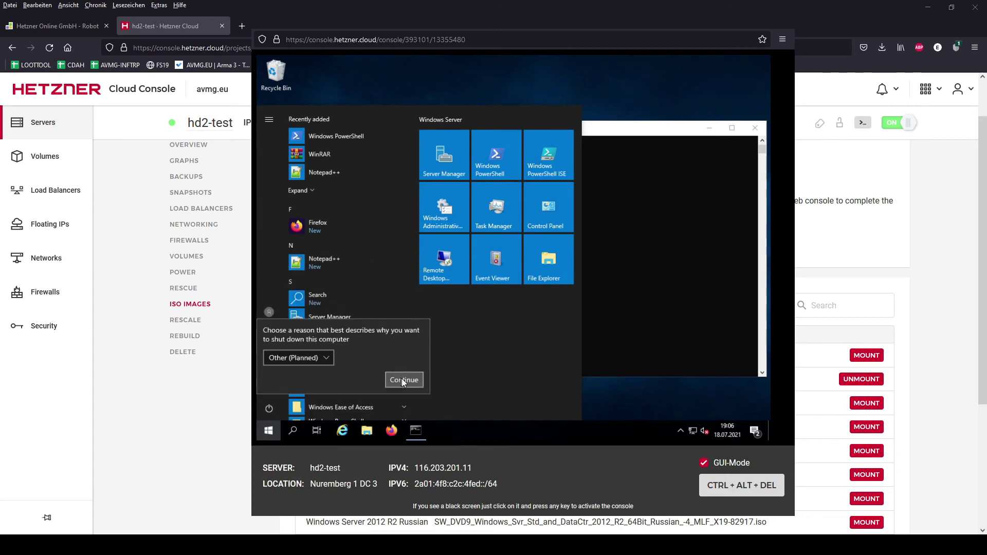
{"action": "left_click", "coordinate": [402, 380]}
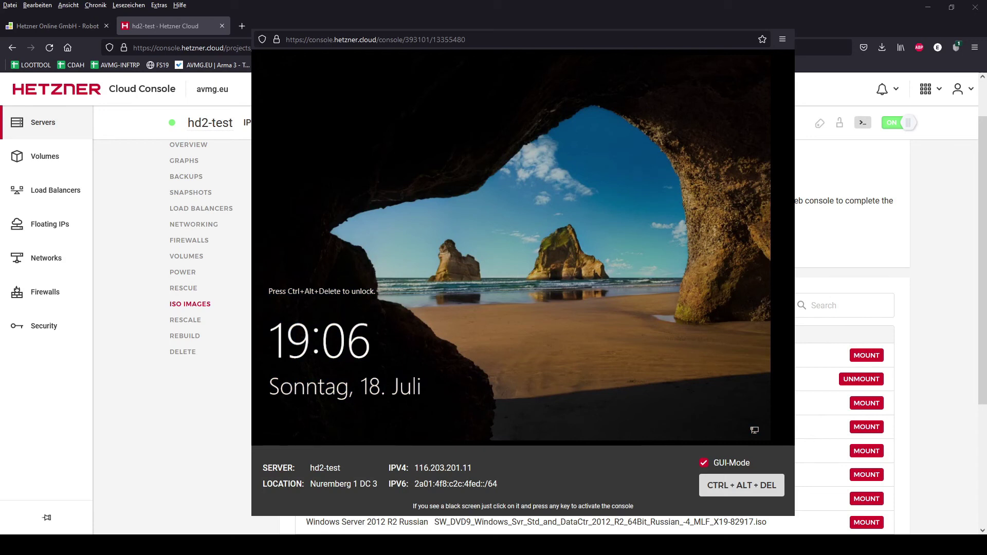
- Sign in as Administrator, retyping the password after an incorrect attempt
{"action": "left_click", "coordinate": [743, 486]}
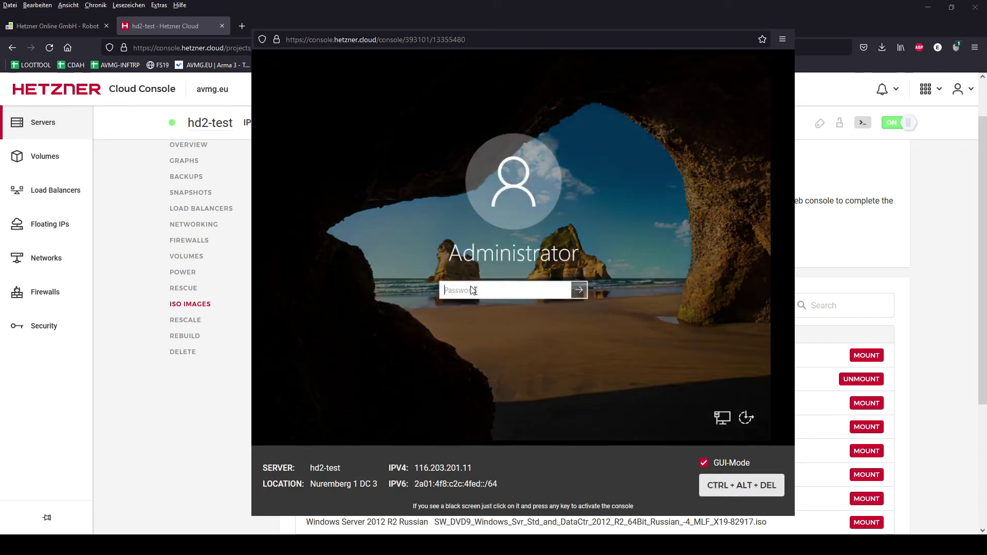
{"action": "left_click", "coordinate": [468, 291]}
{"action": "type", "text": "•••••••"}
{"action": "key", "text": "Return"}
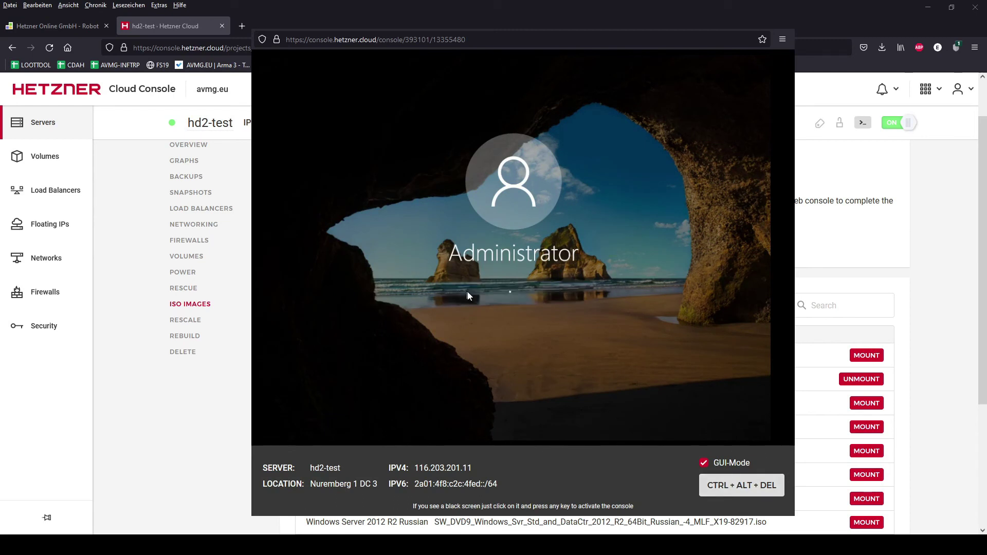
{"action": "key", "text": "Return"}
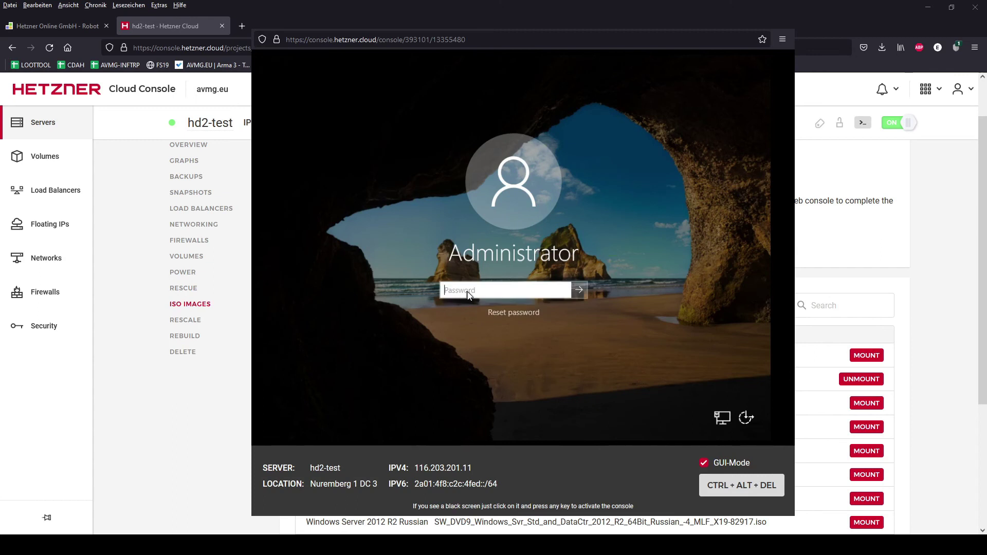
{"action": "type", "text": "••••••••"}
{"action": "key", "text": "Return"}
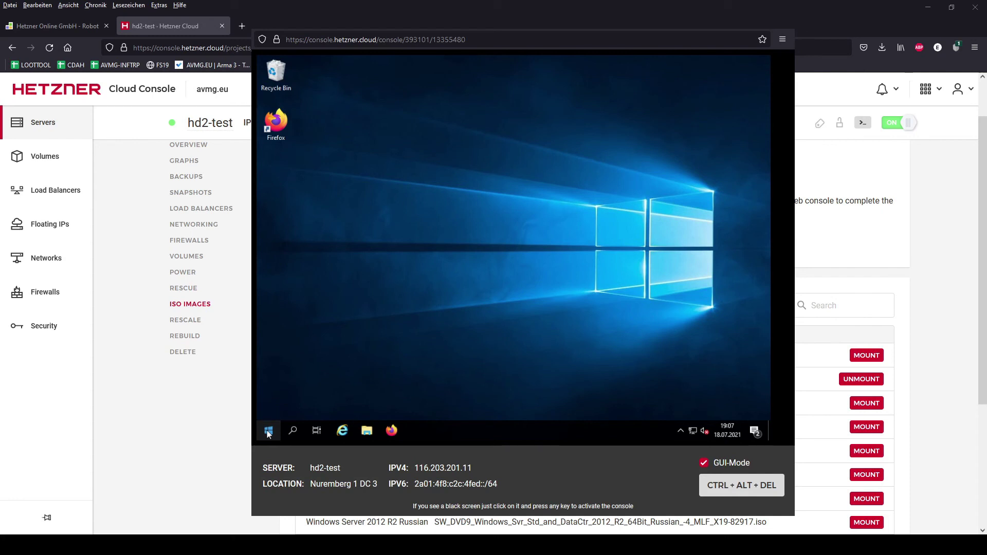
- Load rprclan.com in the server's Firefox, then close Firefox
{"action": "left_click", "coordinate": [396, 435]}
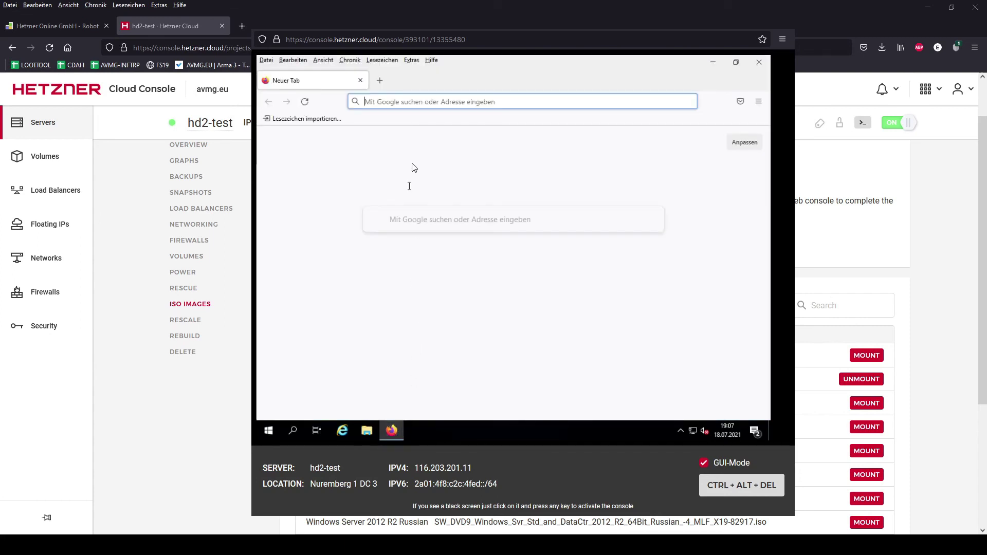
{"action": "left_click", "coordinate": [431, 105]}
{"action": "type", "text": "rpr"}
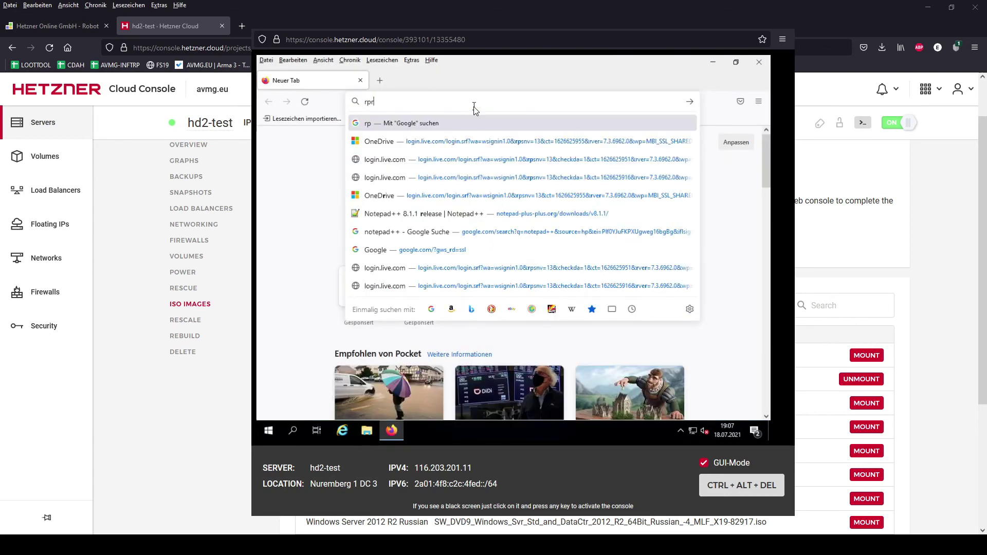
{"action": "type", "text": "clan.com"}
{"action": "key", "text": "Return"}
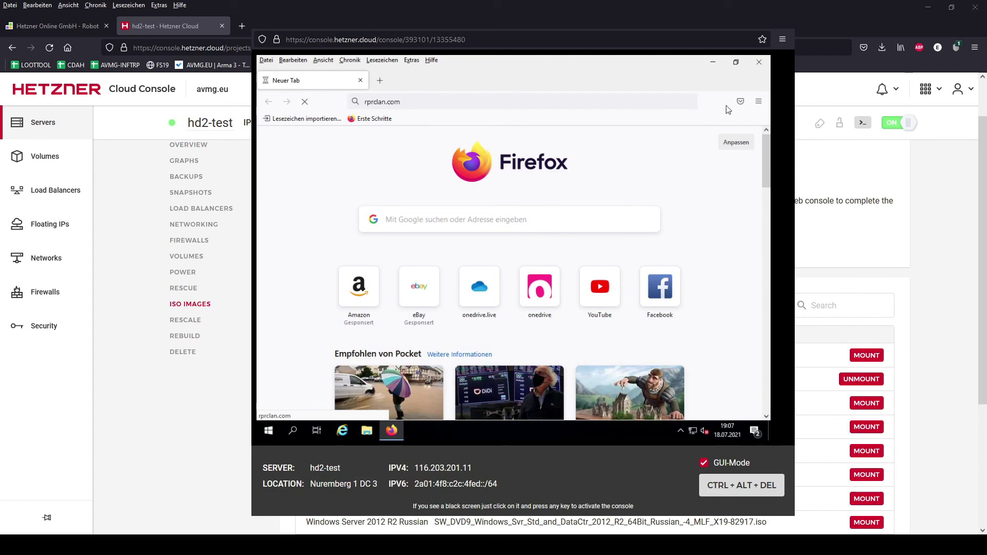
{"action": "left_click", "coordinate": [759, 63]}
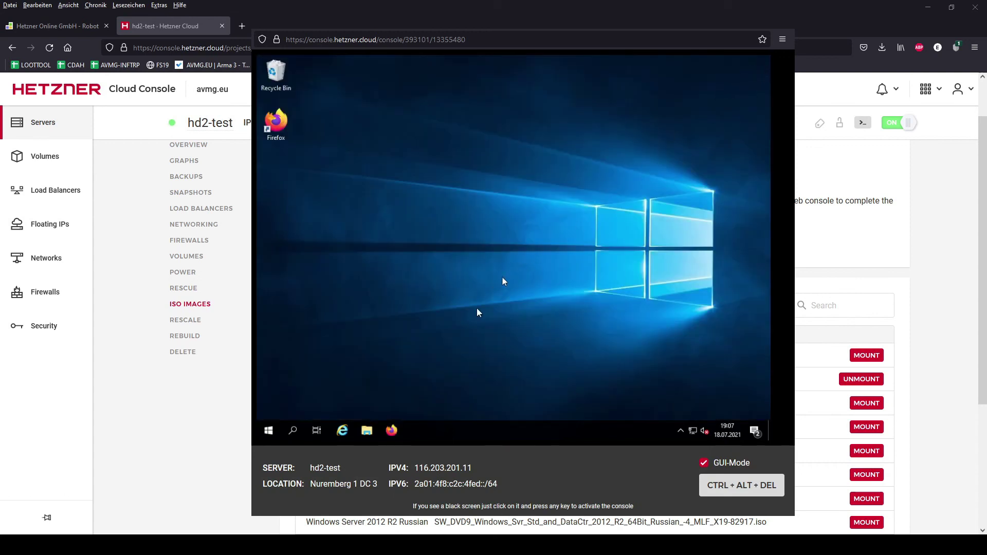
- Browse to C:\Windows\System32\drivers\etc in File Explorer
{"action": "left_click", "coordinate": [365, 435]}
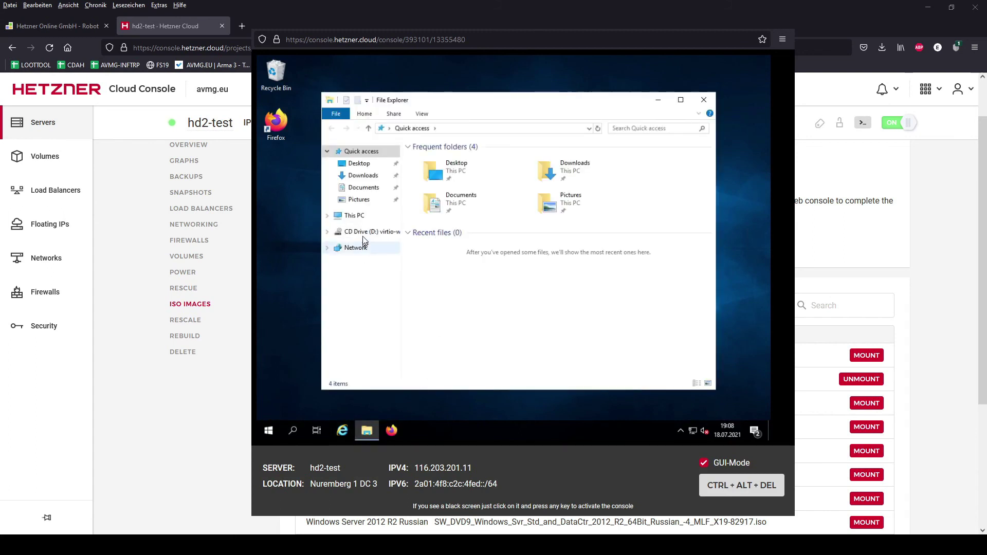
{"action": "left_click", "coordinate": [350, 215]}
{"action": "left_click", "coordinate": [450, 296]}
{"action": "double_click", "coordinate": [449, 297]}
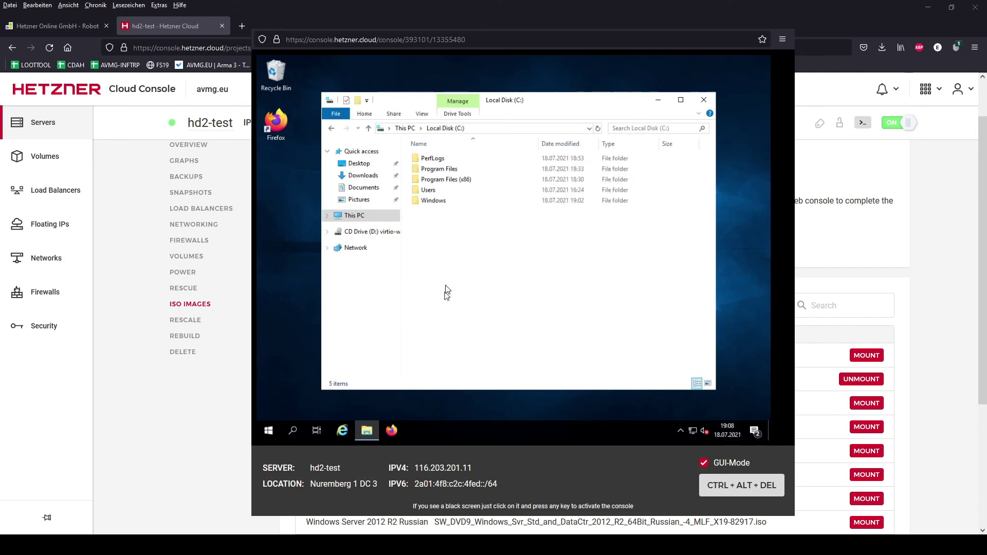
{"action": "double_click", "coordinate": [446, 202]}
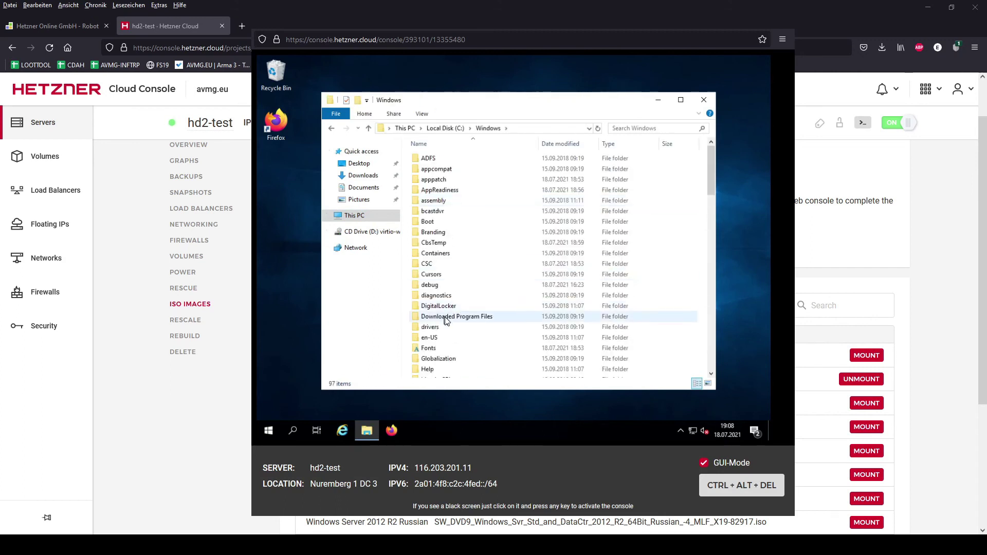
{"action": "key", "text": "s"}
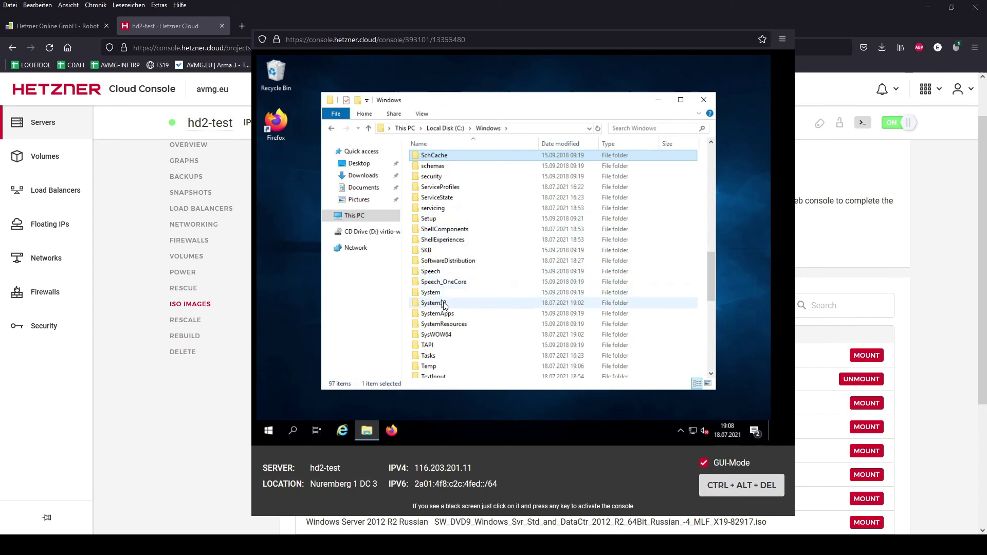
{"action": "left_click", "coordinate": [445, 304]}
{"action": "double_click", "coordinate": [446, 303]}
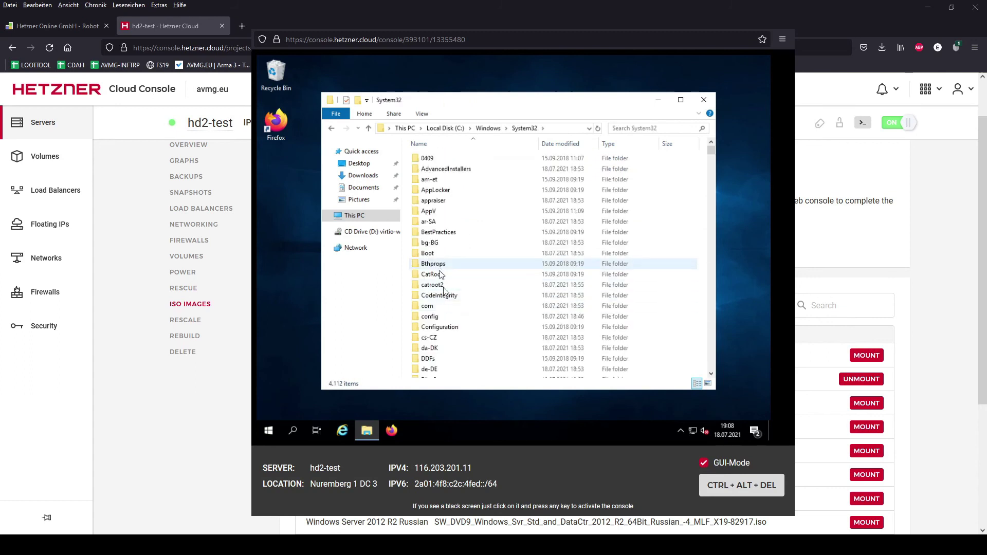
{"action": "left_click", "coordinate": [439, 358]}
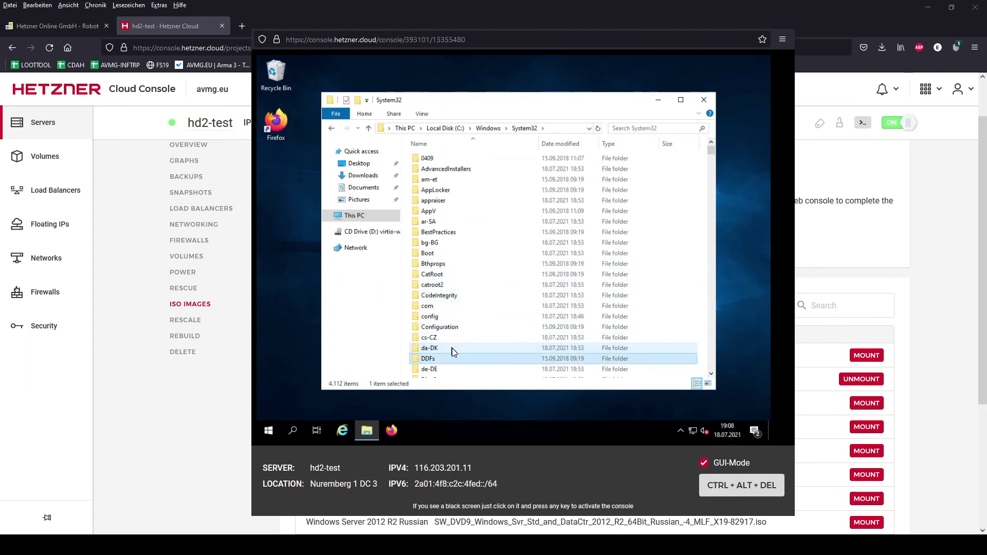
{"action": "scroll", "coordinate": [440, 355], "scroll_direction": "down", "scroll_amount": 3}
{"action": "double_click", "coordinate": [438, 318]}
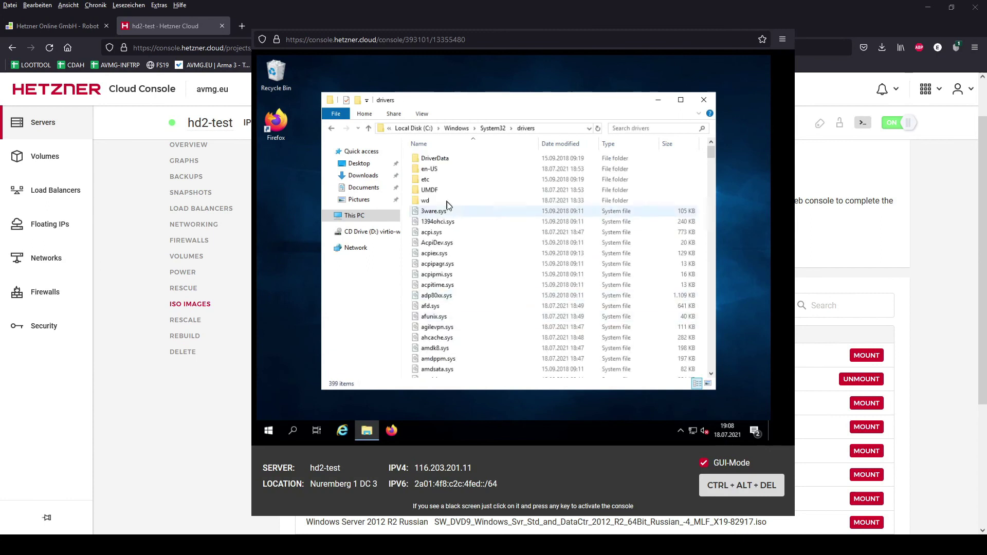
{"action": "double_click", "coordinate": [435, 182]}
- Move hosts to the desktop, open it in Notepad++, and add '65.112.86.186 hd2.available.gamespy.com'
{"action": "left_click_drag", "start_coordinate": [430, 160], "coordinate": [476, 127]}
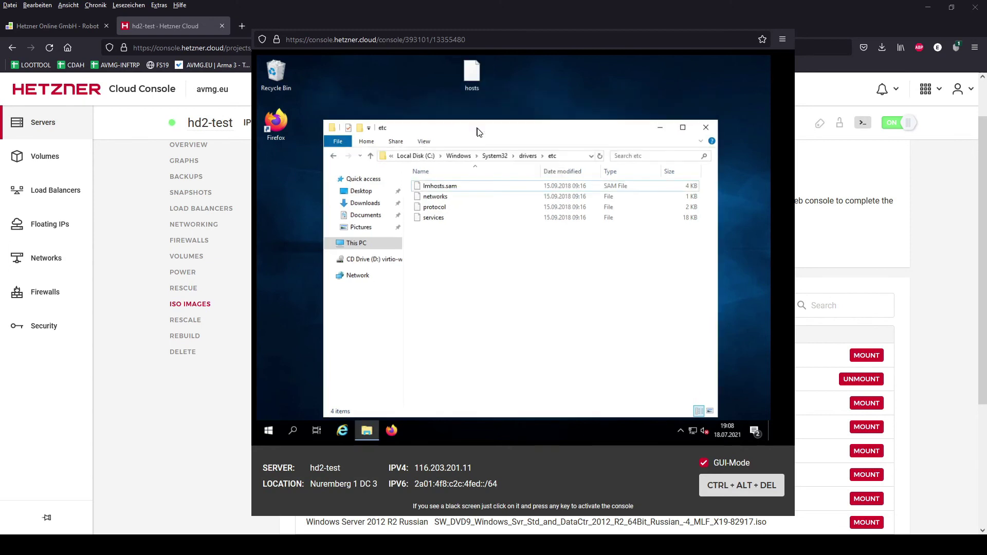
{"action": "right_click", "coordinate": [470, 84]}
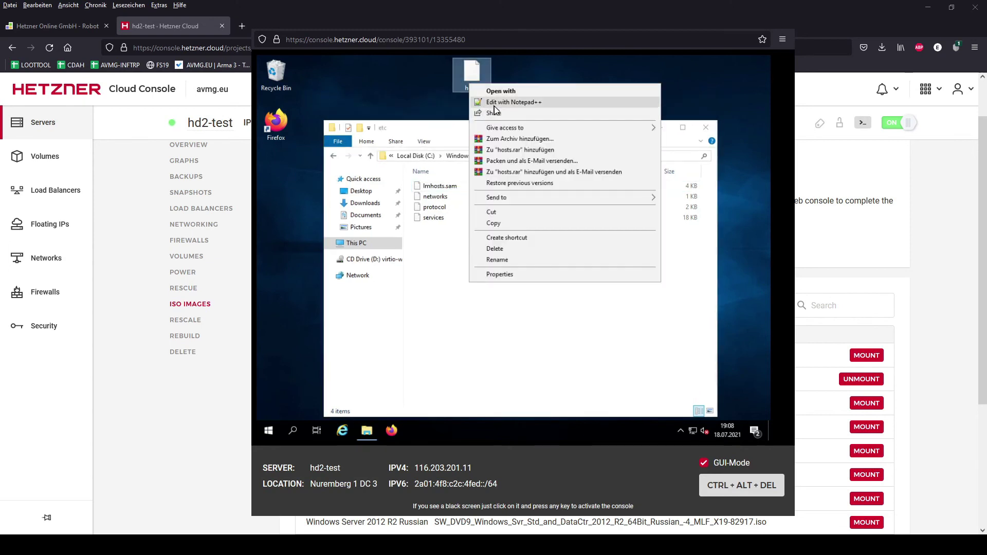
{"action": "left_click", "coordinate": [494, 104]}
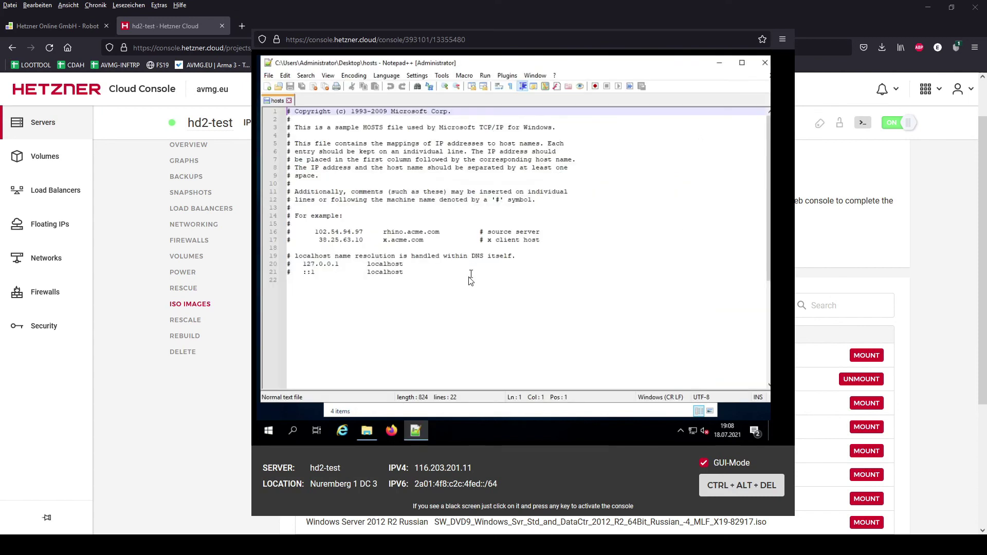
{"action": "type", "text": "65.112"}
{"action": "type", "text": ".86"}
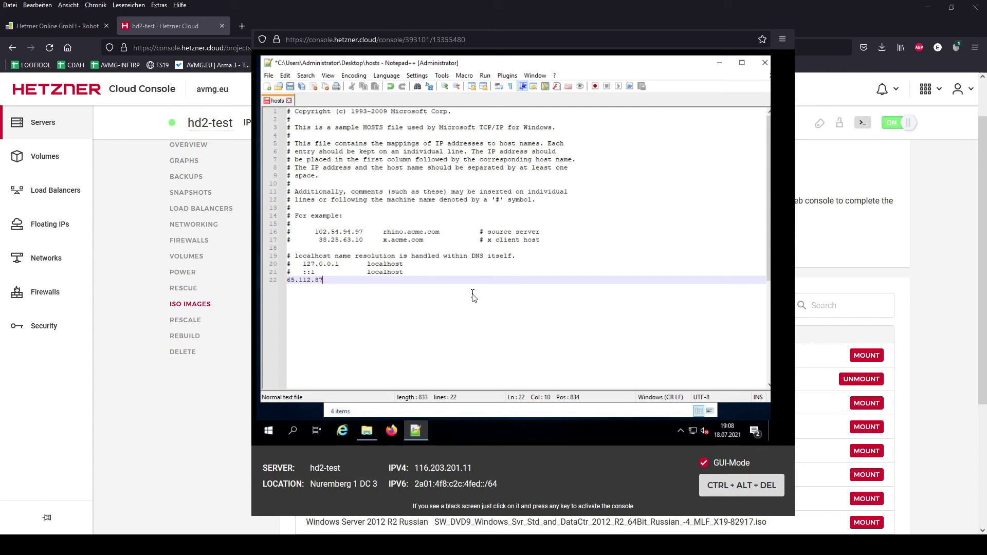
{"action": "type", "text": ".186"}
{"action": "key", "text": "Tab"}
{"action": "type", "text": "hd2.a"}
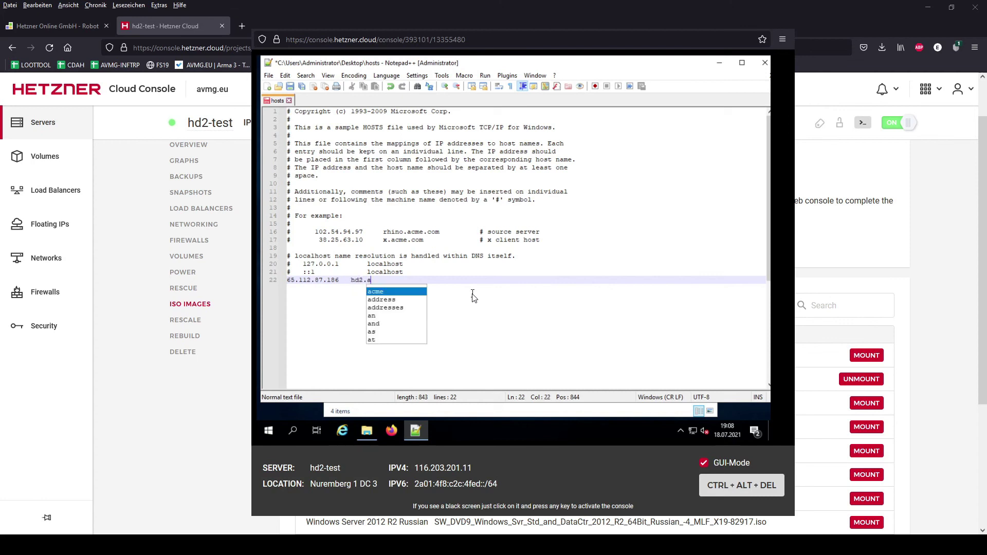
{"action": "type", "text": "vailable"}
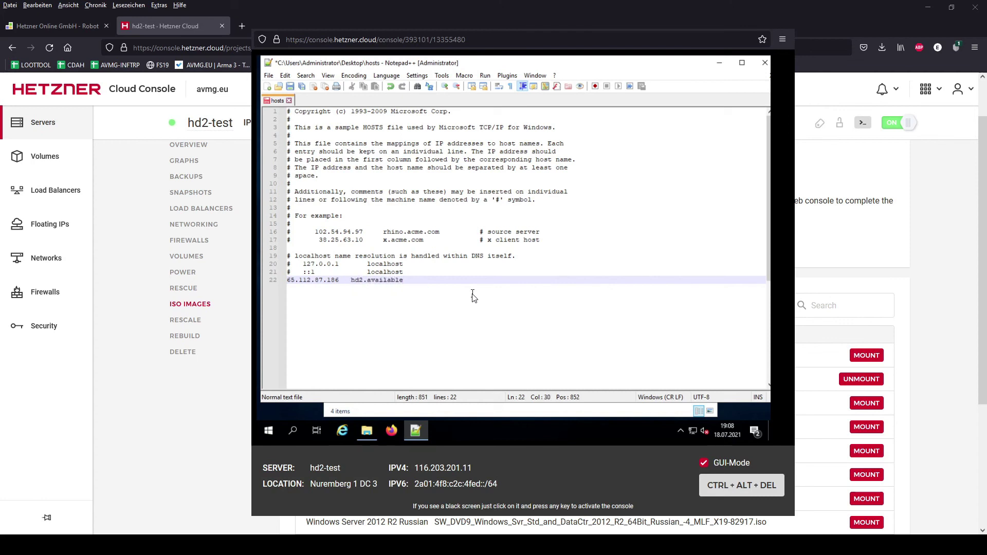
{"action": "type", "text": ".gamespy.com"}
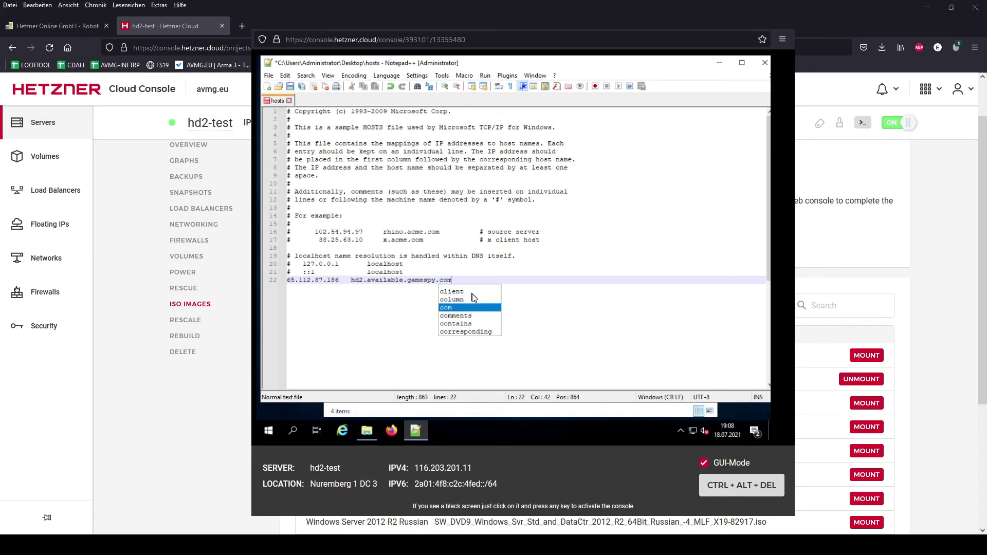
{"action": "key", "text": "Escape"}
{"action": "key", "text": "Return"}
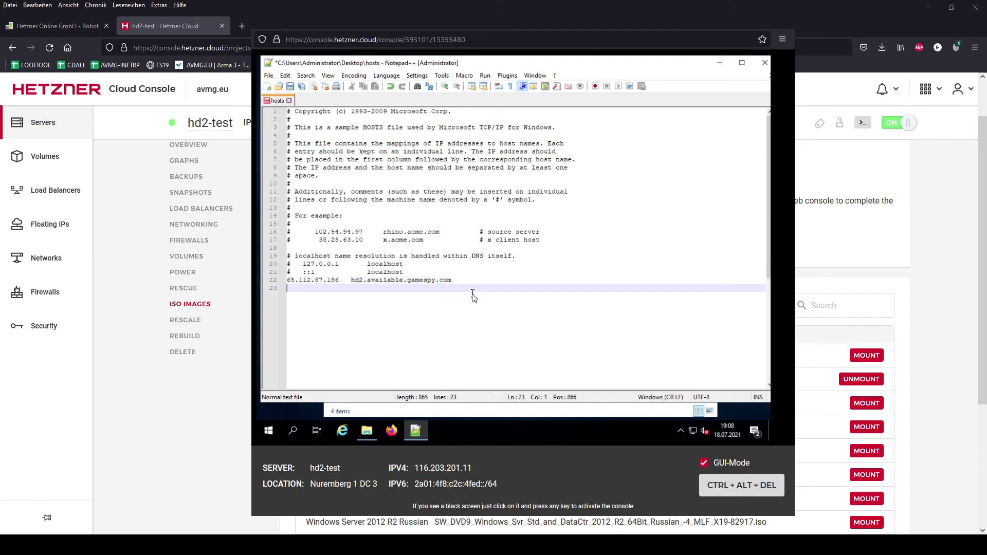
- Add the same IP for hd2.master.gamespy.com and hd2.ms14.gamespy.com, then save hosts
{"action": "left_click", "coordinate": [339, 280]}
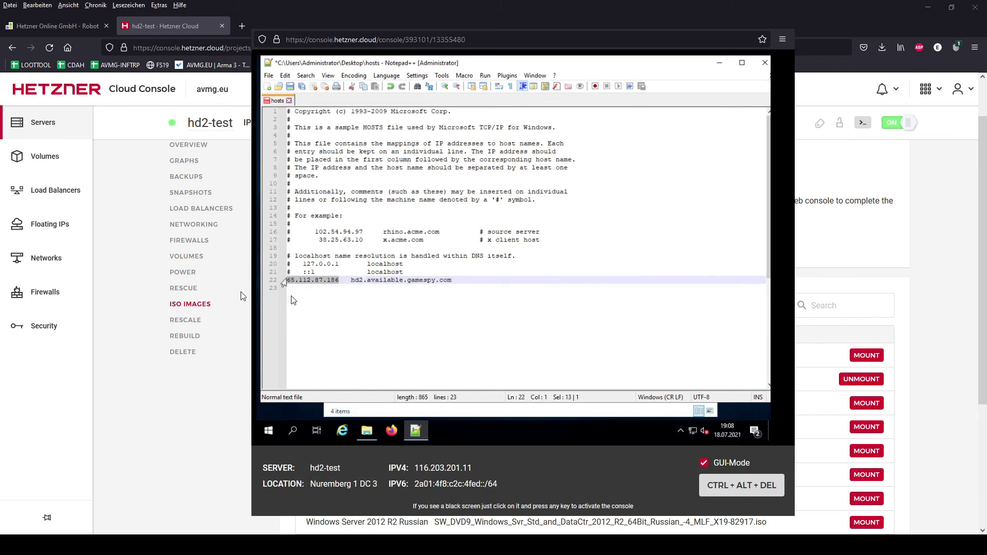
{"action": "left_click", "coordinate": [301, 292]}
{"action": "type", "text": "65.112.87.186"}
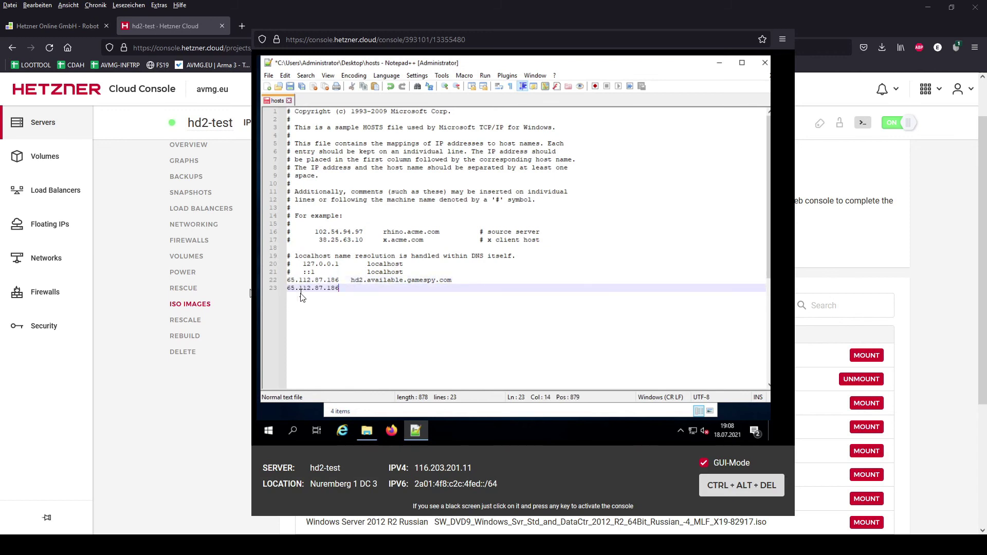
{"action": "type", "text": "hd2.master.gamespy.com"}
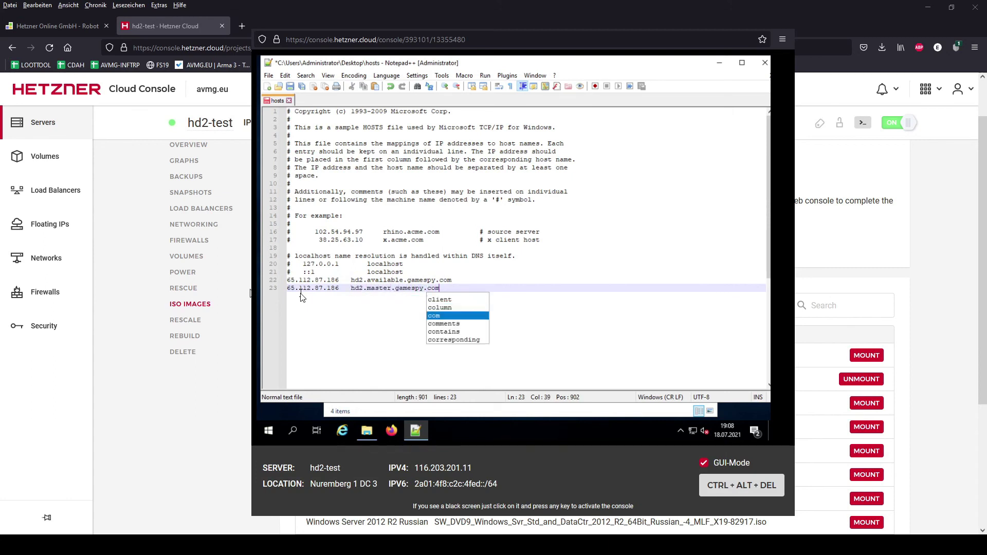
{"action": "key", "text": "Escape"}
{"action": "key", "text": "Return"}
{"action": "type", "text": "65.112.87.186"}
{"action": "type", "text": "hd2.ms143"}
{"action": "key", "text": "BackSpace"}
{"action": "type", "text": ".ga"}
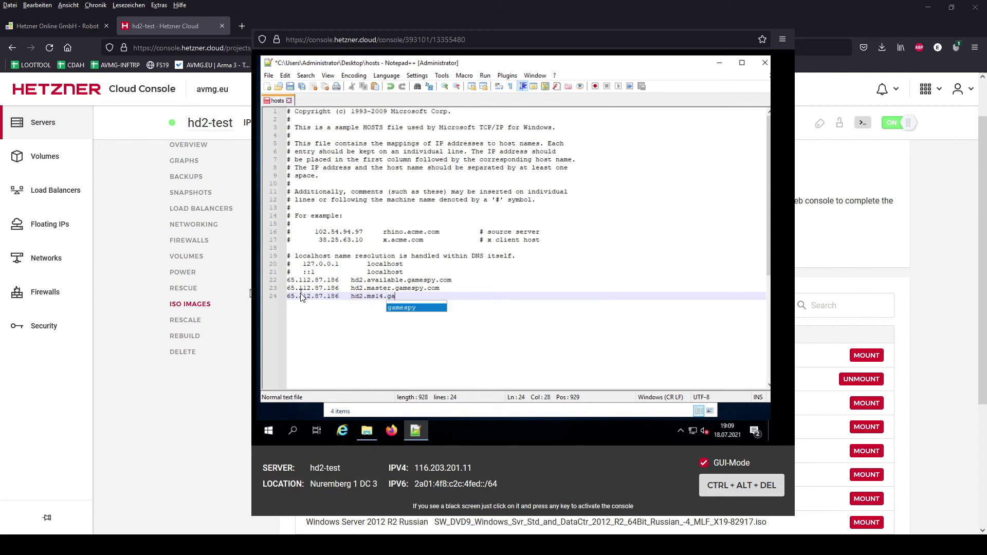
{"action": "type", "text": "mespy.com"}
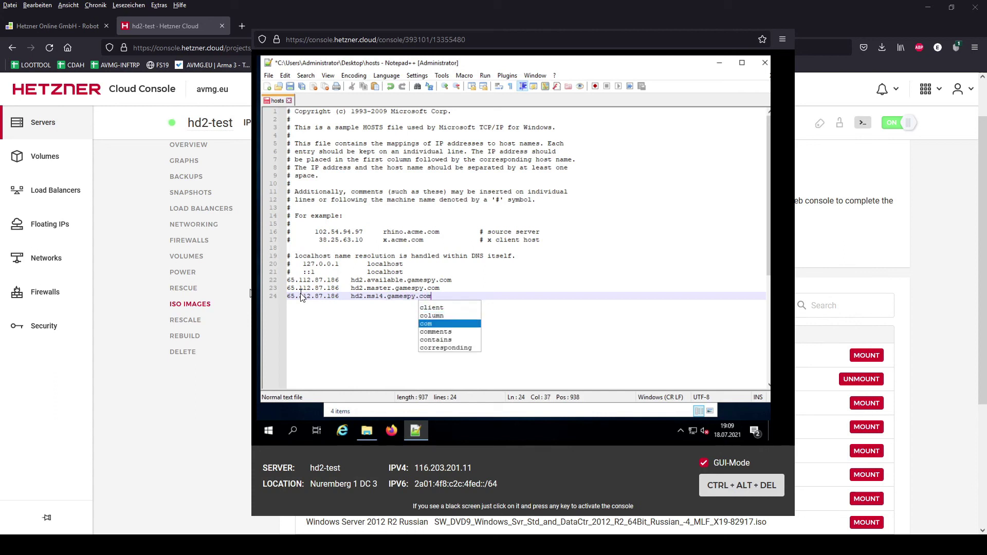
{"action": "left_click", "coordinate": [473, 298]}
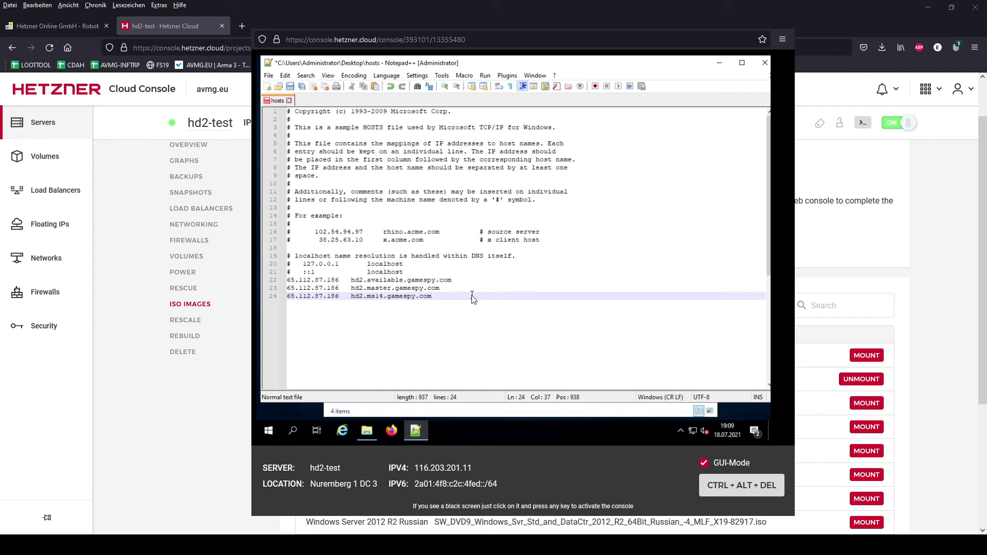
{"action": "key", "text": "ctrl+s"}
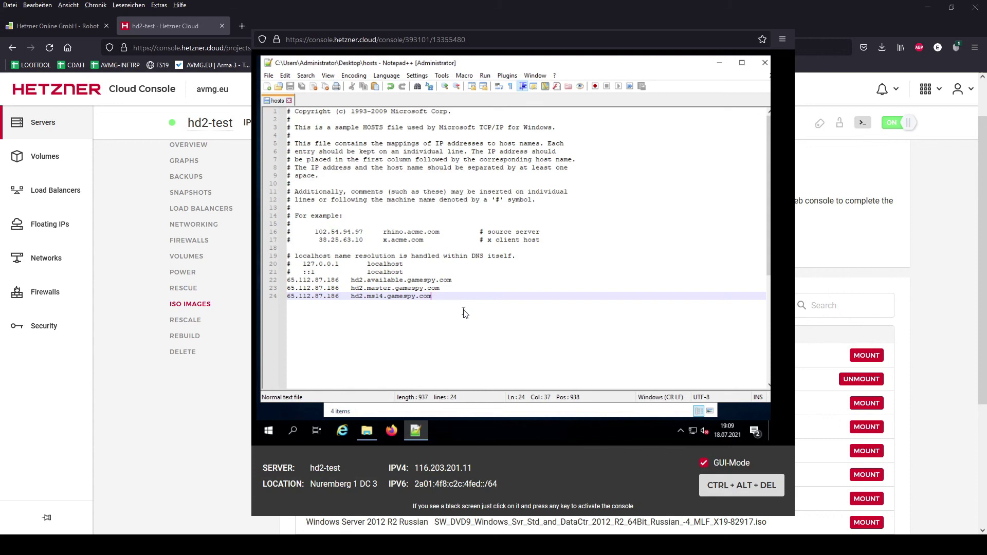
- Close Notepad++ and move the hosts file back into the etc folder
{"action": "left_click", "coordinate": [289, 101]}
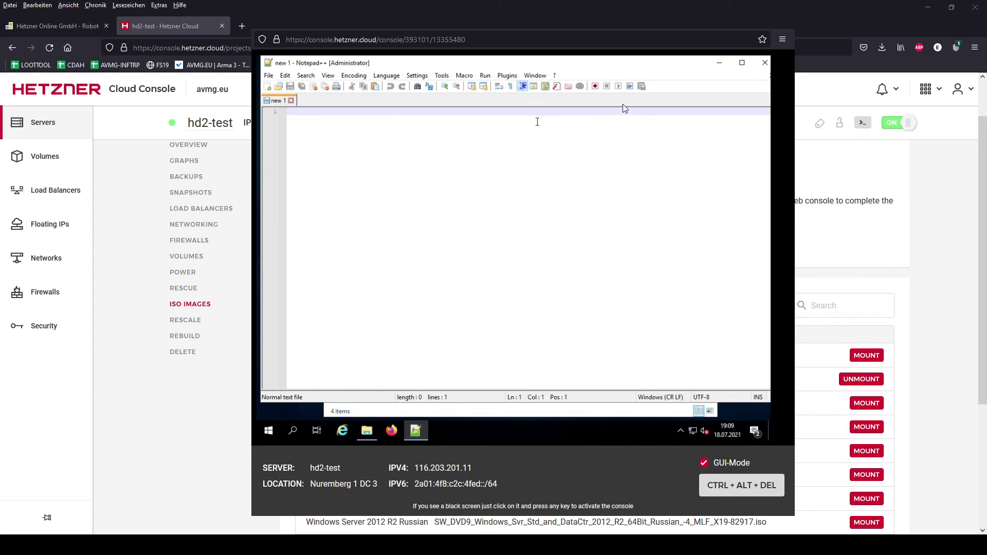
{"action": "left_click", "coordinate": [765, 63]}
{"action": "left_click_drag", "start_coordinate": [474, 74], "coordinate": [492, 280]}
{"action": "left_click", "coordinate": [706, 128]}
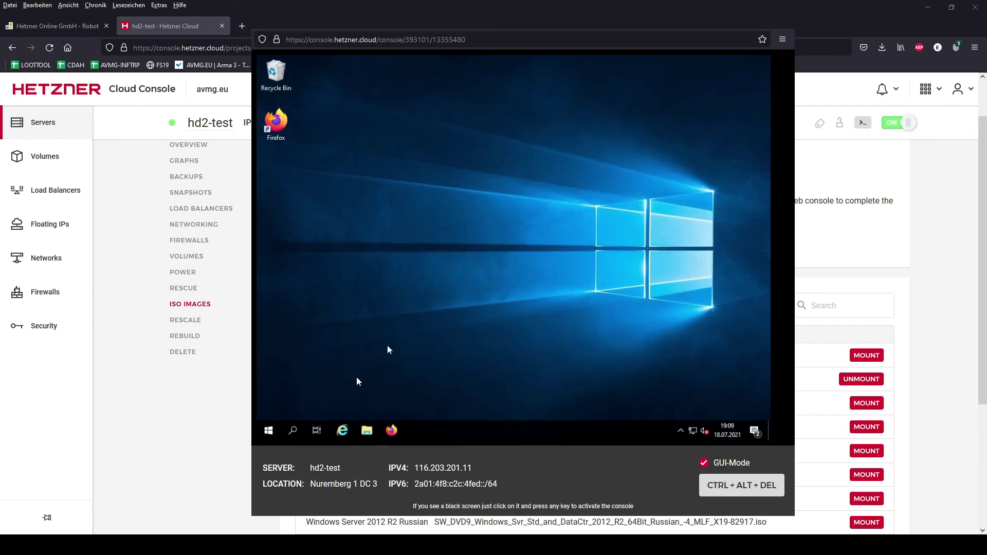
- Restart the server with reason Other (Planned) and sign back in as Administrator
{"action": "left_click", "coordinate": [268, 430]}
{"action": "left_click", "coordinate": [274, 414]}
{"action": "left_click", "coordinate": [290, 385]}
{"action": "left_click", "coordinate": [312, 359]}
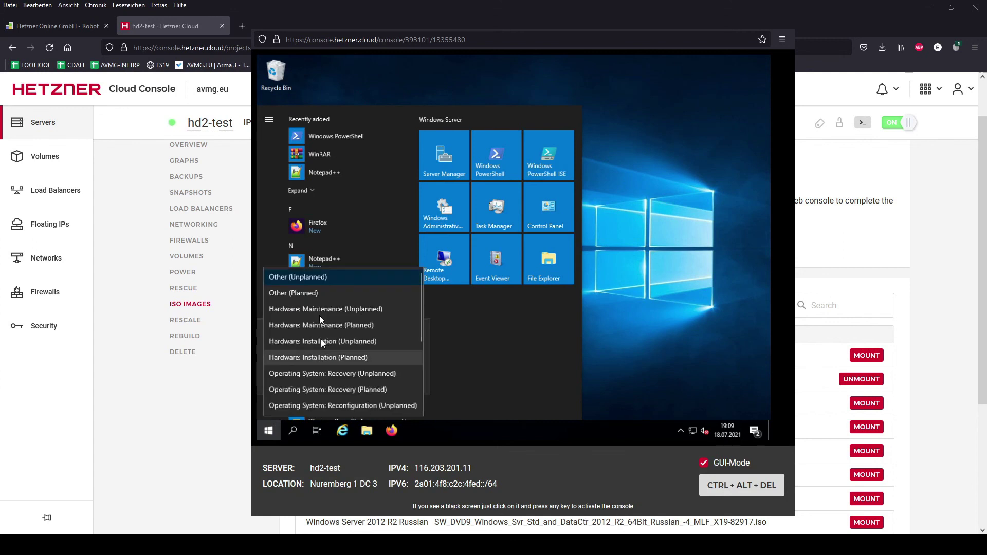
{"action": "left_click", "coordinate": [313, 294]}
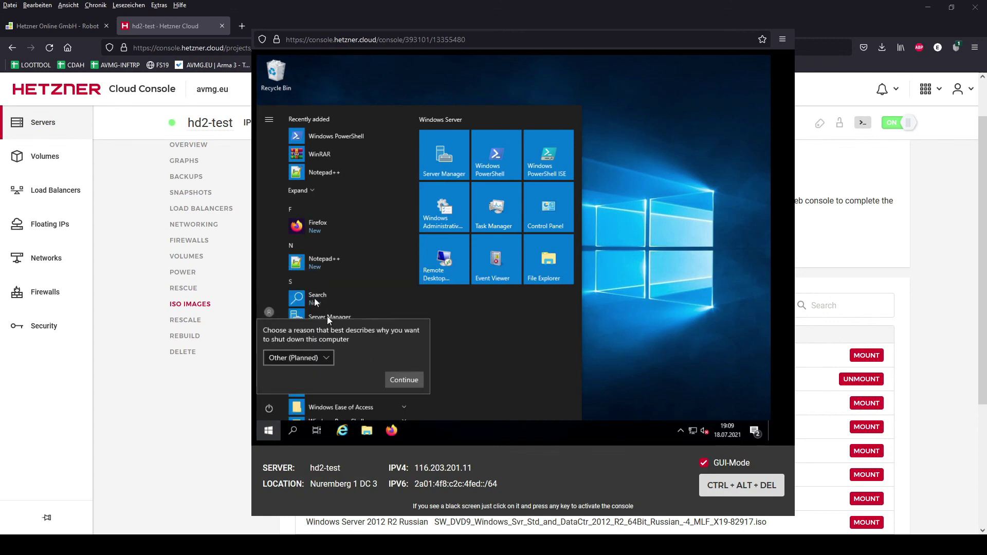
{"action": "left_click", "coordinate": [394, 380]}
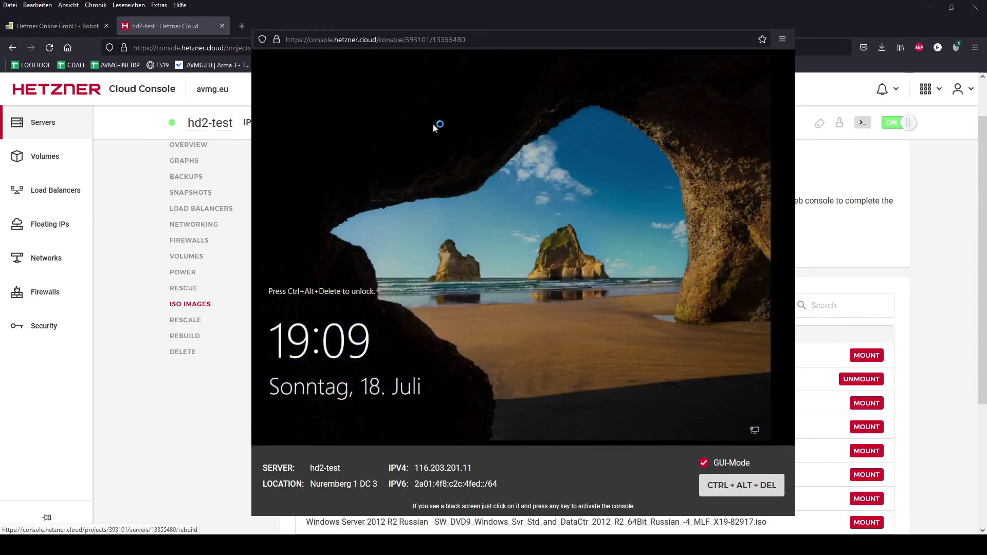
{"action": "left_click", "coordinate": [761, 486]}
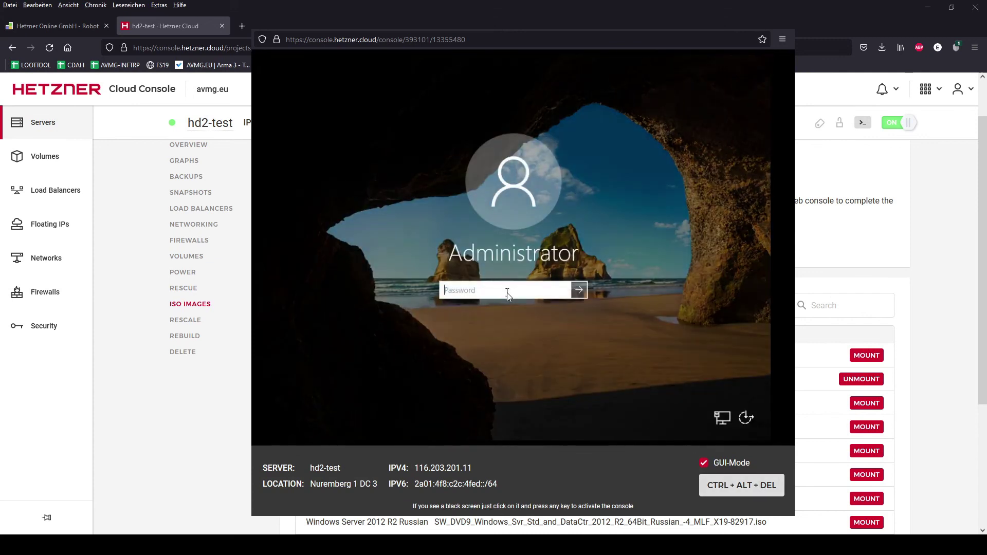
{"action": "type", "text": "******"}
{"action": "key", "text": "Return"}
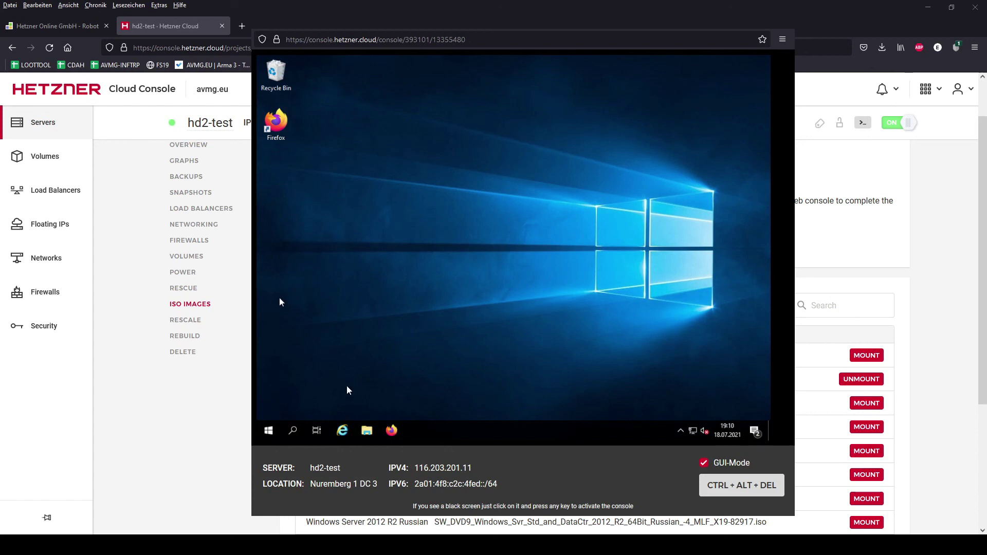
- Open File Explorer and move the hd2_servers archive out of Downloads onto the desktop
{"action": "left_click", "coordinate": [368, 431]}
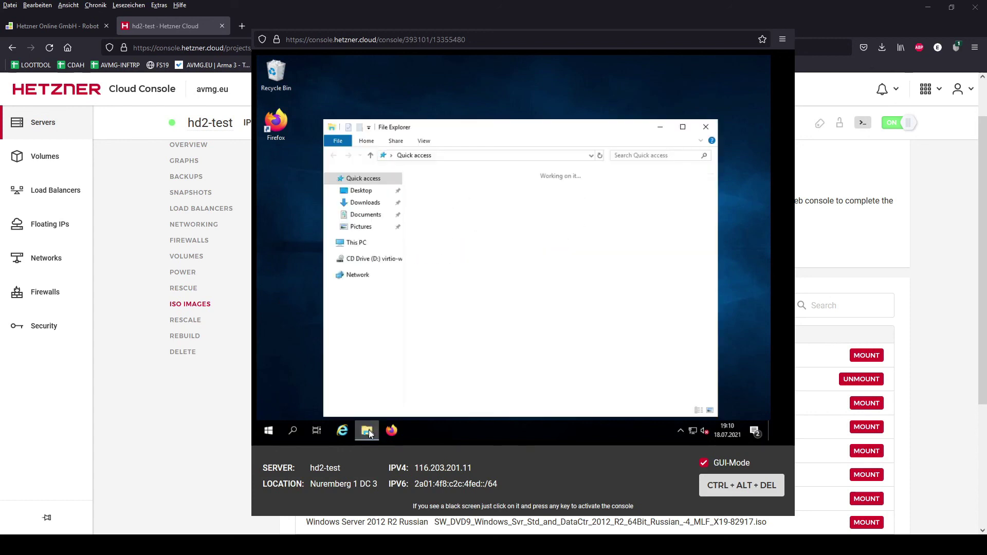
{"action": "left_click", "coordinate": [369, 205]}
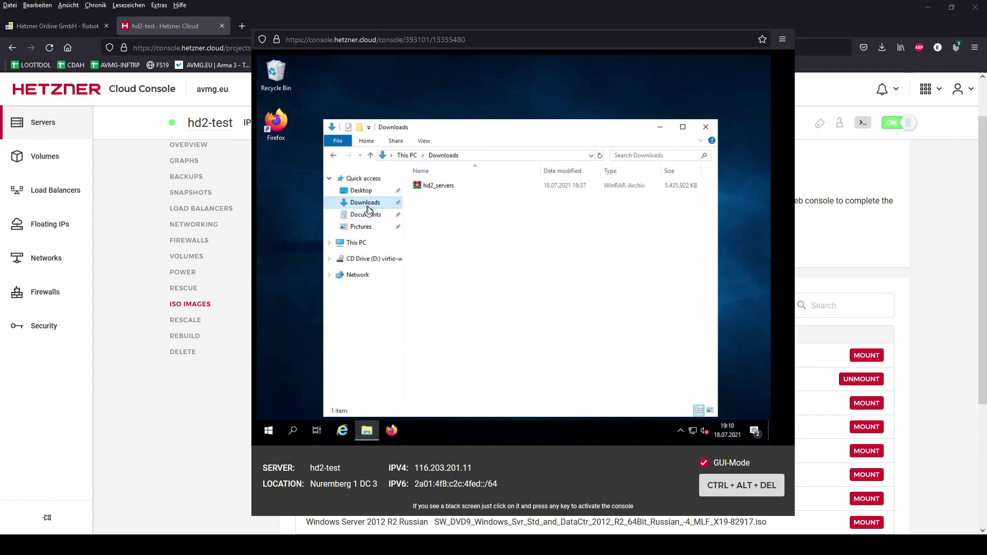
{"action": "left_click_drag", "start_coordinate": [446, 188], "coordinate": [573, 90]}
- Create a new folder named Servers on Local Disk (C:) and open it
{"action": "left_click", "coordinate": [334, 157]}
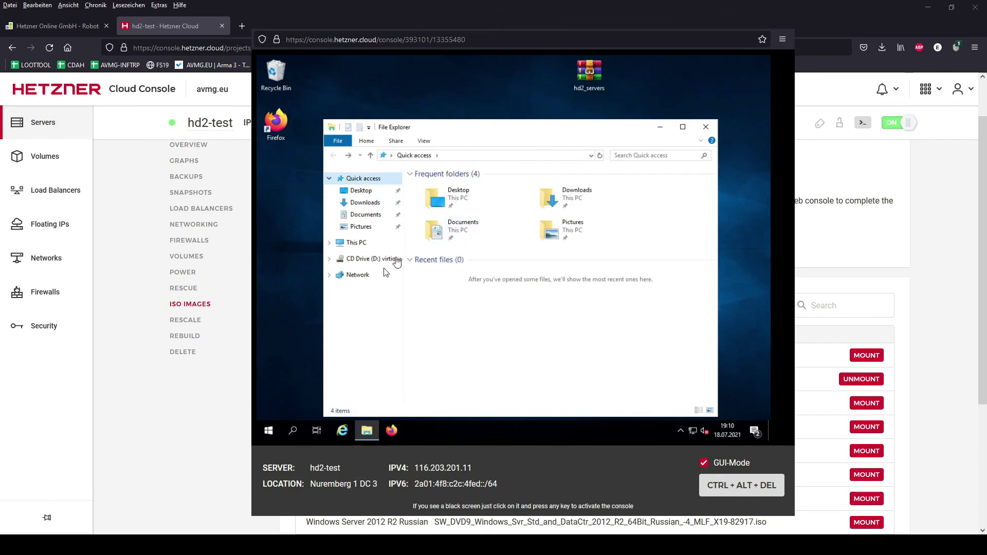
{"action": "left_click", "coordinate": [356, 243]}
{"action": "double_click", "coordinate": [460, 312]}
{"action": "right_click", "coordinate": [459, 273]}
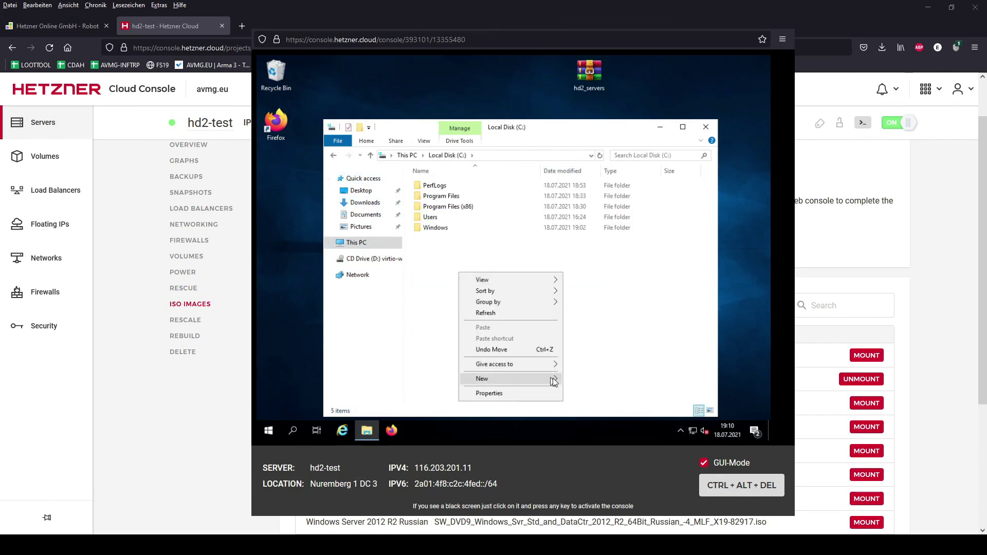
{"action": "mouse_move", "coordinate": [553, 378]}
{"action": "left_click", "coordinate": [589, 297]}
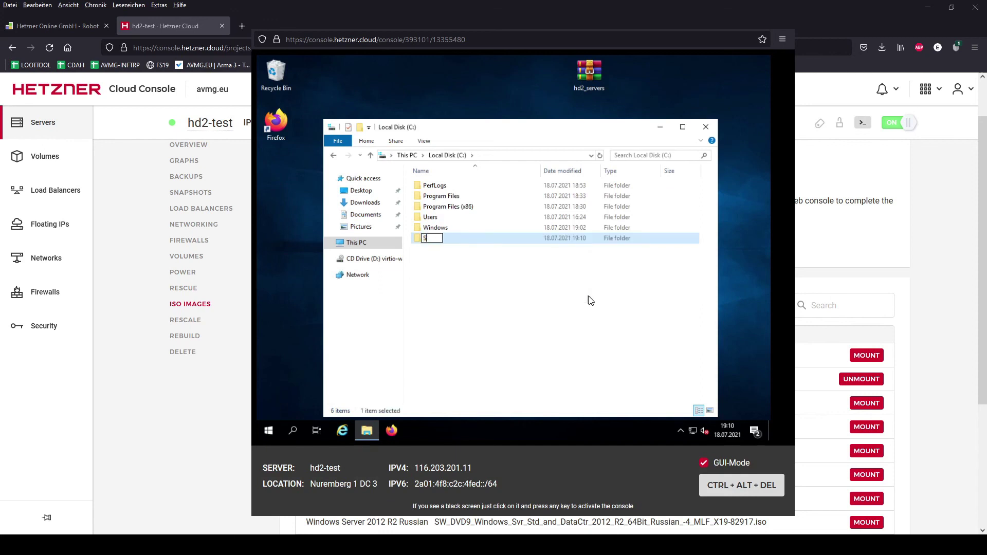
{"action": "type", "text": "Servers"}
{"action": "key", "text": "Return"}
{"action": "key", "text": "Return"}
- Paste the archive into C:\Servers, extract it here, then launch ServerLauncher from hd2\MTB_HD2_Main
{"action": "key", "text": "ctrl+v"}
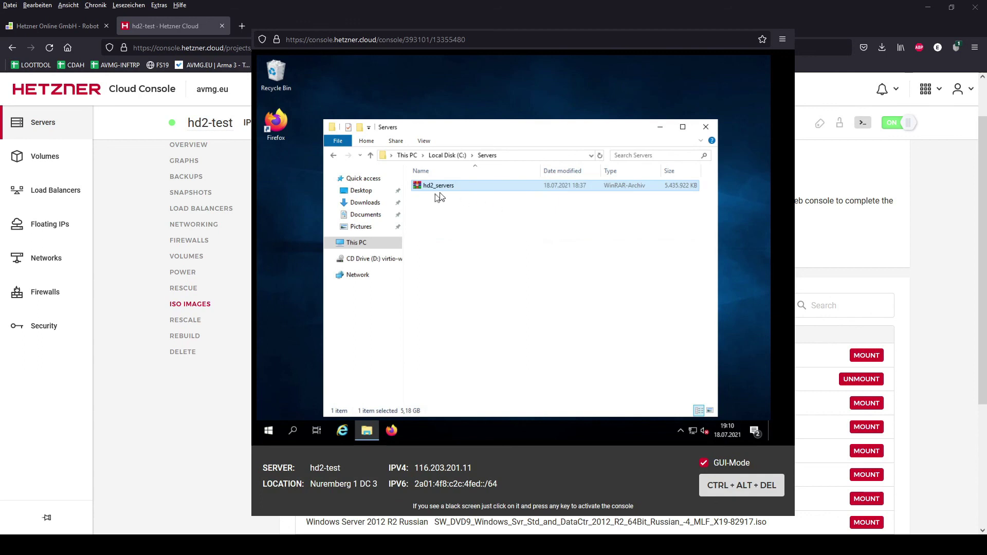
{"action": "right_click", "coordinate": [447, 186]}
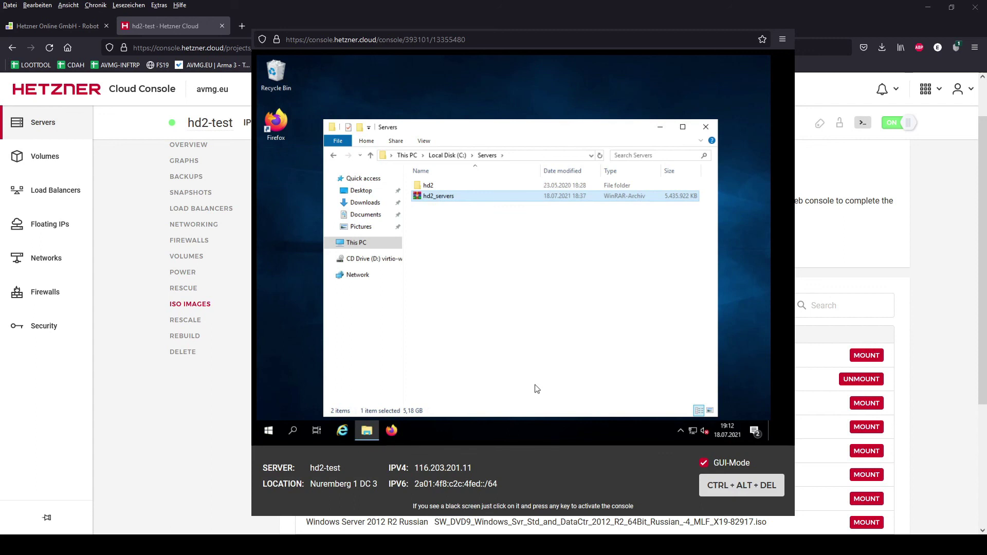
{"action": "double_click", "coordinate": [448, 186]}
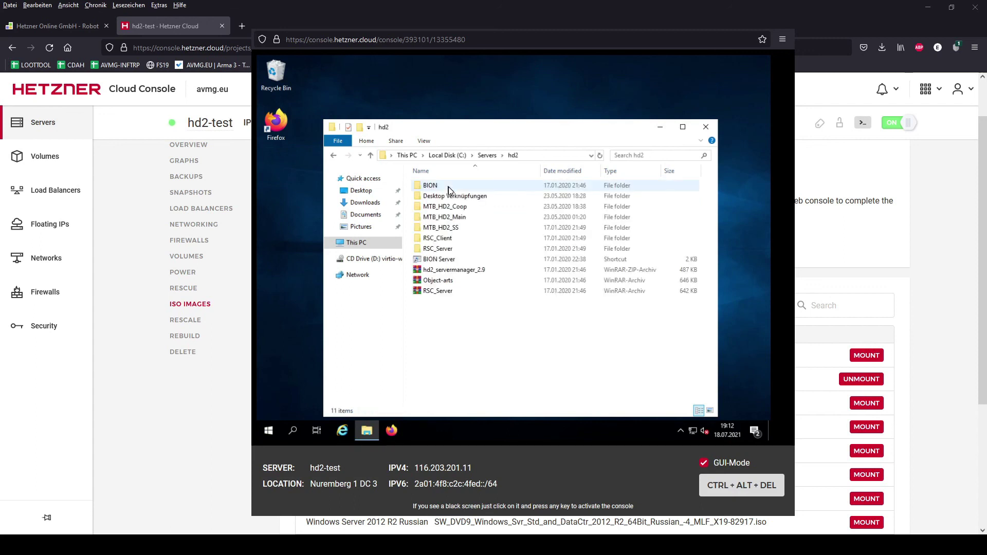
{"action": "double_click", "coordinate": [458, 217]}
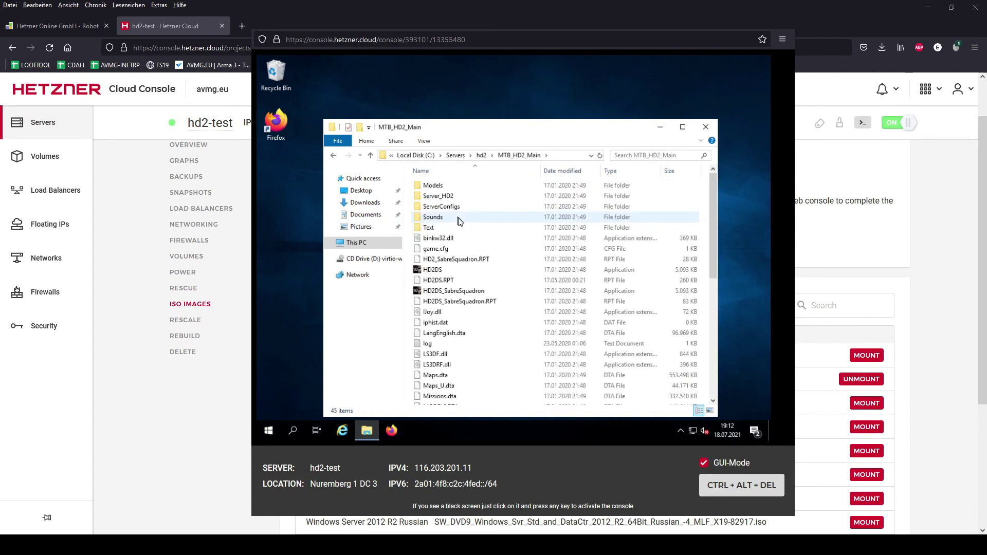
{"action": "scroll", "coordinate": [458, 218], "scroll_direction": "down", "scroll_amount": 8}
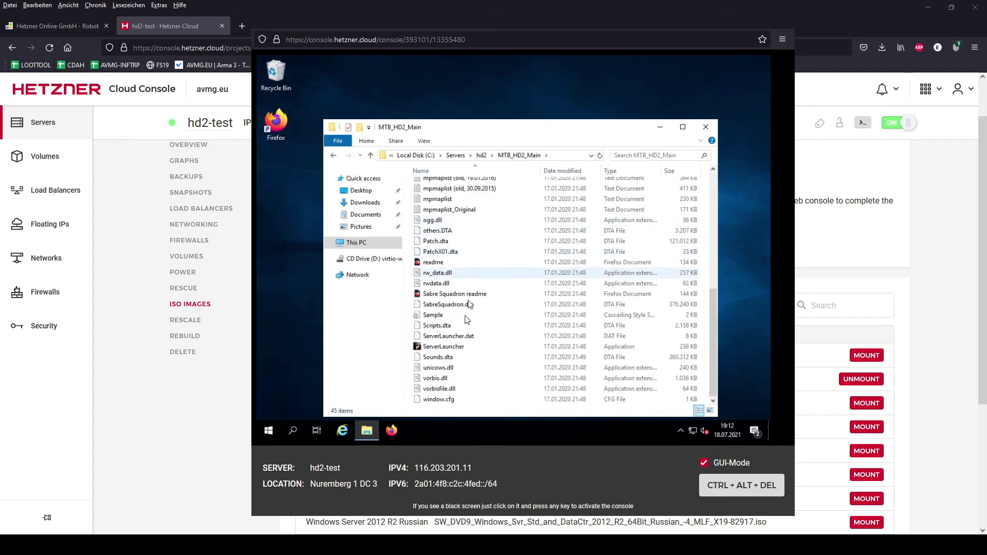
{"action": "double_click", "coordinate": [452, 346]}
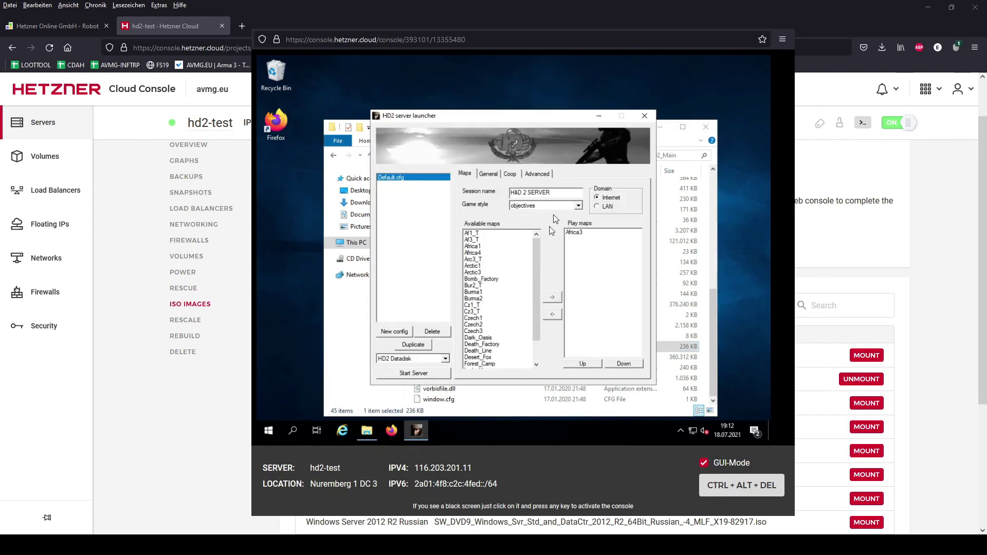
- Switch the game style to deathmatch, accept the settings reset, and type a new session name
{"action": "left_click", "coordinate": [530, 205]}
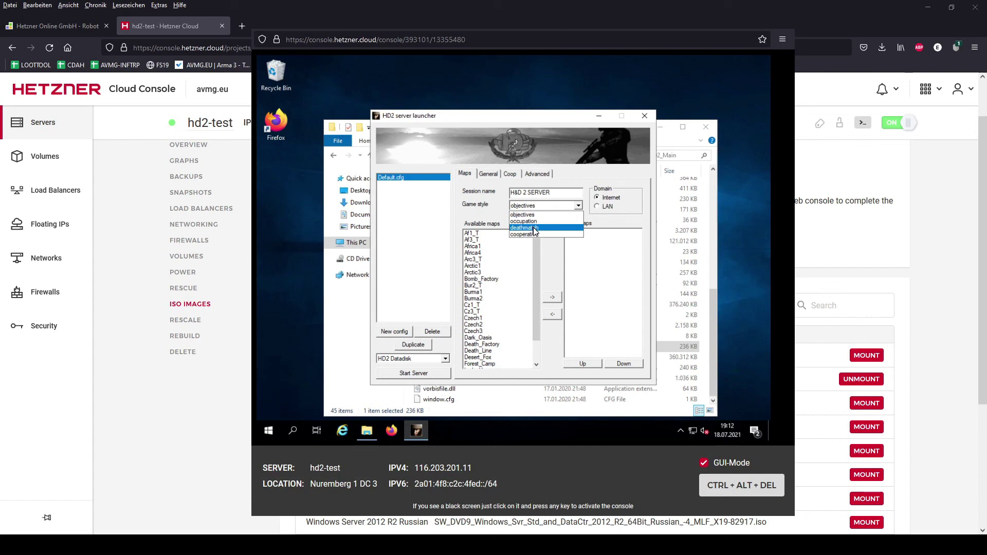
{"action": "left_click", "coordinate": [534, 229]}
{"action": "left_click", "coordinate": [516, 271]}
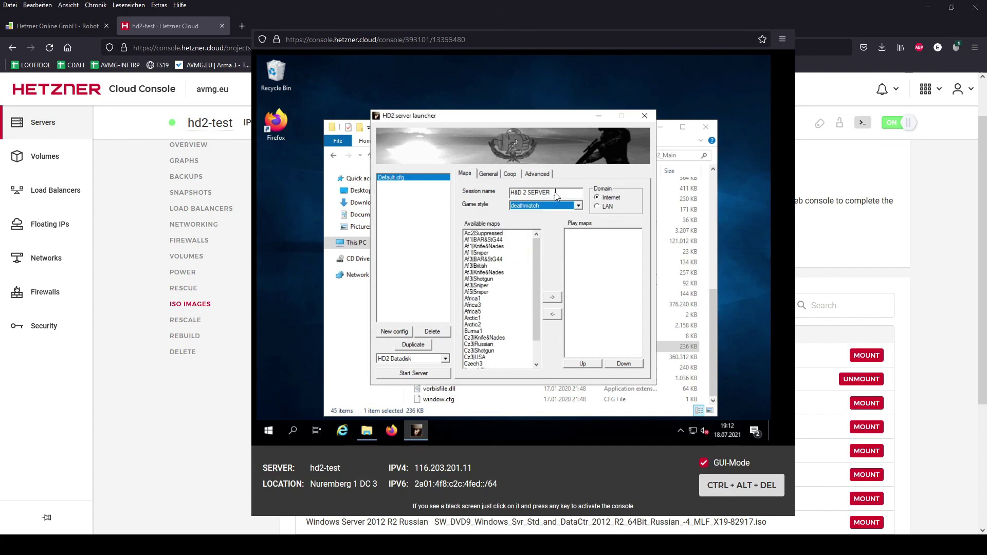
{"action": "left_click_drag", "start_coordinate": [551, 193], "coordinate": [505, 200]}
{"action": "type", "text": "Maletzki Test"}
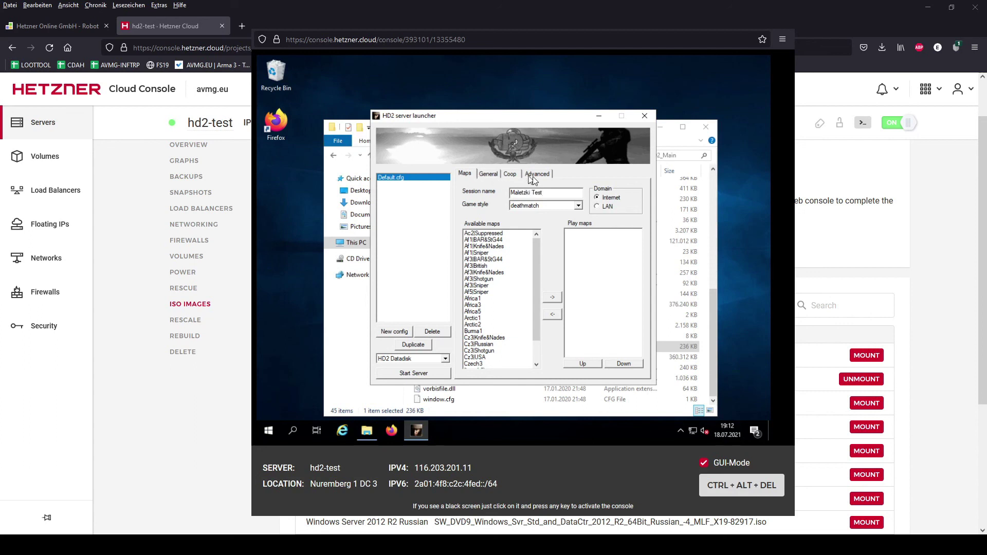
- Set the port base to 11001 in the advanced server settings
{"action": "left_click", "coordinate": [488, 174]}
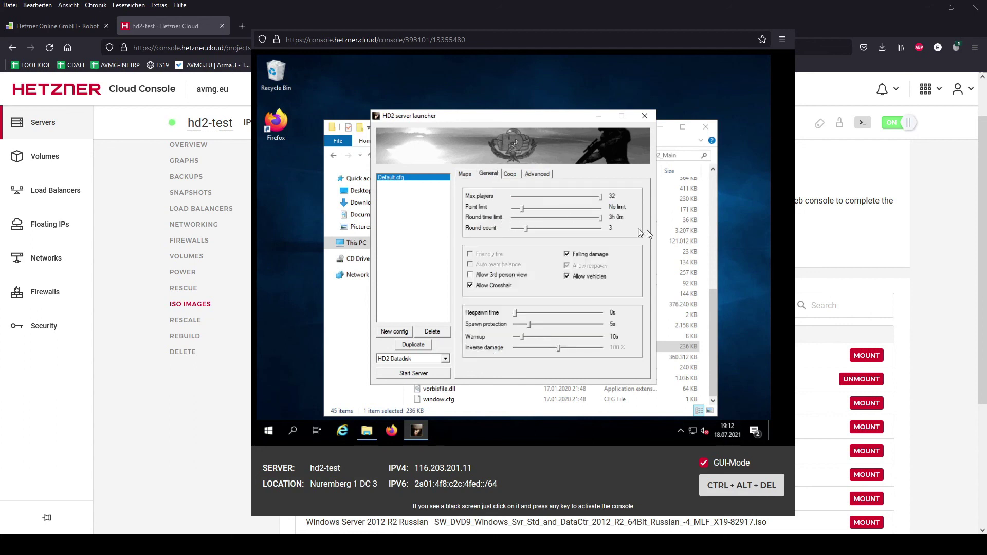
{"action": "left_click", "coordinate": [538, 174]}
{"action": "left_click_drag", "start_coordinate": [540, 199], "coordinate": [513, 203]}
{"action": "type", "text": "11001"}
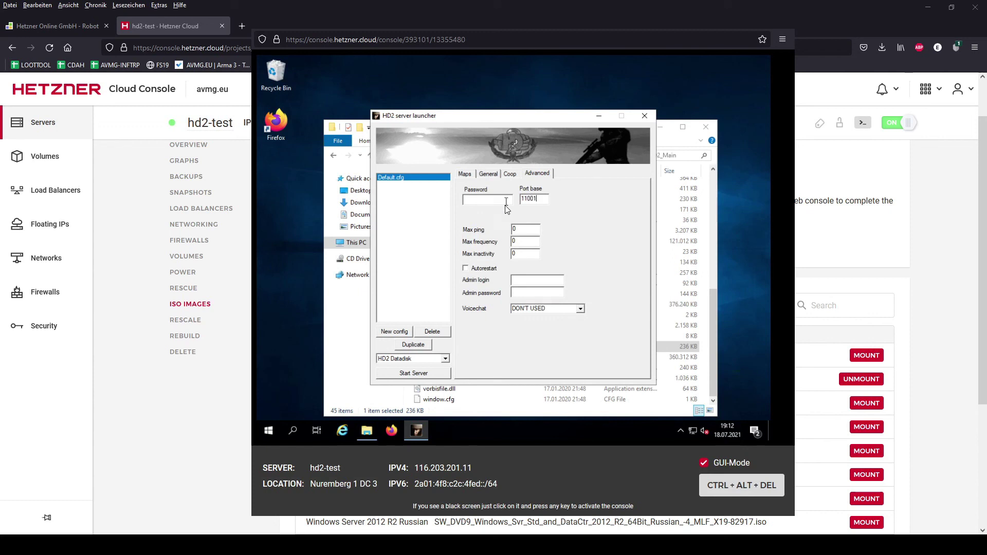
- Add Africa1 to the play maps after the no-maps warning, then start the server
{"action": "left_click", "coordinate": [420, 377]}
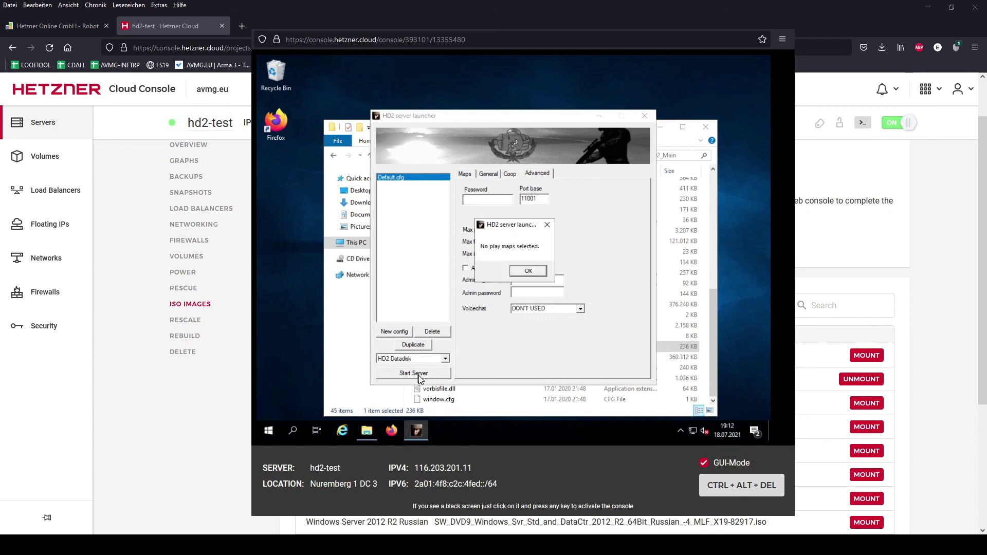
{"action": "left_click", "coordinate": [525, 273]}
{"action": "left_click", "coordinate": [473, 174]}
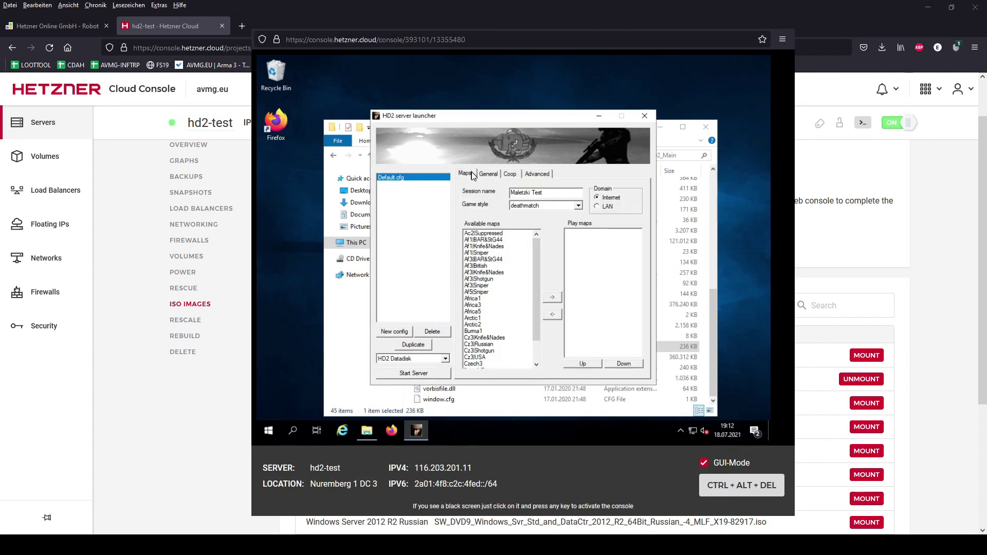
{"action": "double_click", "coordinate": [472, 299]}
{"action": "left_click", "coordinate": [421, 375]}
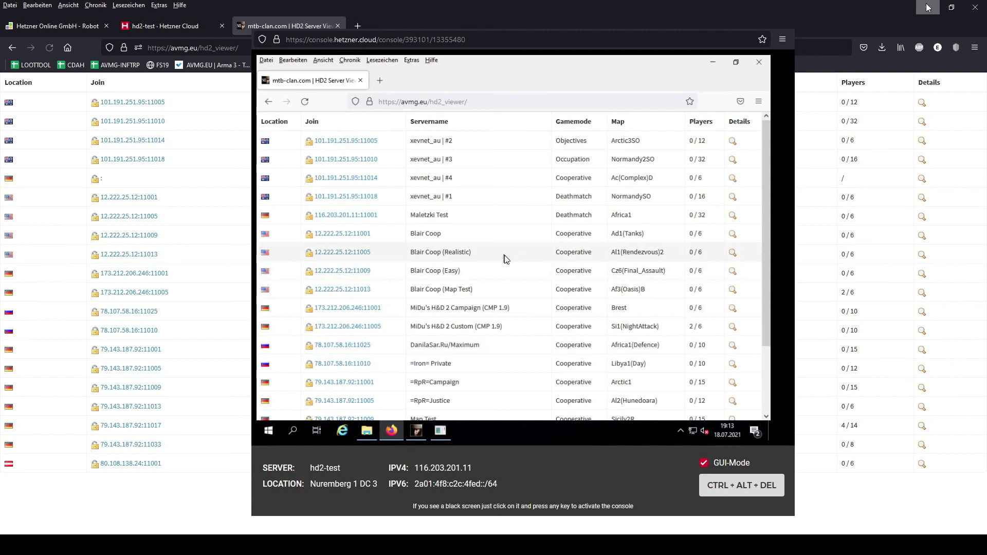
- Find the 116.203.201.11:11001 Africa1 server in the viewer list, then minimize the browser to reveal the console
{"action": "scroll", "coordinate": [502, 255], "scroll_direction": "down", "scroll_amount": 1}
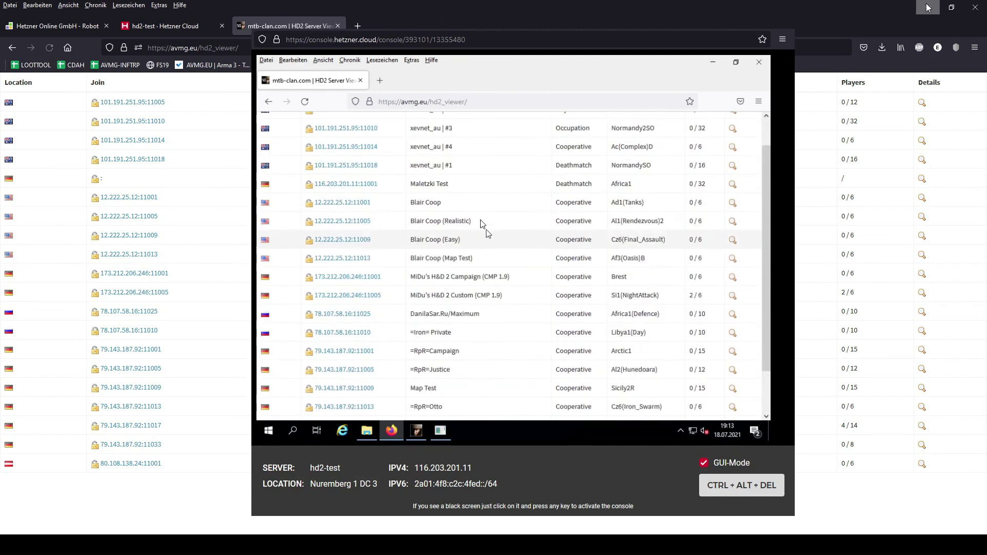
{"action": "left_click_drag", "start_coordinate": [412, 185], "coordinate": [459, 191]}
{"action": "left_click", "coordinate": [458, 190]}
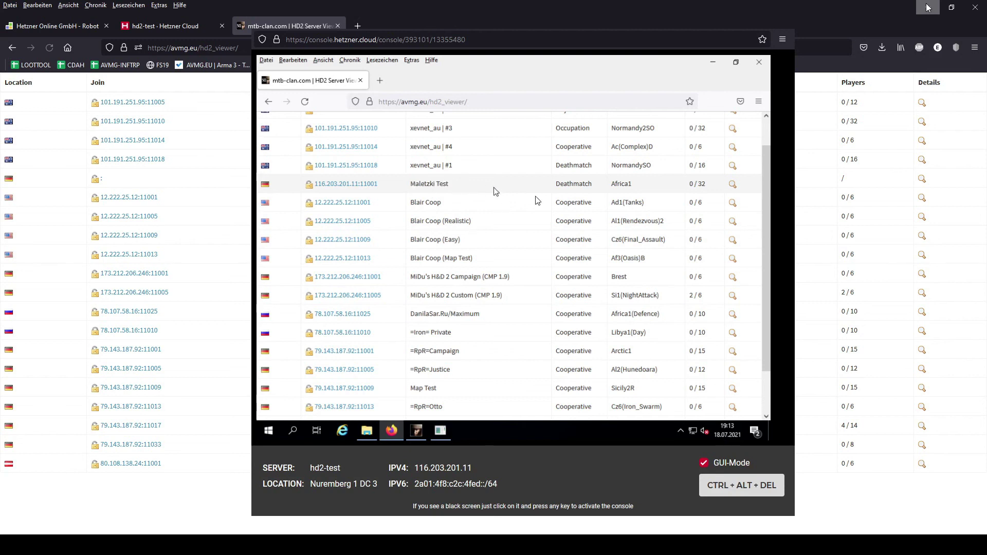
{"action": "left_click", "coordinate": [717, 66]}
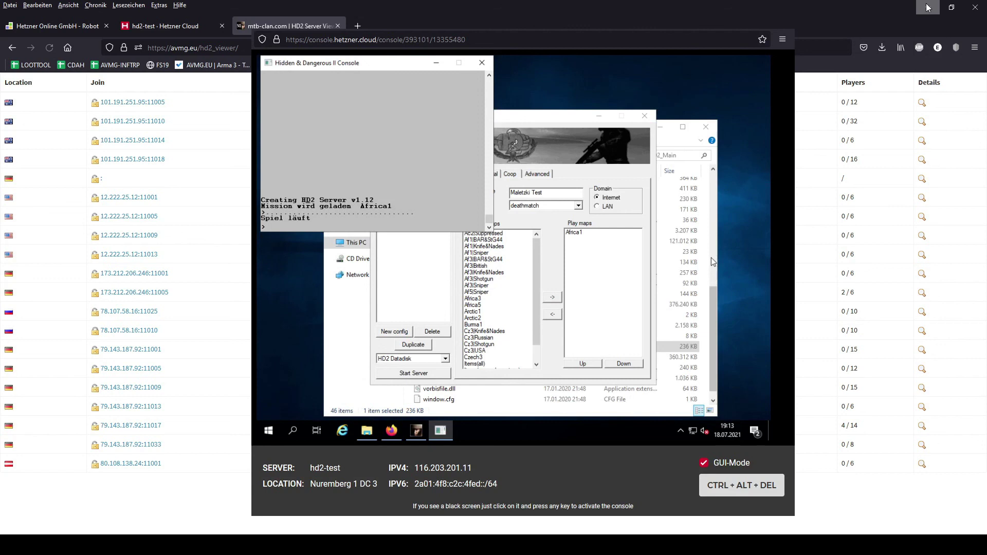